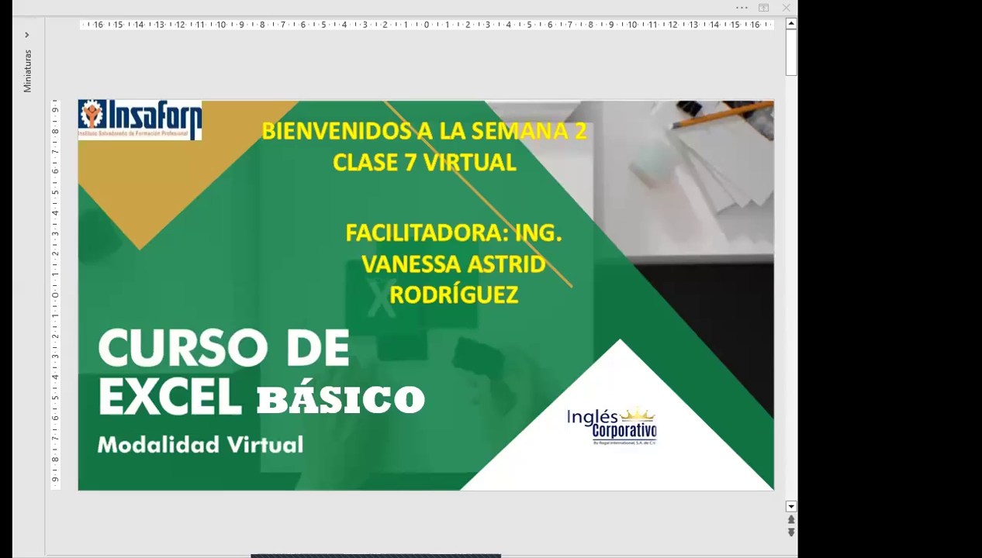
- Bring the presentation window into focus before moving on to the Excel Básico course outline
{"action": "left_click", "coordinate": [702, 6]}
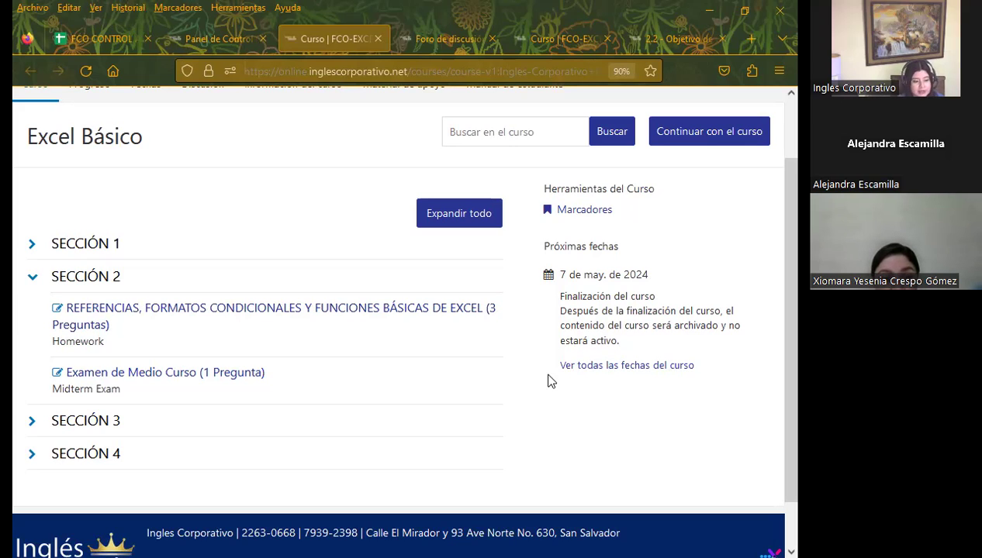
- Open the Progreso page in a new tab and scroll to the grade chart showing a 0% total
{"action": "scroll", "coordinate": [112, 355], "scroll_direction": "up", "scroll_amount": 2}
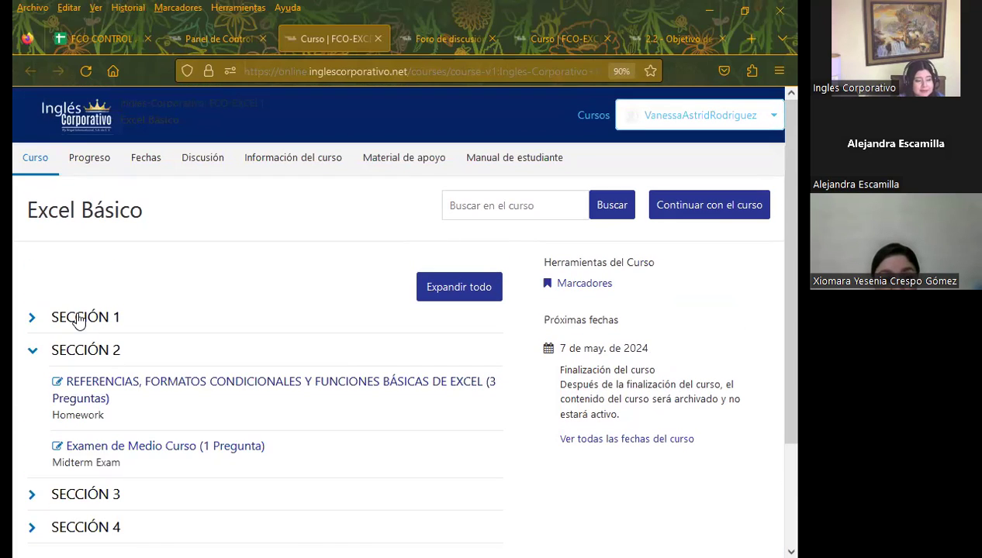
{"action": "middle_click", "coordinate": [78, 165]}
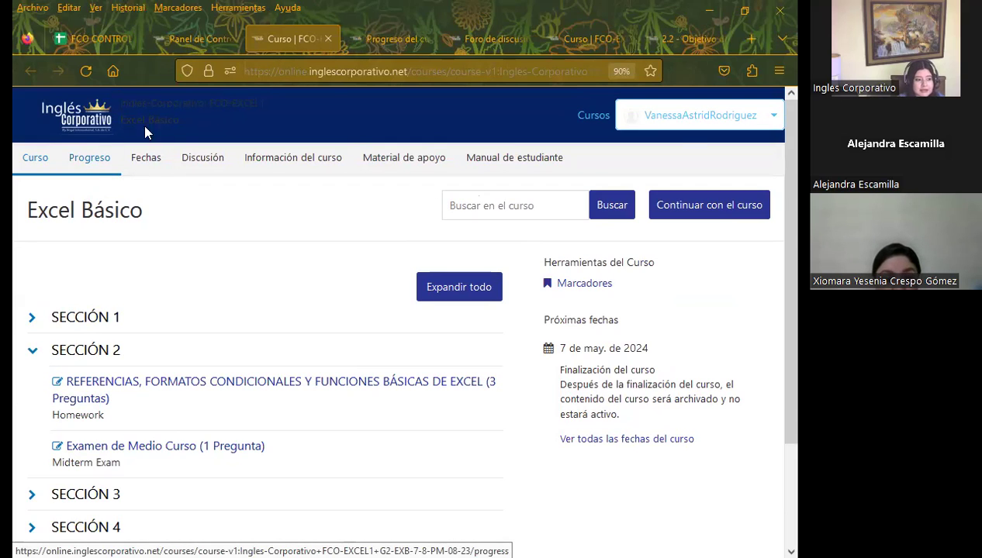
{"action": "left_click", "coordinate": [395, 40]}
{"action": "scroll", "coordinate": [61, 346], "scroll_direction": "down", "scroll_amount": 2}
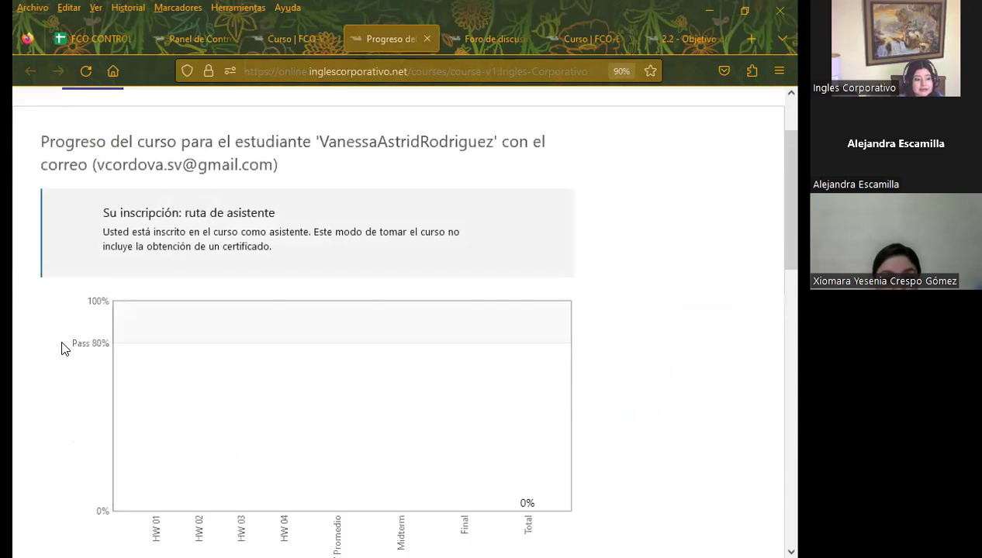
{"action": "scroll", "coordinate": [46, 338], "scroll_direction": "down", "scroll_amount": 1}
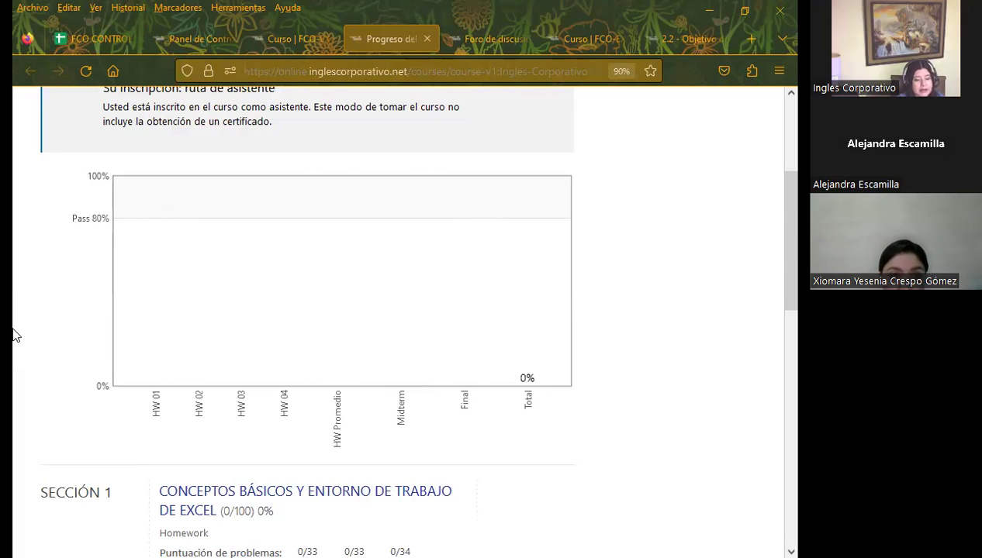
{"action": "scroll", "coordinate": [26, 291], "scroll_direction": "down", "scroll_amount": 3}
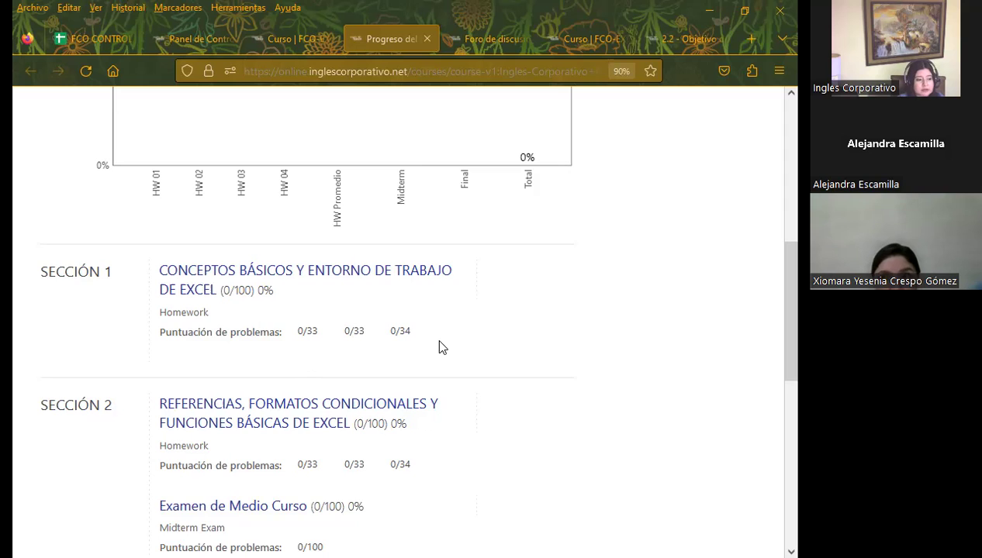
{"action": "scroll", "coordinate": [421, 351], "scroll_direction": "down", "scroll_amount": 3}
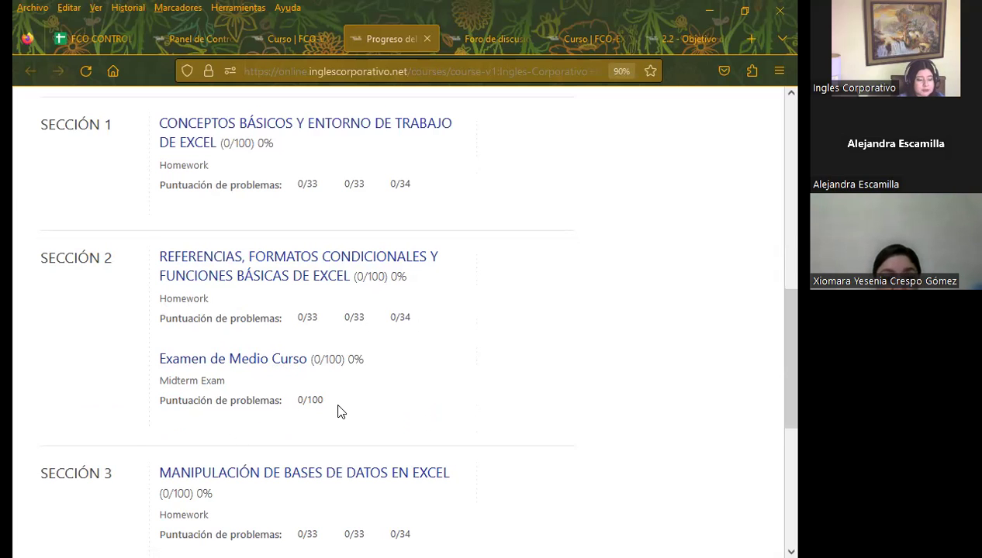
{"action": "scroll", "coordinate": [366, 400], "scroll_direction": "down", "scroll_amount": 2}
{"action": "scroll", "coordinate": [366, 405], "scroll_direction": "down", "scroll_amount": 2}
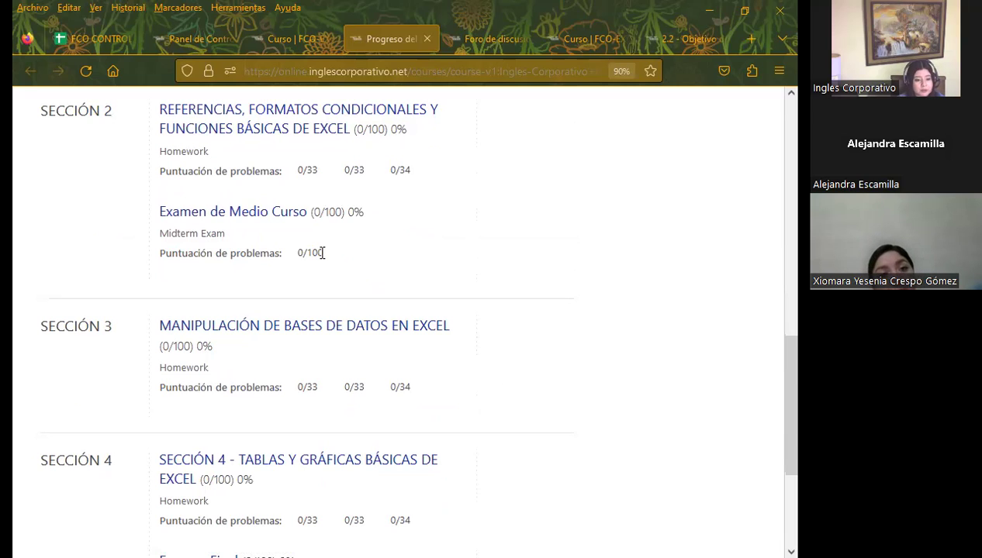
{"action": "scroll", "coordinate": [435, 344], "scroll_direction": "up", "scroll_amount": 2}
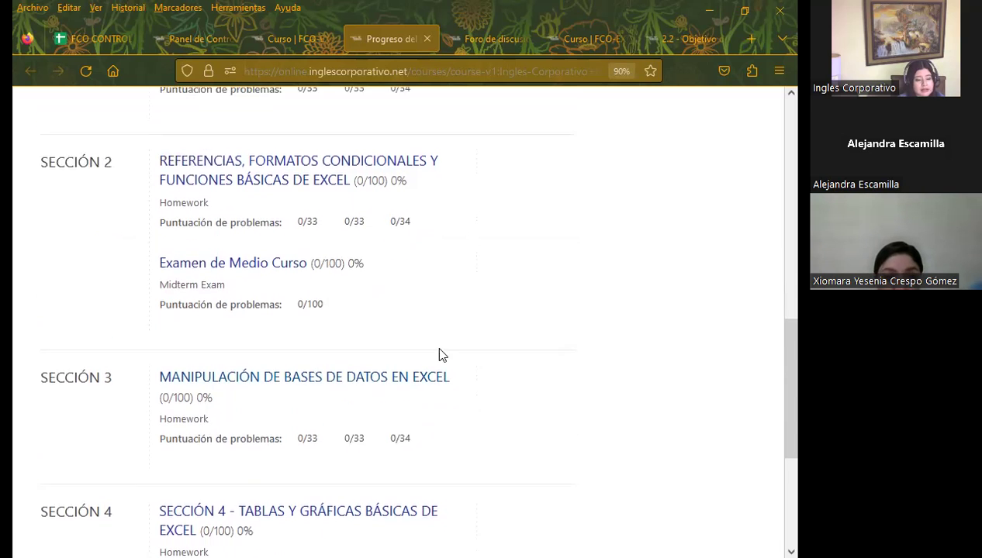
{"action": "scroll", "coordinate": [521, 357], "scroll_direction": "up", "scroll_amount": 6}
{"action": "scroll", "coordinate": [519, 355], "scroll_direction": "up", "scroll_amount": 6}
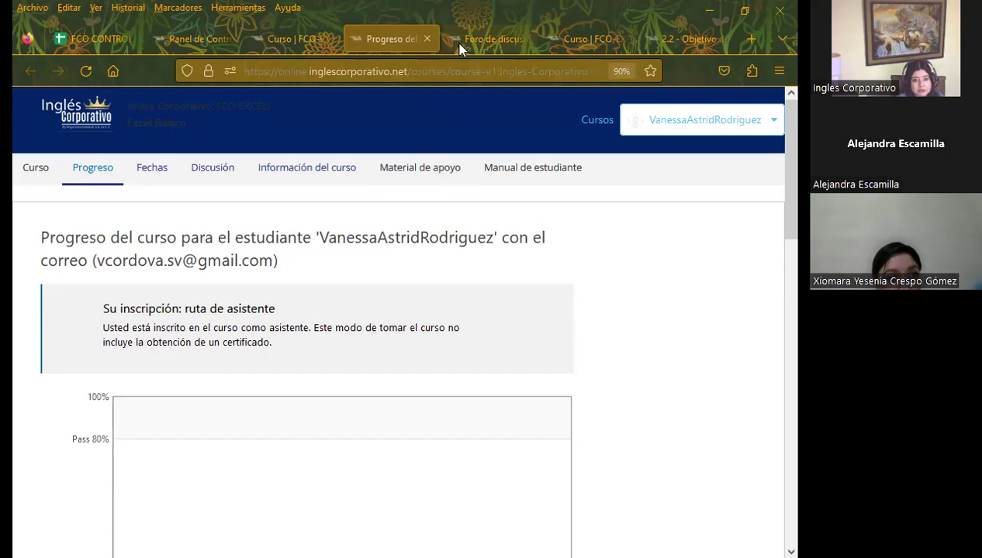
{"action": "left_click", "coordinate": [494, 40]}
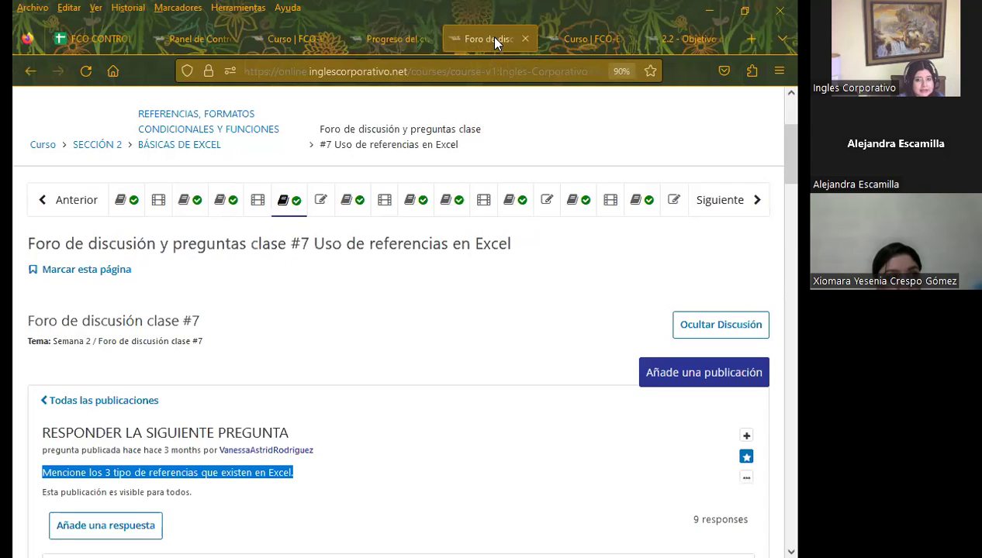
{"action": "left_click", "coordinate": [589, 38]}
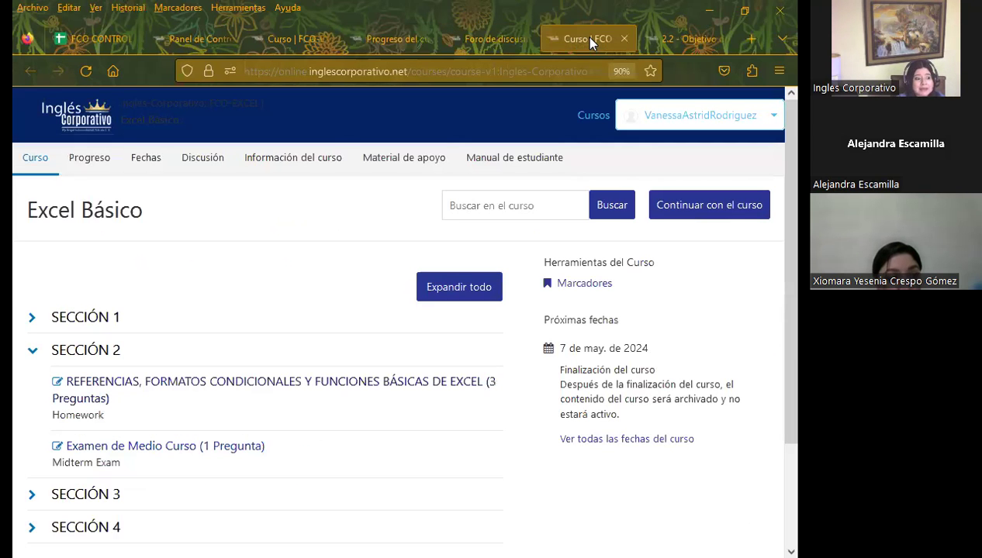
{"action": "left_click", "coordinate": [700, 40]}
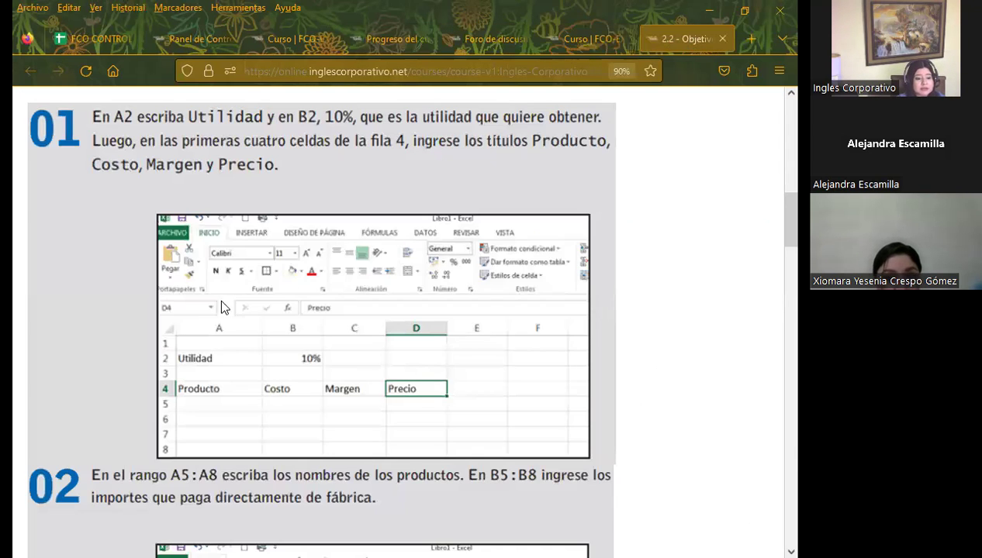
{"action": "scroll", "coordinate": [215, 285], "scroll_direction": "up", "scroll_amount": 6}
{"action": "scroll", "coordinate": [361, 329], "scroll_direction": "up", "scroll_amount": 2}
{"action": "scroll", "coordinate": [520, 387], "scroll_direction": "up", "scroll_amount": 2}
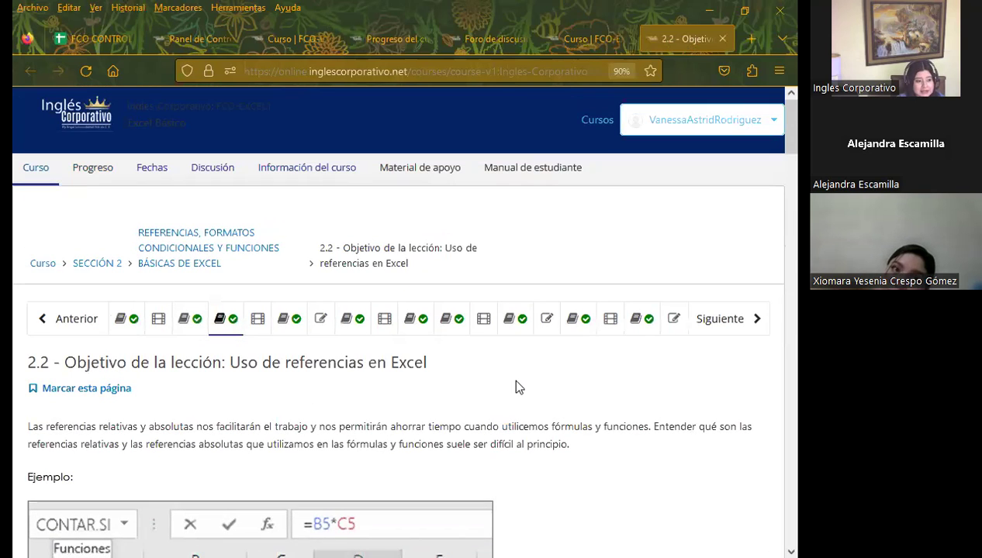
{"action": "scroll", "coordinate": [540, 405], "scroll_direction": "down", "scroll_amount": 3}
{"action": "scroll", "coordinate": [542, 402], "scroll_direction": "down", "scroll_amount": 2}
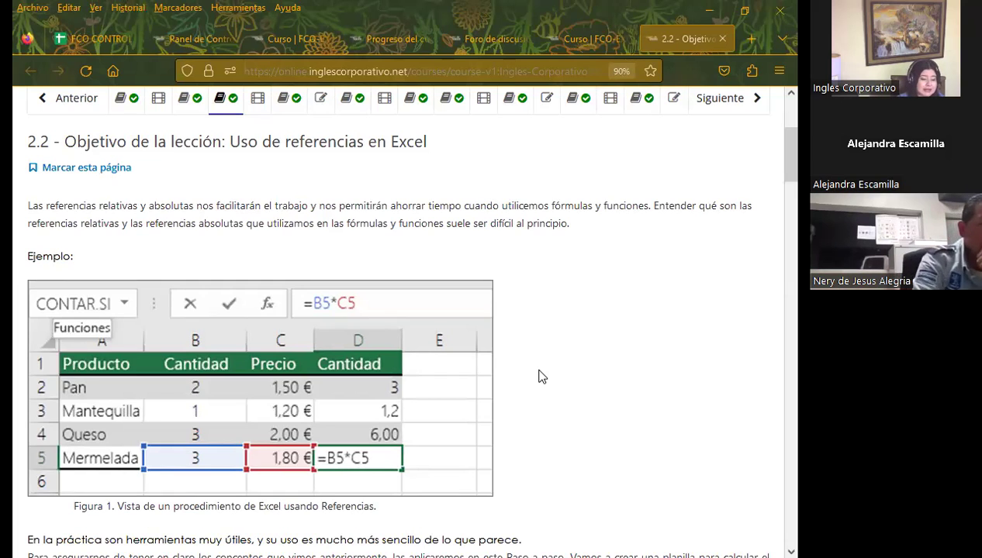
{"action": "scroll", "coordinate": [543, 345], "scroll_direction": "down", "scroll_amount": 4}
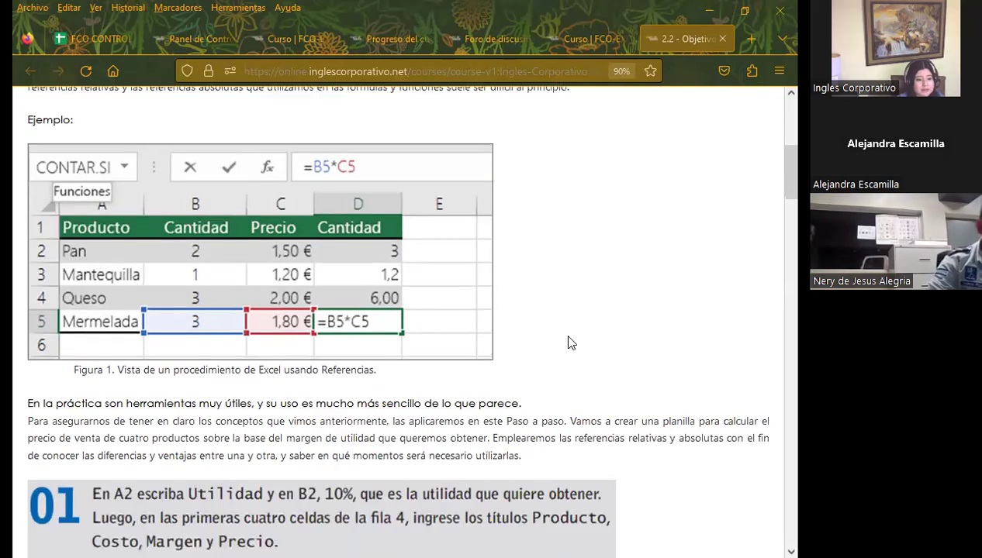
{"action": "scroll", "coordinate": [562, 332], "scroll_direction": "down", "scroll_amount": 4}
{"action": "scroll", "coordinate": [346, 369], "scroll_direction": "down", "scroll_amount": 5}
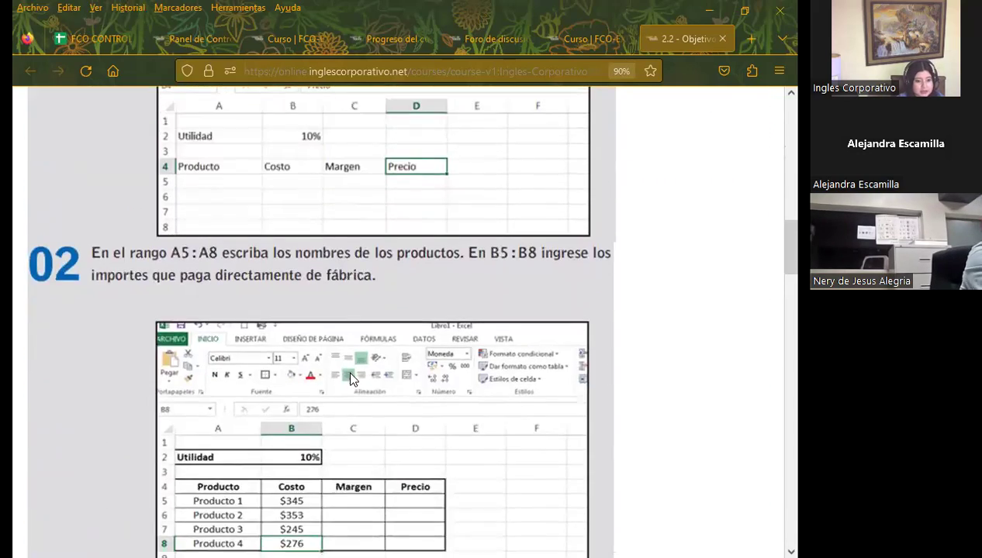
{"action": "scroll", "coordinate": [350, 358], "scroll_direction": "up", "scroll_amount": 5}
{"action": "scroll", "coordinate": [353, 339], "scroll_direction": "up", "scroll_amount": 10}
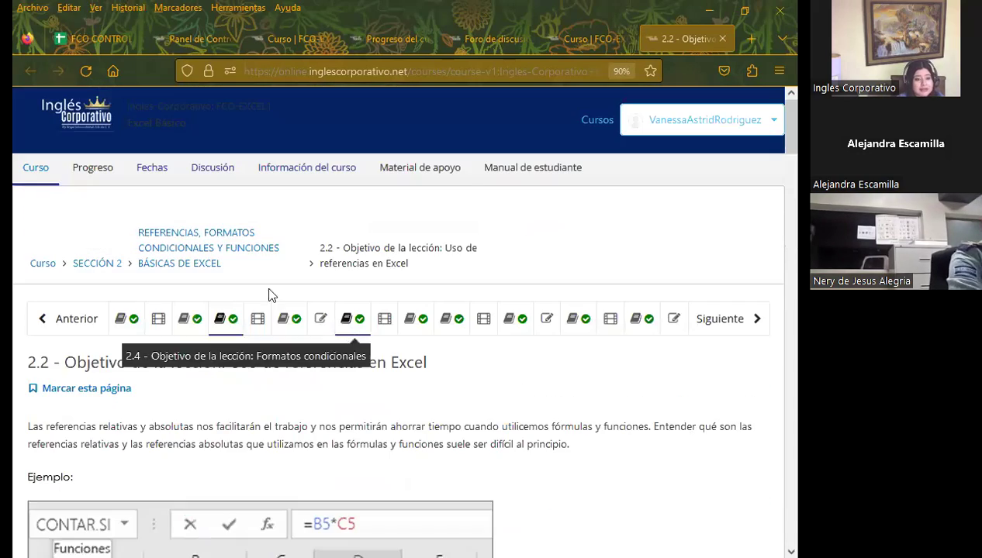
- Open 'Material de apoyo' in a new tab and download the Sección #1 Excel template
{"action": "middle_click", "coordinate": [403, 178]}
{"action": "left_click", "coordinate": [679, 36]}
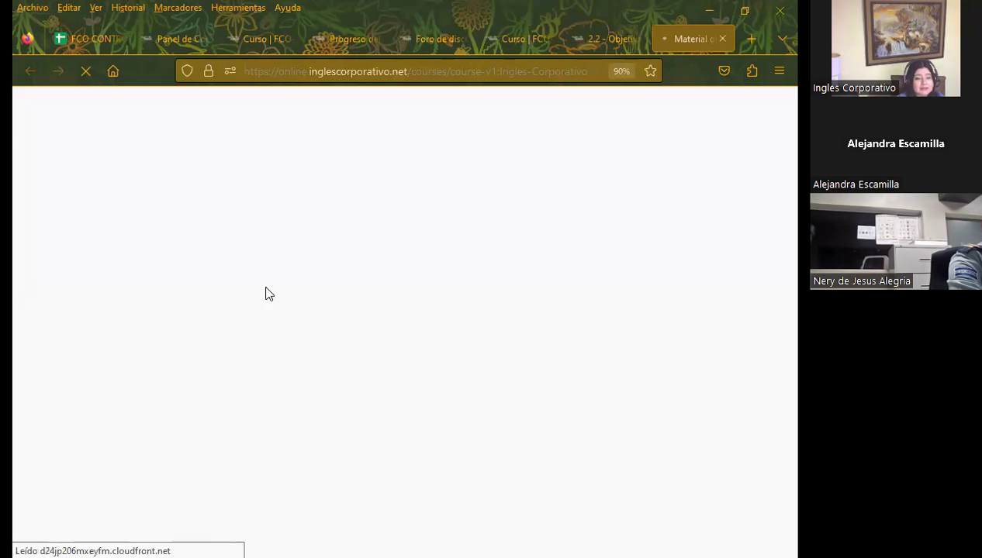
{"action": "scroll", "coordinate": [550, 264], "scroll_direction": "down", "scroll_amount": 2}
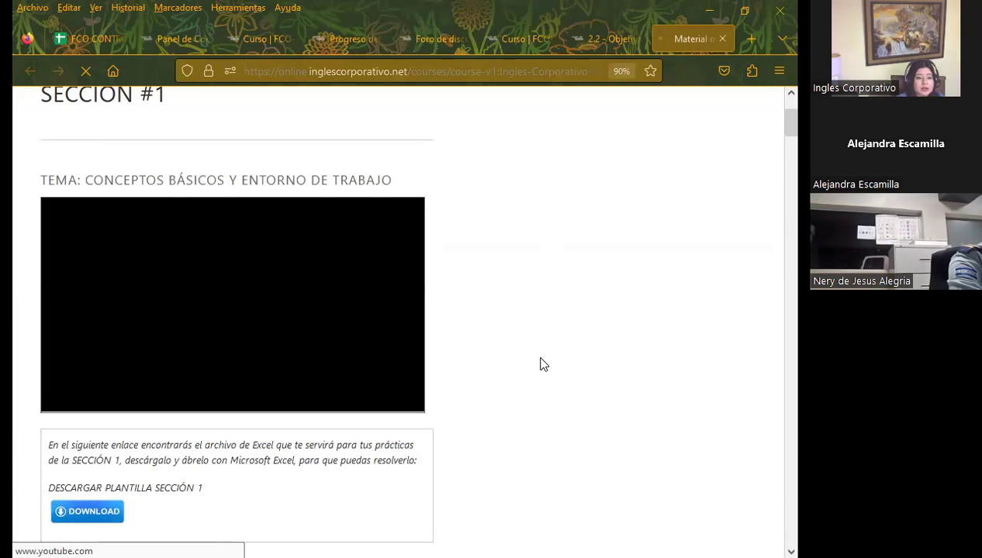
{"action": "scroll", "coordinate": [508, 366], "scroll_direction": "down", "scroll_amount": 2}
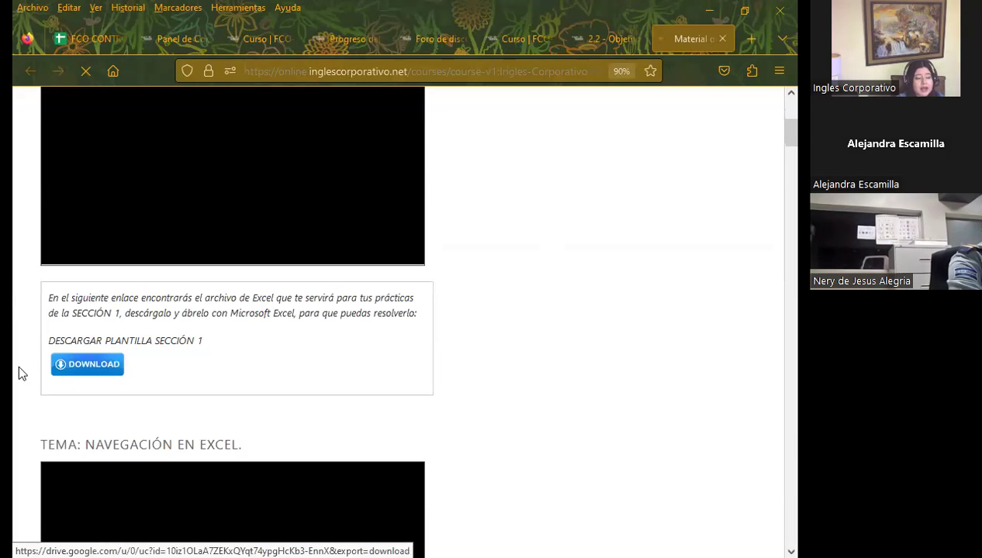
{"action": "left_click", "coordinate": [117, 383]}
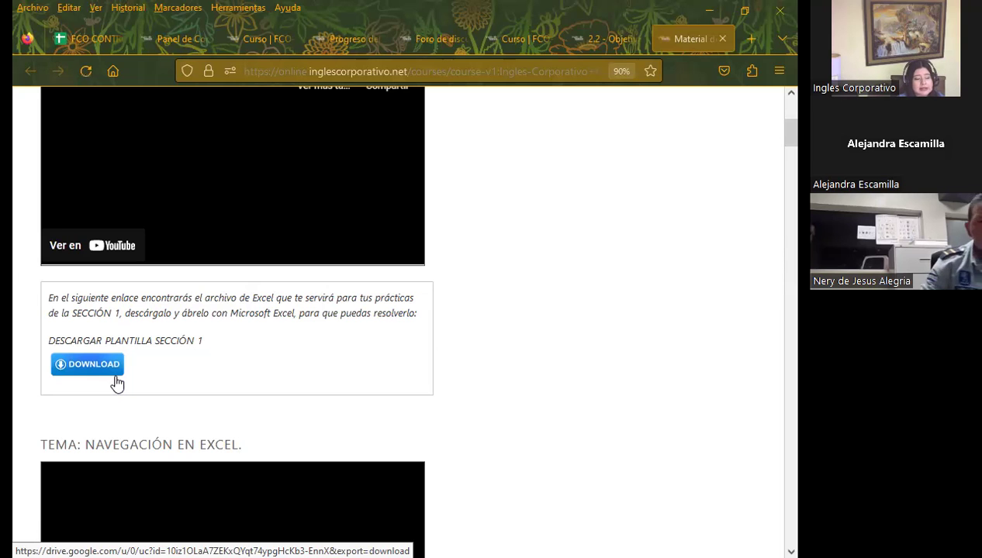
{"action": "left_click", "coordinate": [117, 383]}
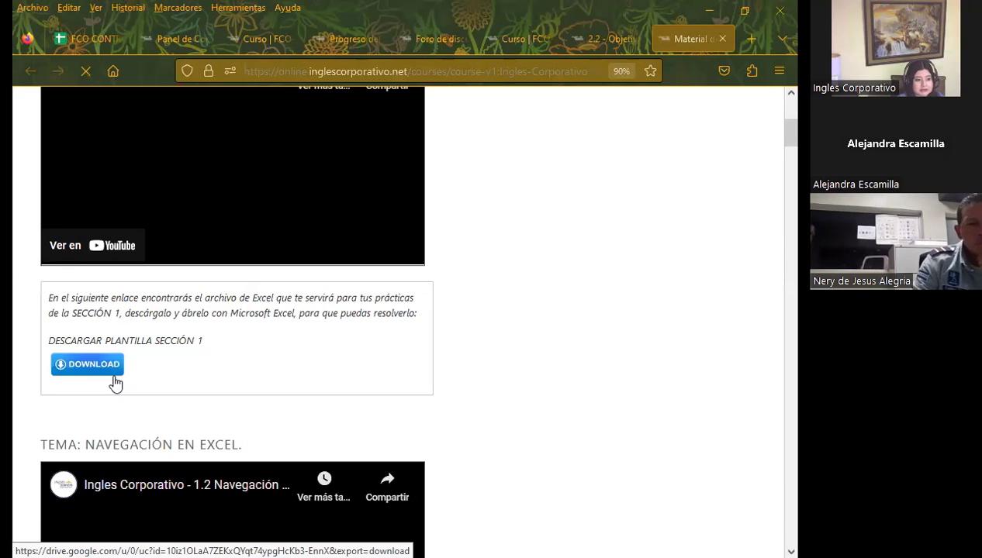
- Scroll up to the 'Bienvenidos a la Semana 2, Clase 7 Virtual' title slide
{"action": "scroll", "coordinate": [279, 345], "scroll_direction": "up", "scroll_amount": 2}
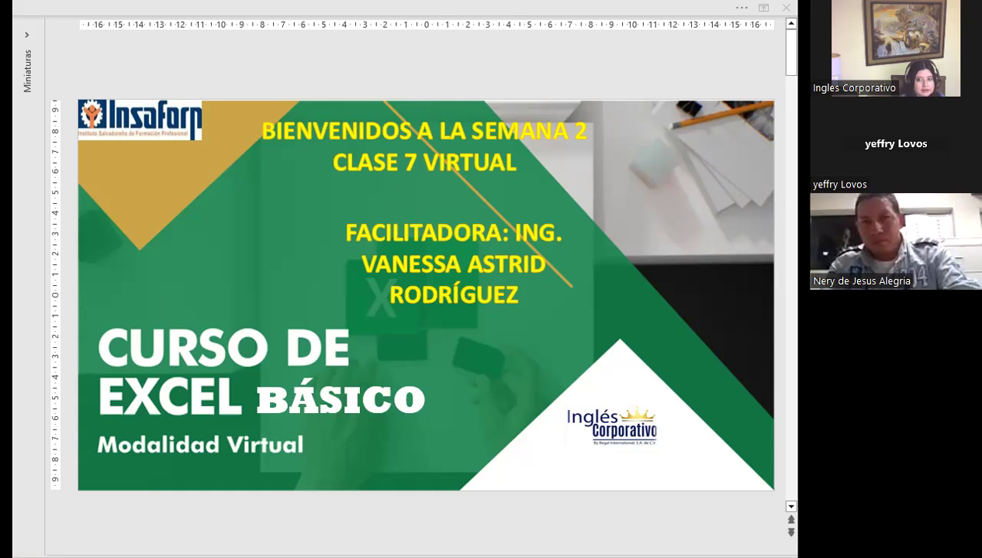
- Scroll past the SESIÓN: 7 and AGENDA slides to the session objective slide
{"action": "left_click", "coordinate": [548, 304]}
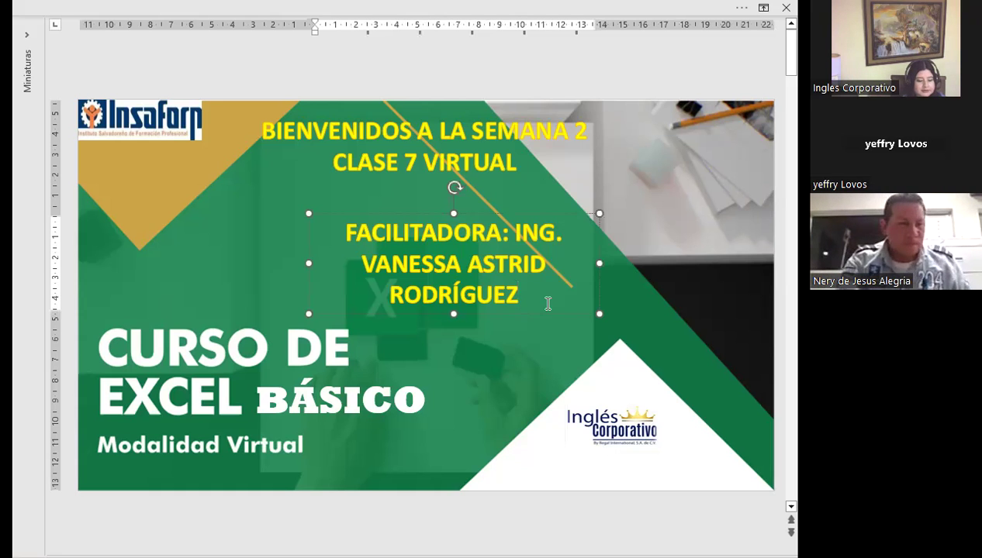
{"action": "left_click", "coordinate": [545, 445]}
{"action": "scroll", "coordinate": [536, 438], "scroll_direction": "down", "scroll_amount": 1}
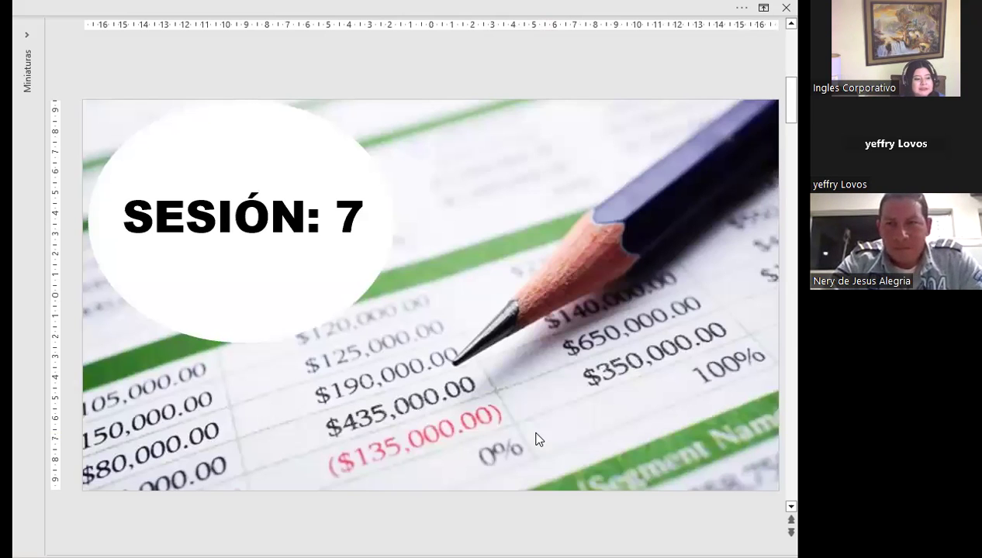
{"action": "scroll", "coordinate": [538, 439], "scroll_direction": "down", "scroll_amount": 1}
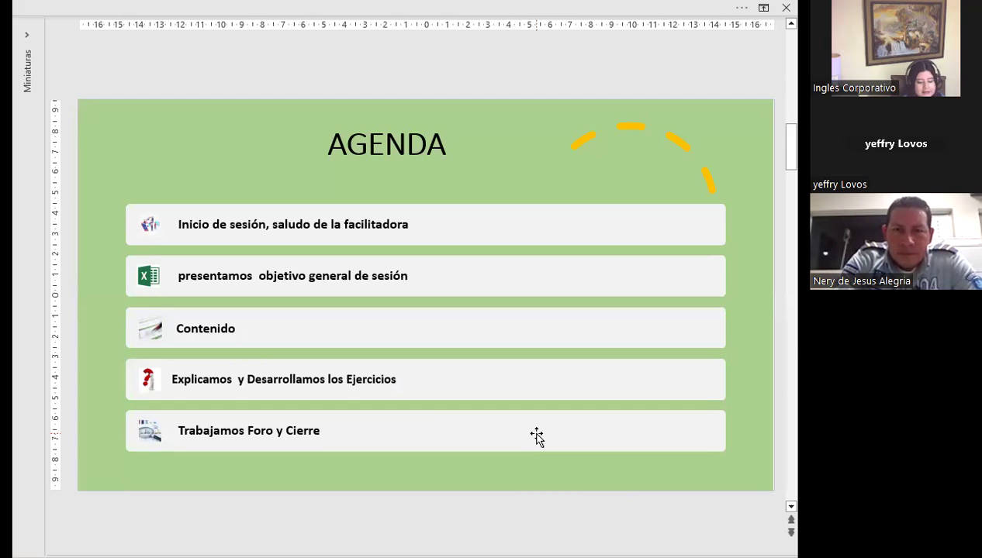
{"action": "scroll", "coordinate": [536, 436], "scroll_direction": "down", "scroll_amount": 1}
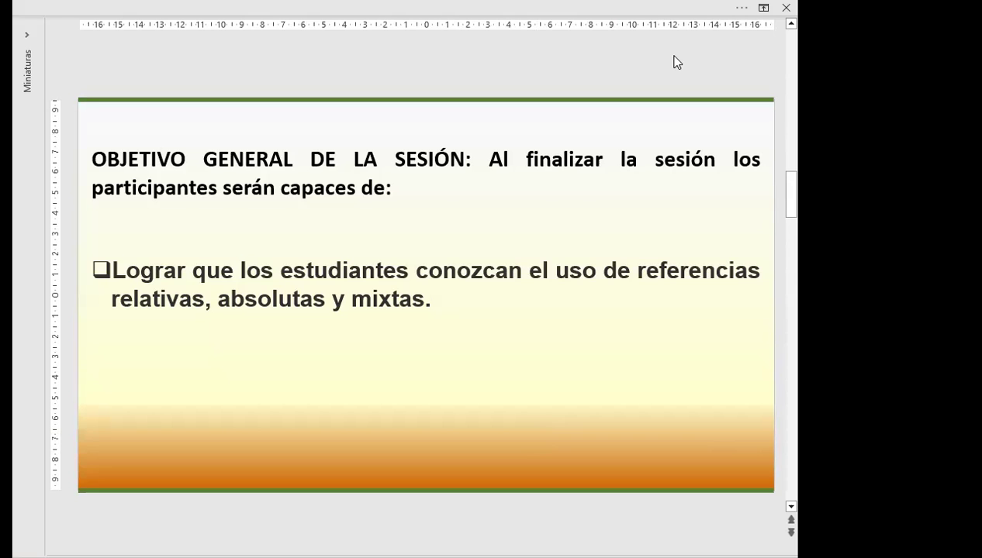
- Scroll down toward the 'Fórmulas con referencia absoluta' slide
{"action": "scroll", "coordinate": [675, 62], "scroll_direction": "down", "scroll_amount": 1}
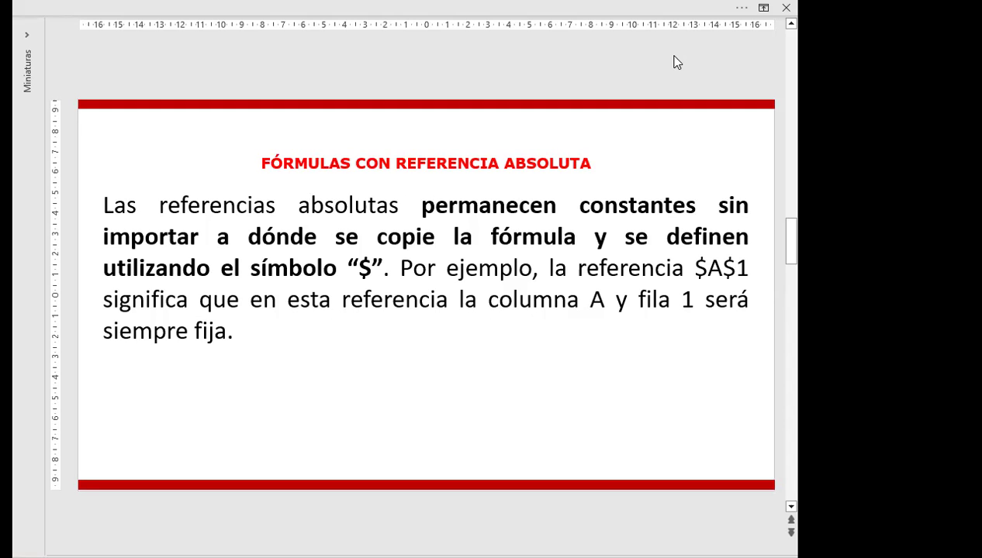
- Scroll down to the 'REFERENCIA MIXTA.' slide defining partly relative, partly absolute references
{"action": "scroll", "coordinate": [674, 62], "scroll_direction": "down", "scroll_amount": 1}
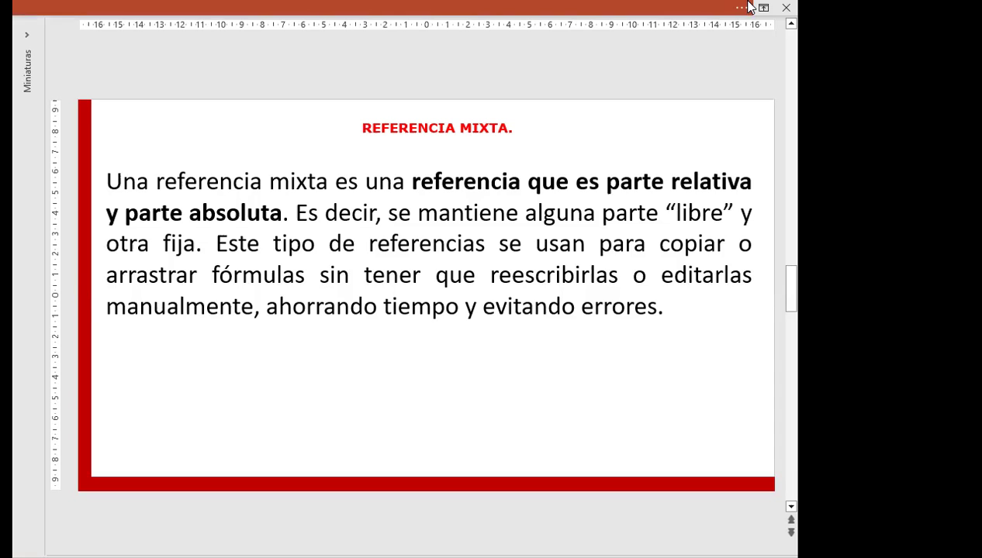
- Scroll down to the slide with the empty 1–10 by 1–5 multiplication grid
{"action": "scroll", "coordinate": [613, 298], "scroll_direction": "down", "scroll_amount": 2}
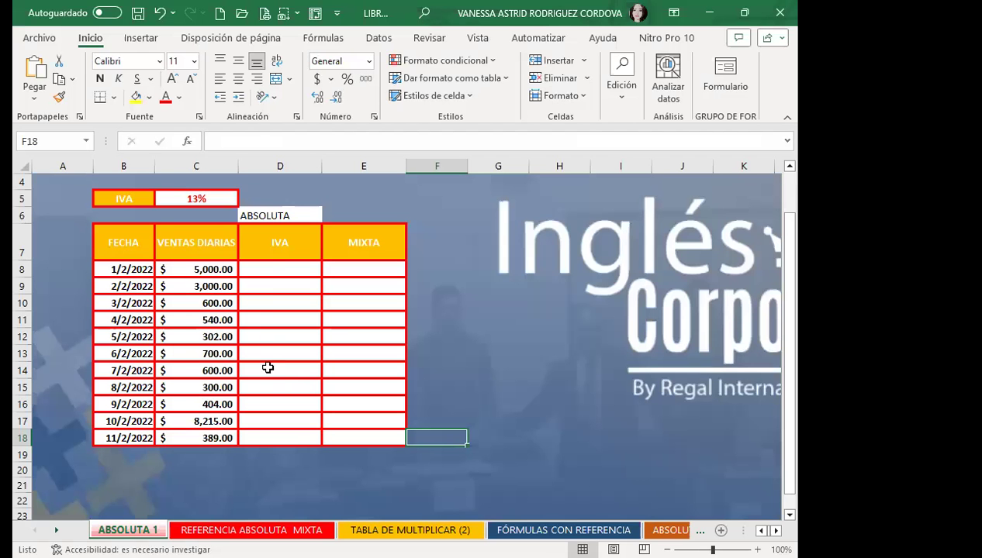
- Check the first day's $5,000.00 sale in C8 and select D8 for the IVA formula
{"action": "left_click", "coordinate": [272, 270]}
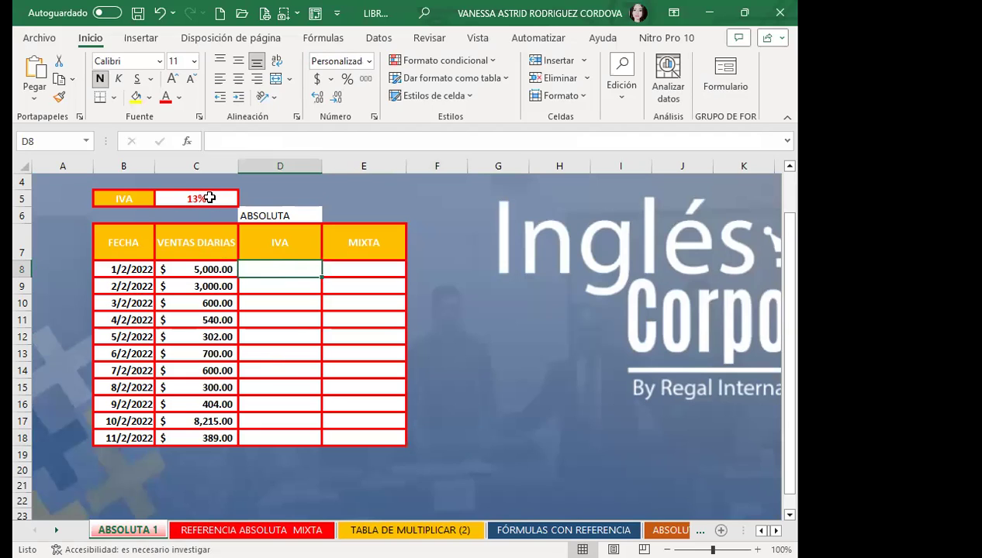
{"action": "left_click", "coordinate": [177, 271]}
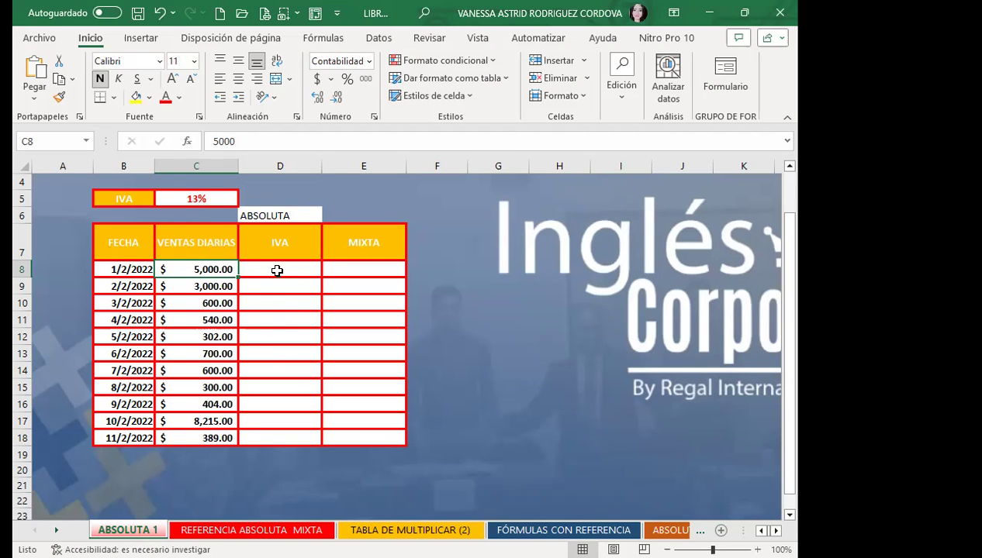
{"action": "left_click", "coordinate": [281, 271]}
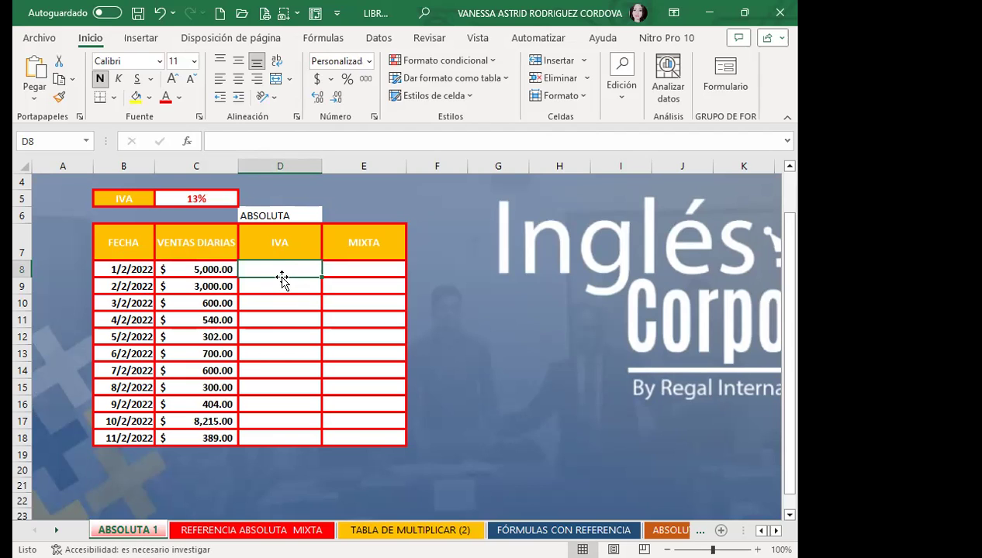
{"action": "type", "text": "="}
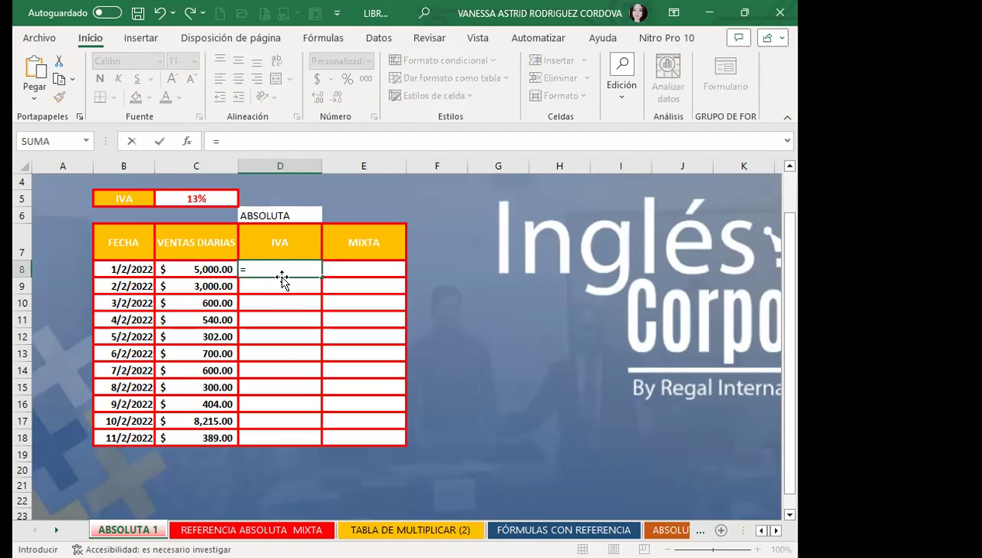
- Enter =$C8*$C$5 in D8 and fill it down to D18, giving 650.0 through 50.6
{"action": "left_click", "coordinate": [176, 269]}
{"action": "key", "text": "F4"}
{"action": "key", "text": "F4"}
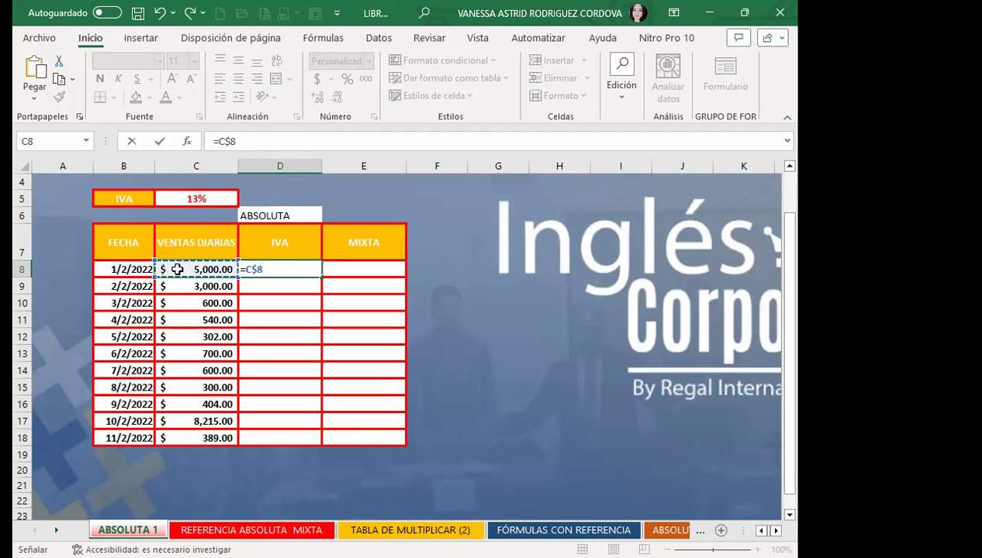
{"action": "key", "text": "F4"}
{"action": "type", "text": "*"}
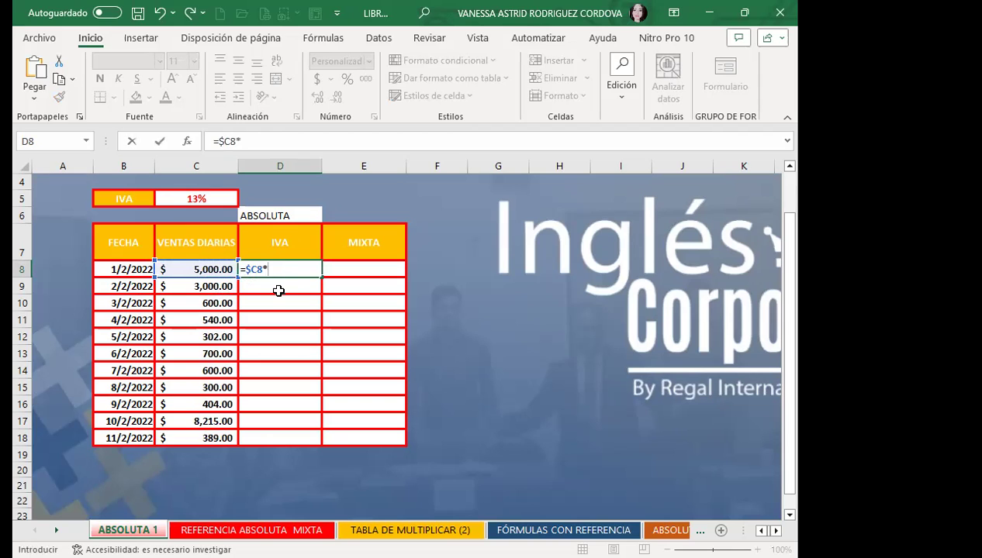
{"action": "left_click", "coordinate": [177, 199]}
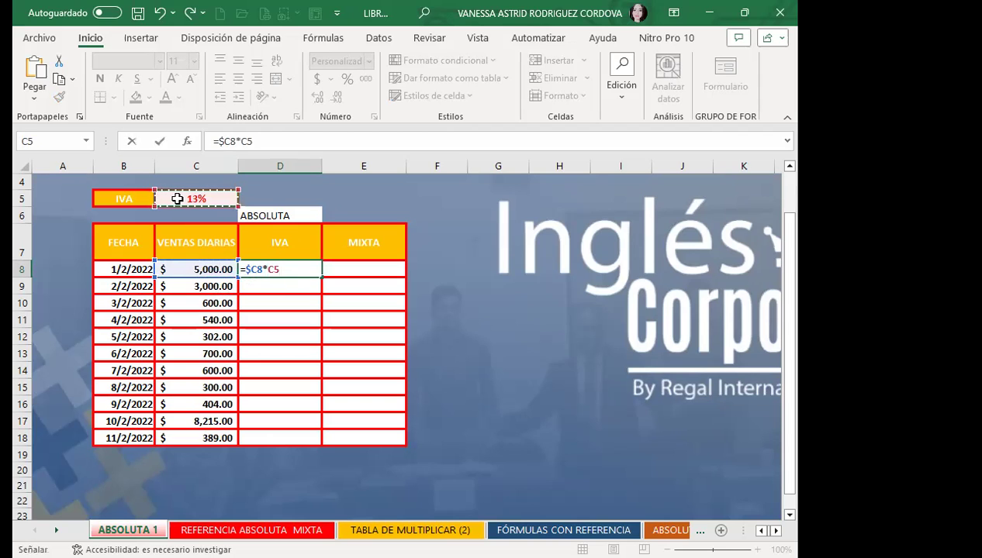
{"action": "key", "text": "F4"}
{"action": "key", "text": "Return"}
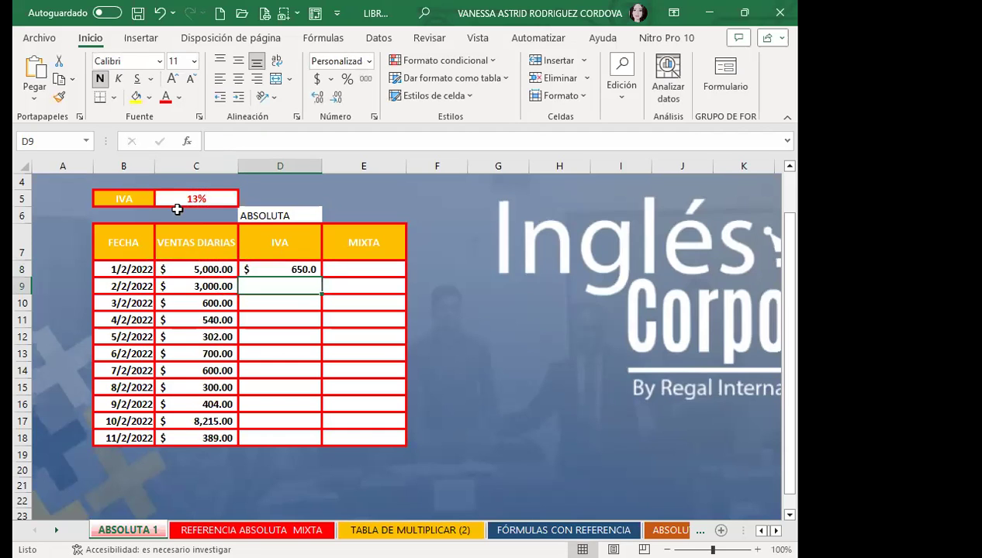
{"action": "left_click", "coordinate": [264, 267]}
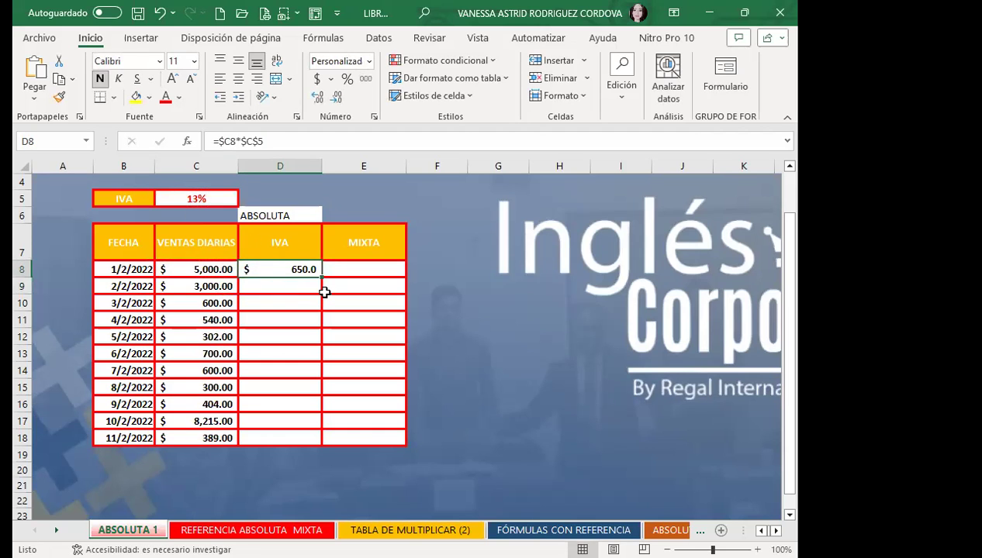
{"action": "left_click_drag", "start_coordinate": [321, 276], "coordinate": [311, 445]}
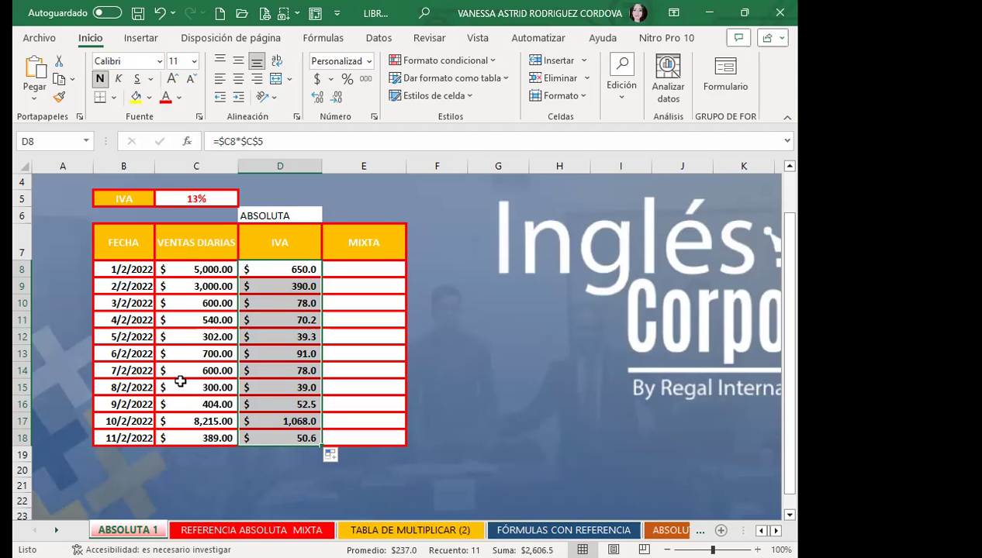
{"action": "left_click", "coordinate": [361, 271]}
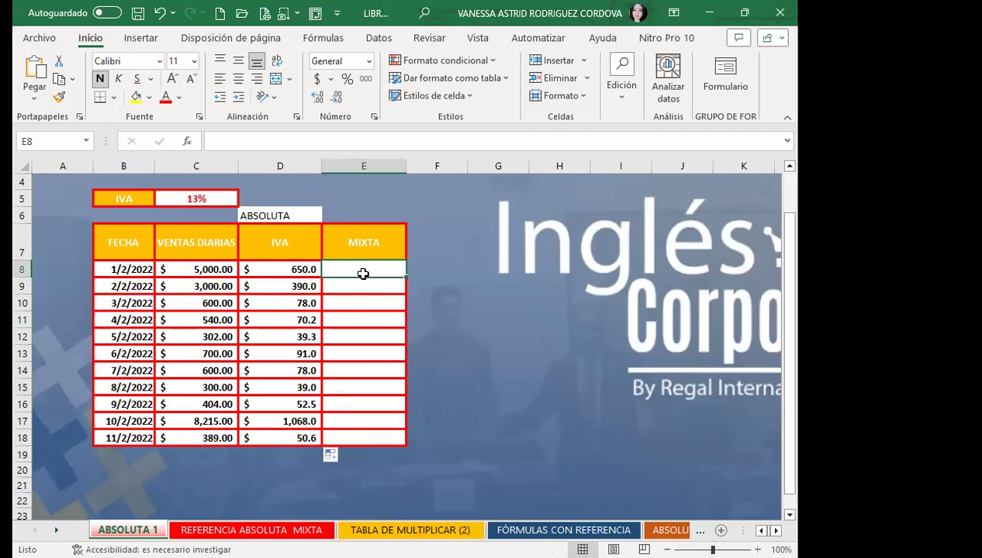
- Enter the mixed-reference formula =$C8*C$5 in E8 for the first day's MIXTA value
{"action": "type", "text": "="}
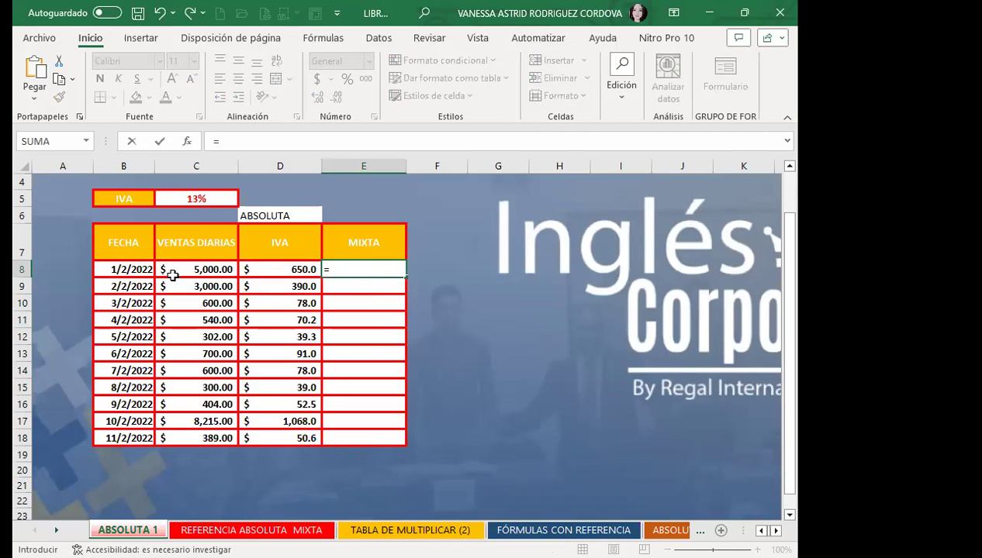
{"action": "left_click", "coordinate": [191, 269]}
{"action": "key", "text": "F4"}
{"action": "key", "text": "F4"}
{"action": "key", "text": "F4"}
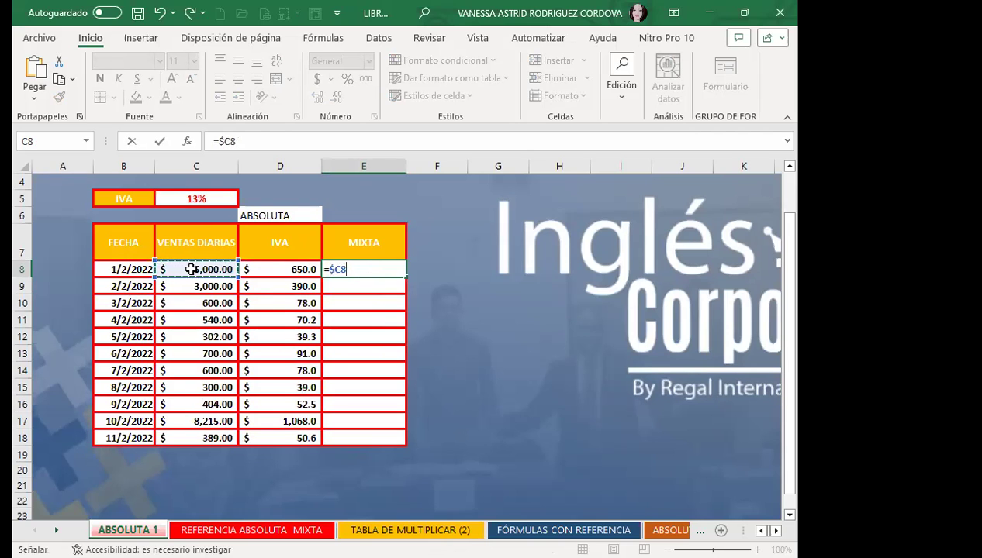
{"action": "type", "text": "*"}
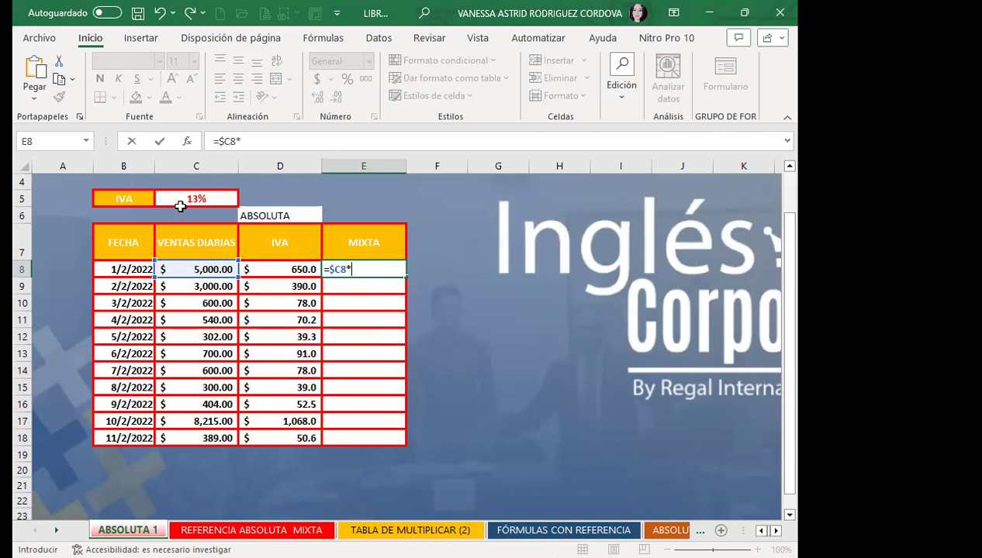
{"action": "left_click", "coordinate": [193, 197]}
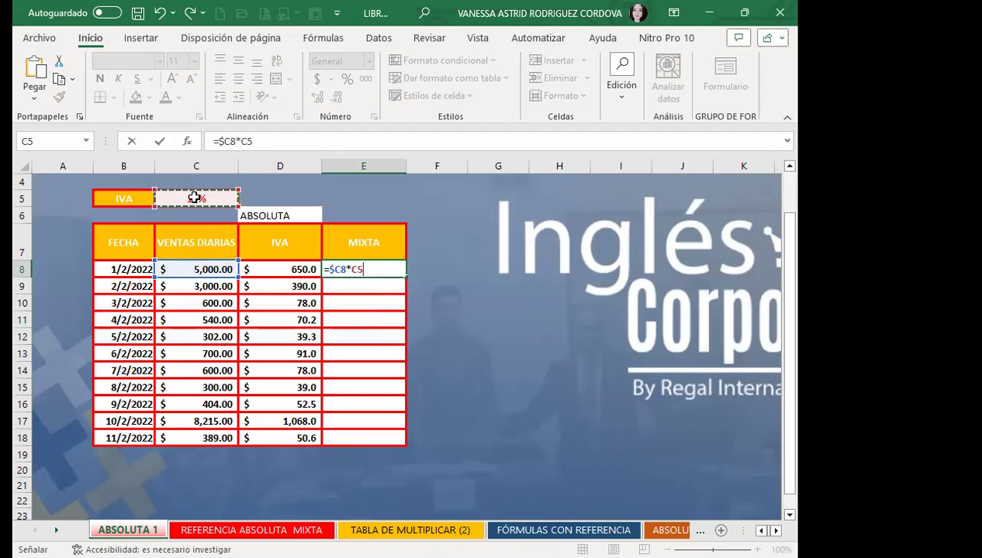
{"action": "key", "text": "F4"}
{"action": "key", "text": "F4"}
{"action": "key", "text": "Return"}
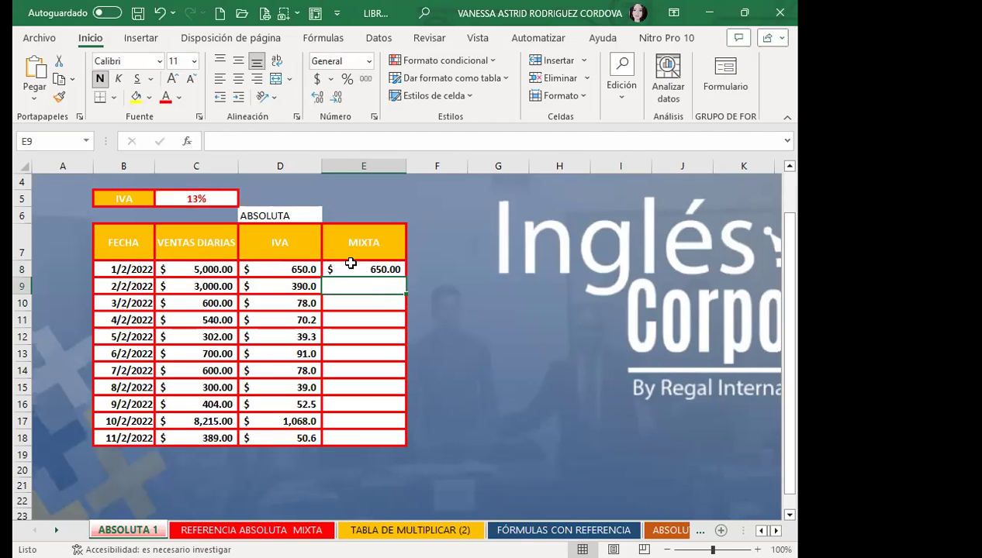
- Copy the E8 formula down to E18 and check the copied formula in row 16
{"action": "left_click", "coordinate": [372, 269]}
{"action": "double_click", "coordinate": [404, 278]}
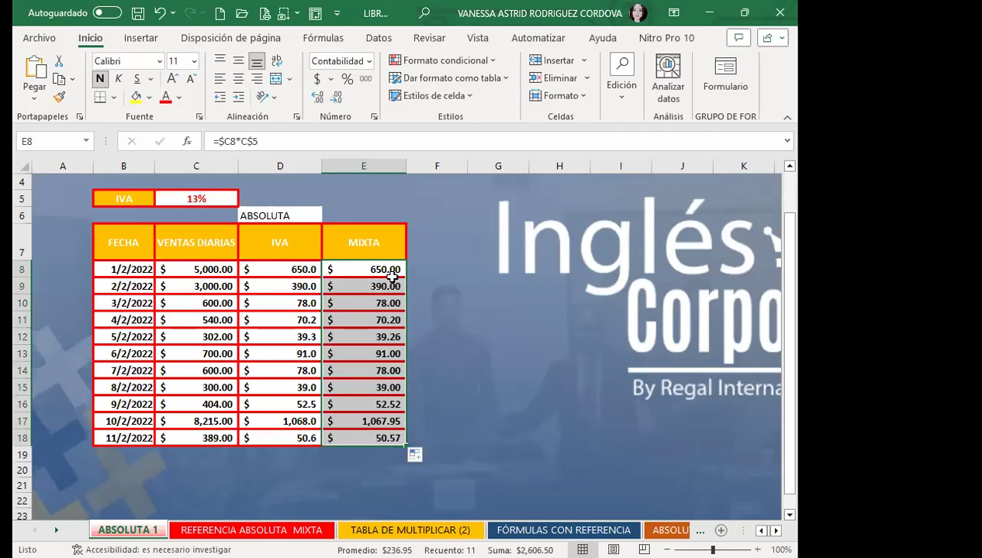
{"action": "left_click", "coordinate": [356, 402]}
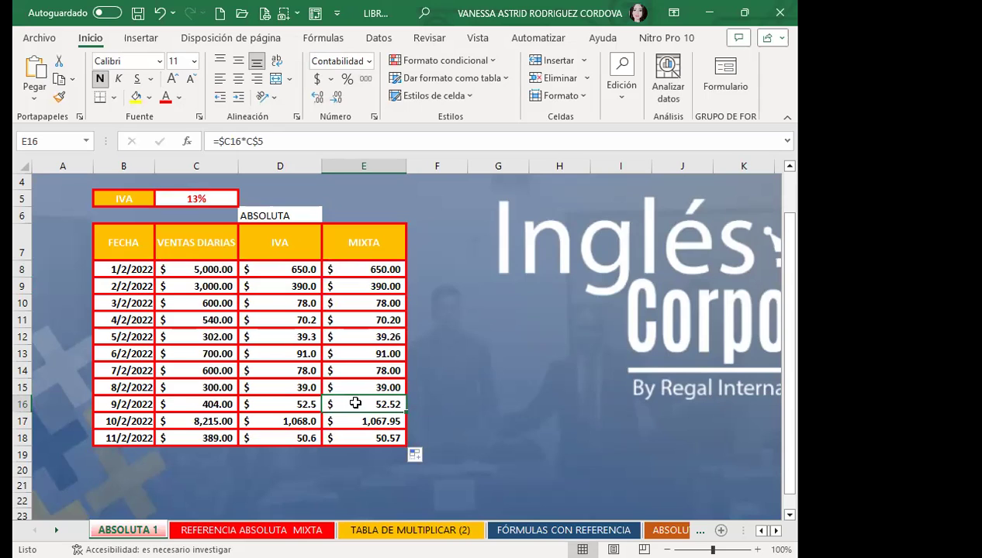
{"action": "left_click", "coordinate": [479, 371]}
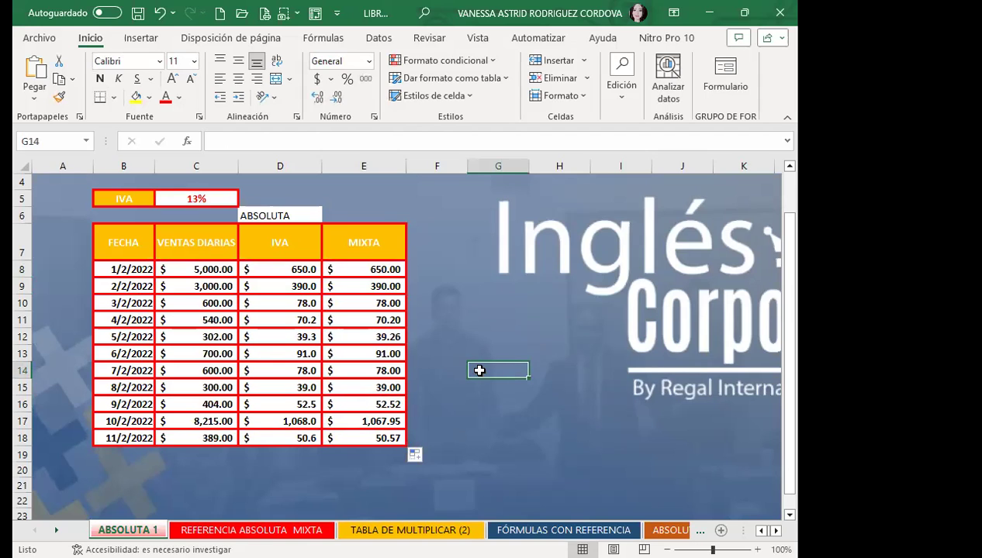
{"action": "left_click", "coordinate": [370, 371]}
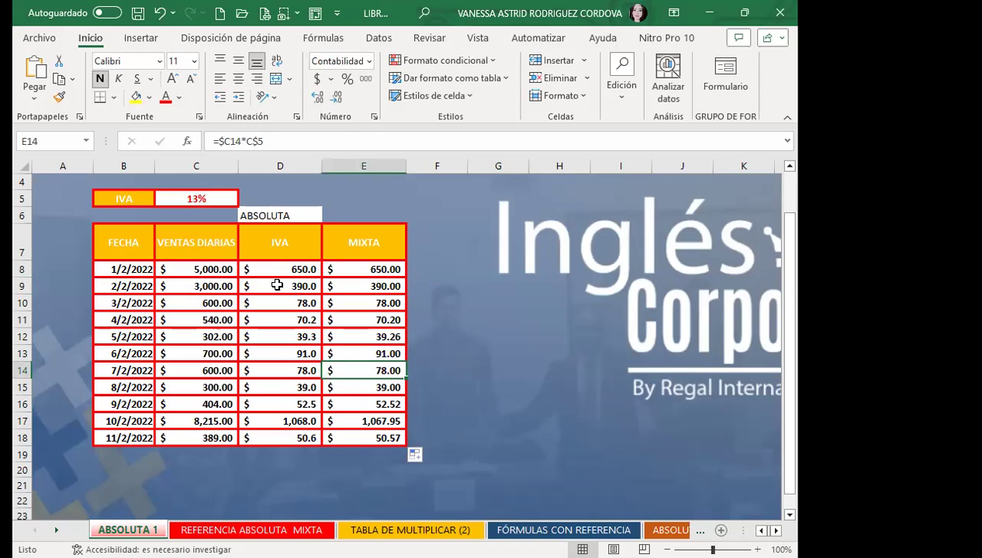
{"action": "left_click", "coordinate": [273, 269]}
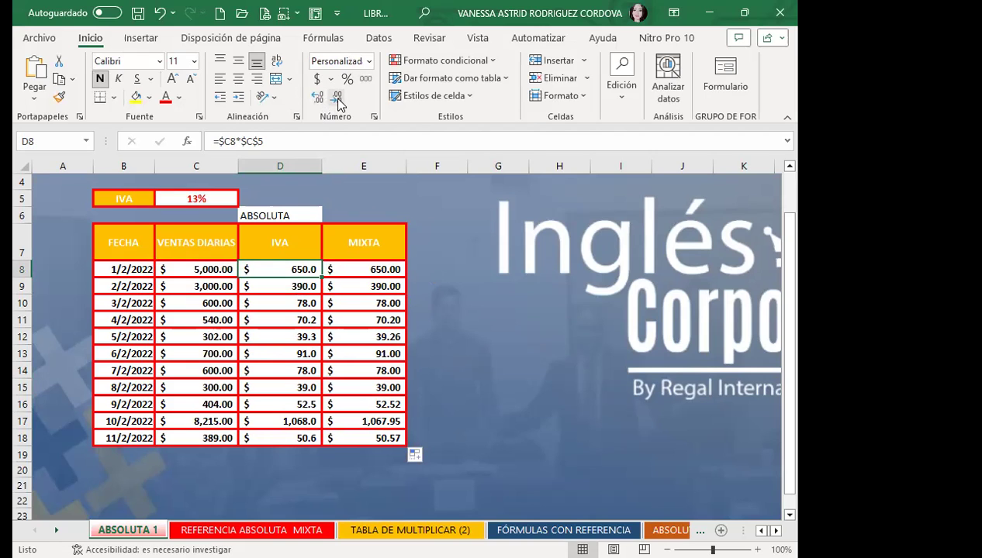
{"action": "left_click", "coordinate": [345, 264]}
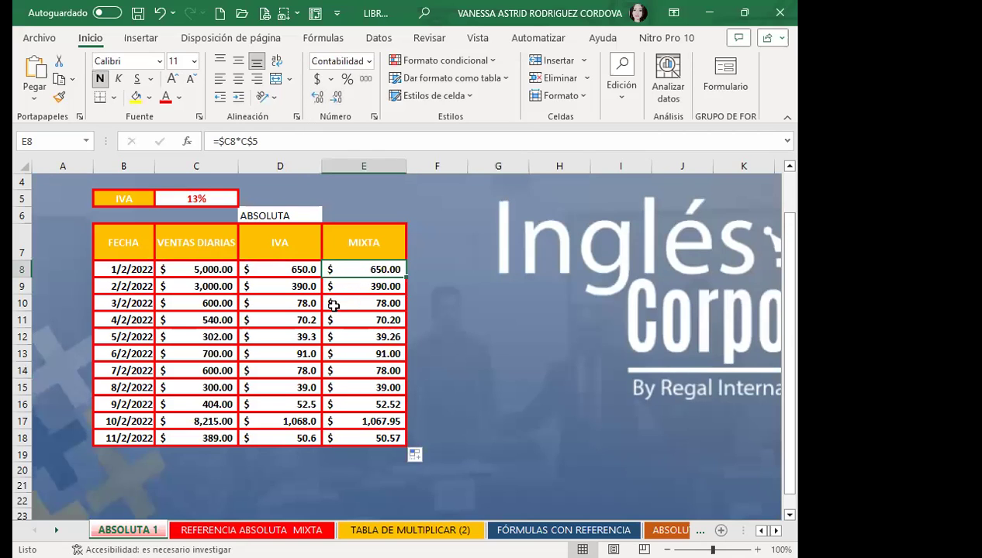
{"action": "left_click", "coordinate": [351, 421]}
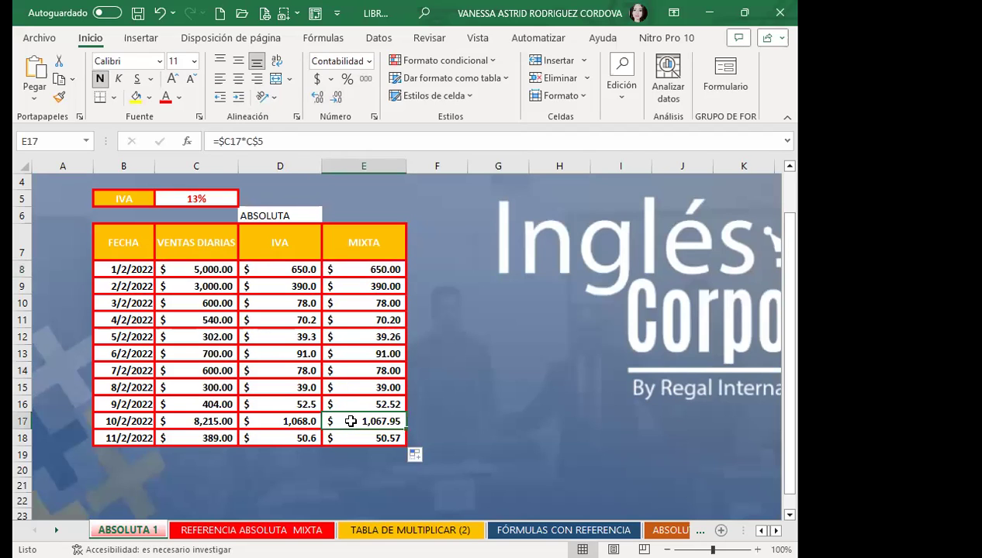
{"action": "left_click", "coordinate": [336, 97]}
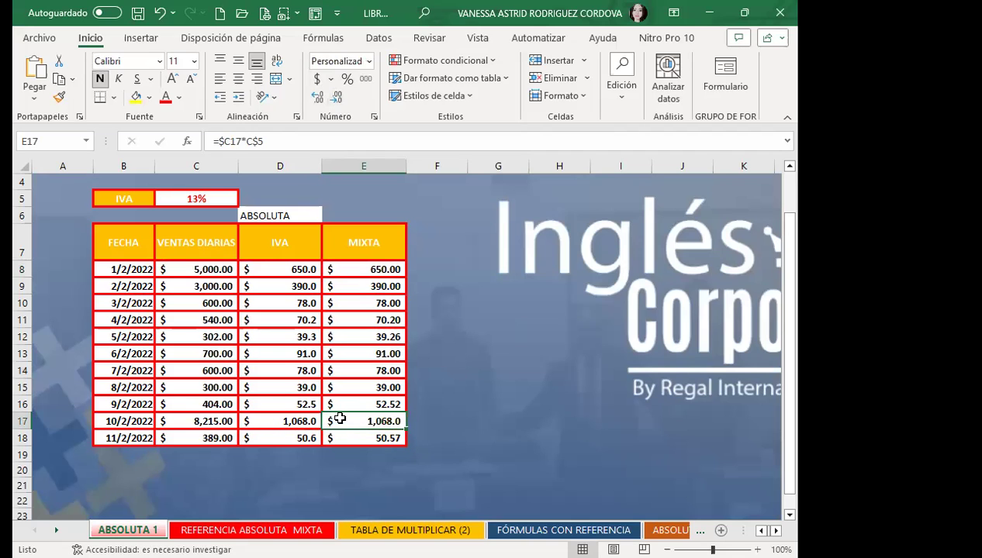
{"action": "left_click", "coordinate": [318, 97]}
{"action": "left_click", "coordinate": [364, 299]}
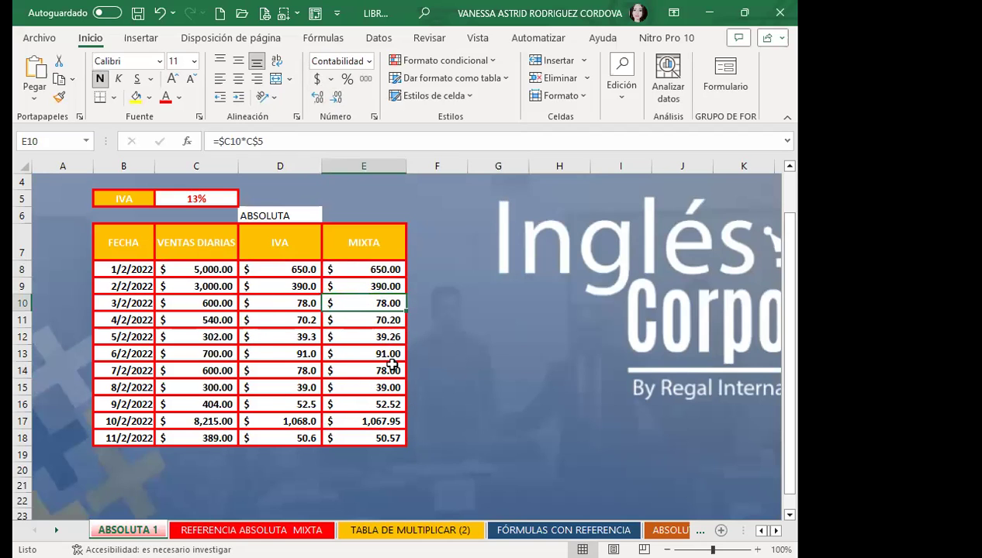
{"action": "left_click", "coordinate": [373, 364]}
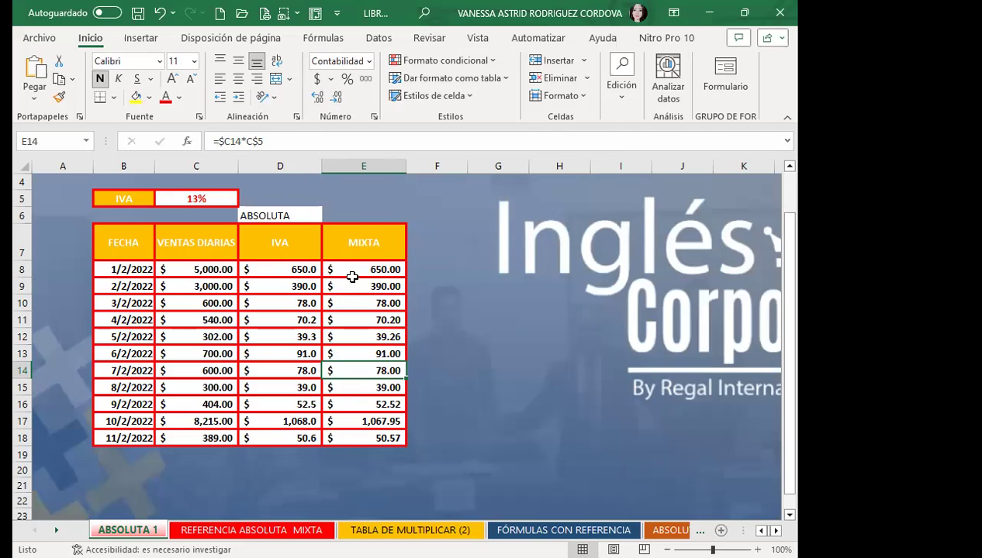
{"action": "left_click", "coordinate": [353, 270]}
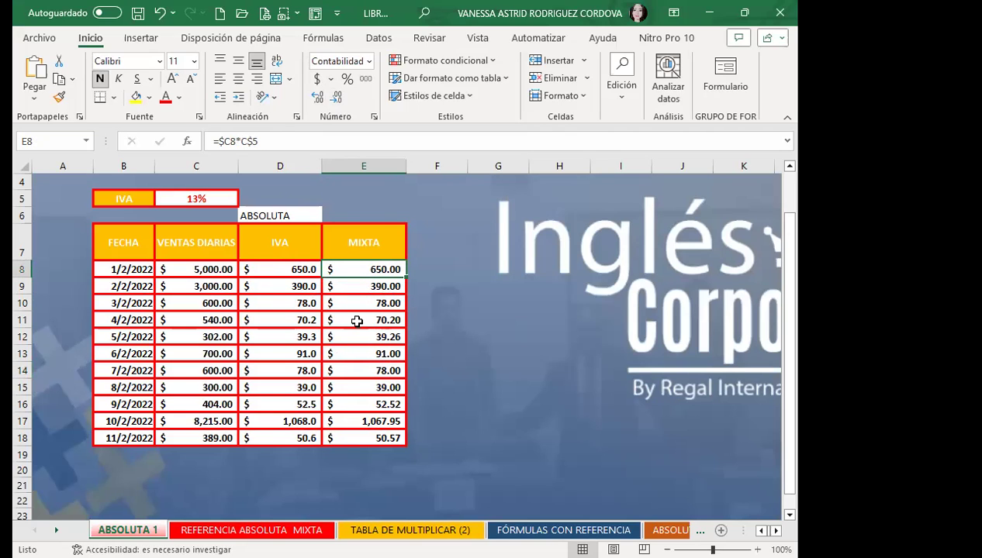
{"action": "left_click_drag", "start_coordinate": [268, 265], "coordinate": [259, 438]}
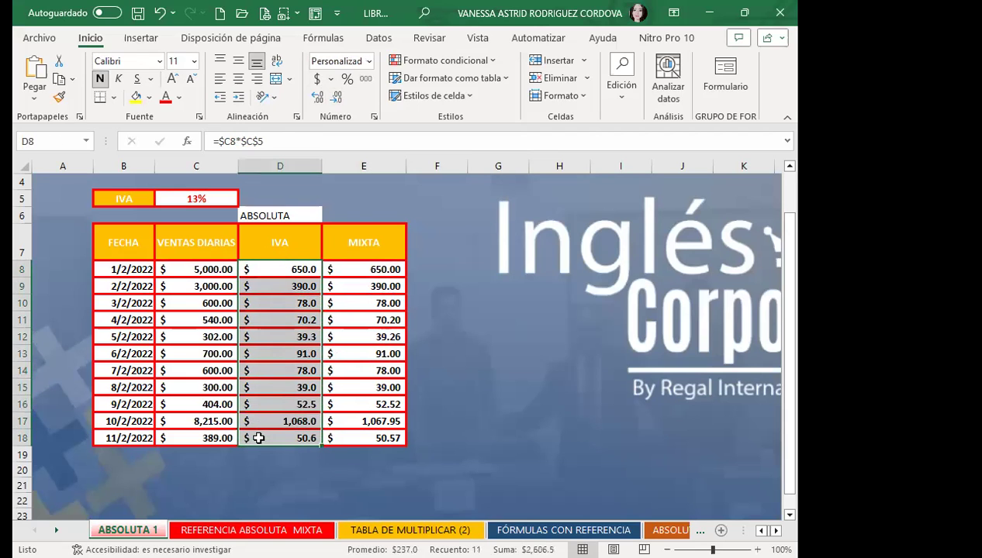
{"action": "left_click", "coordinate": [351, 275]}
{"action": "left_click_drag", "start_coordinate": [351, 275], "coordinate": [351, 438]}
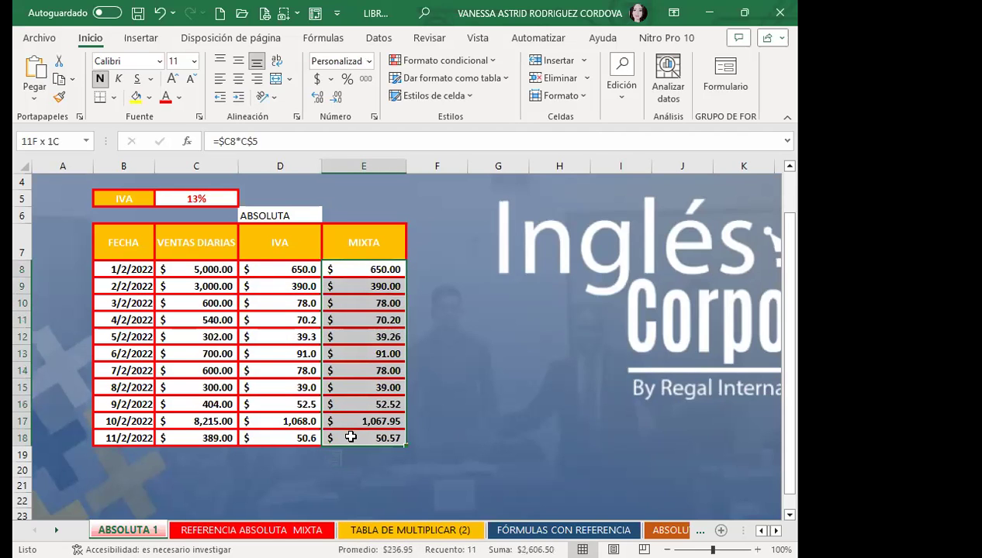
{"action": "left_click", "coordinate": [361, 269]}
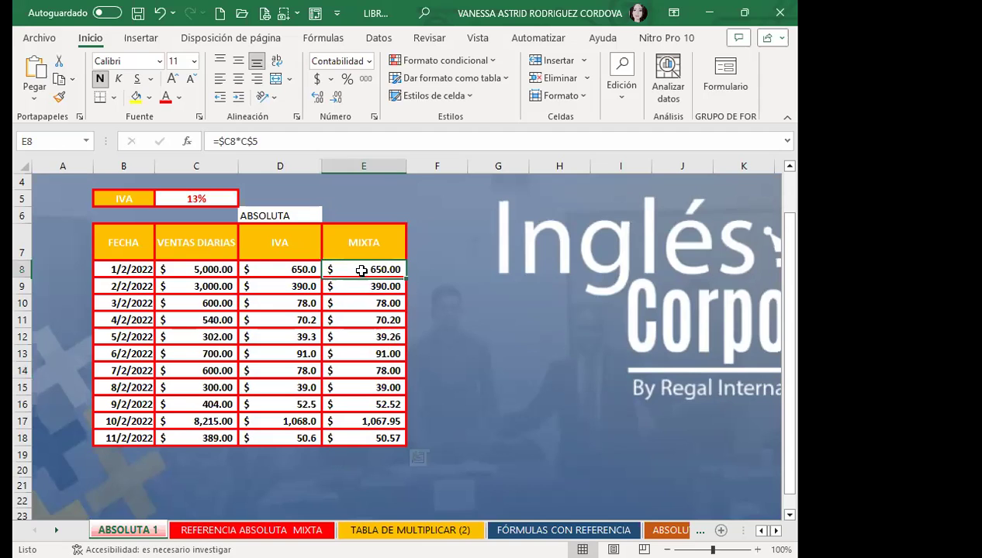
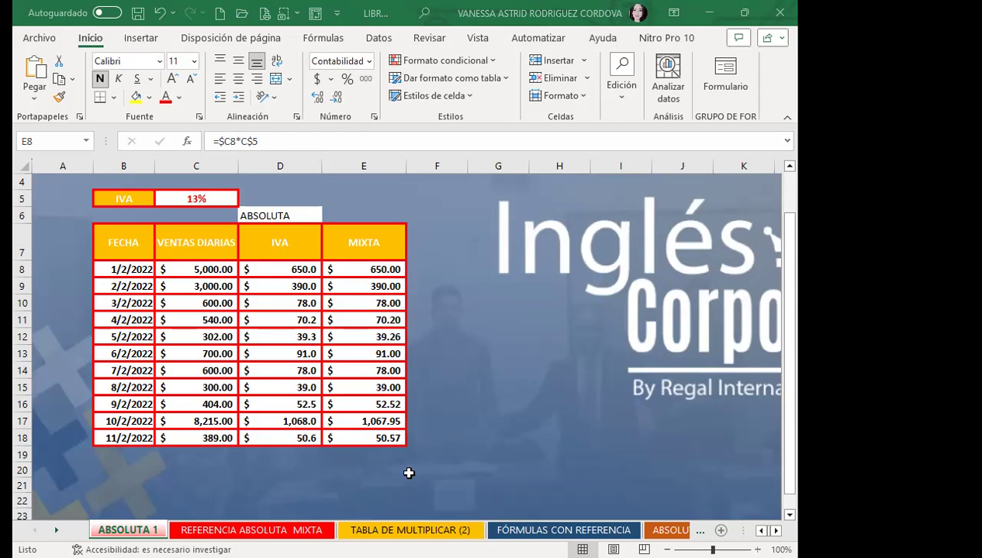
- Clear the old IVA and MIXTA results in D8:E18
{"action": "left_click_drag", "start_coordinate": [262, 269], "coordinate": [397, 454]}
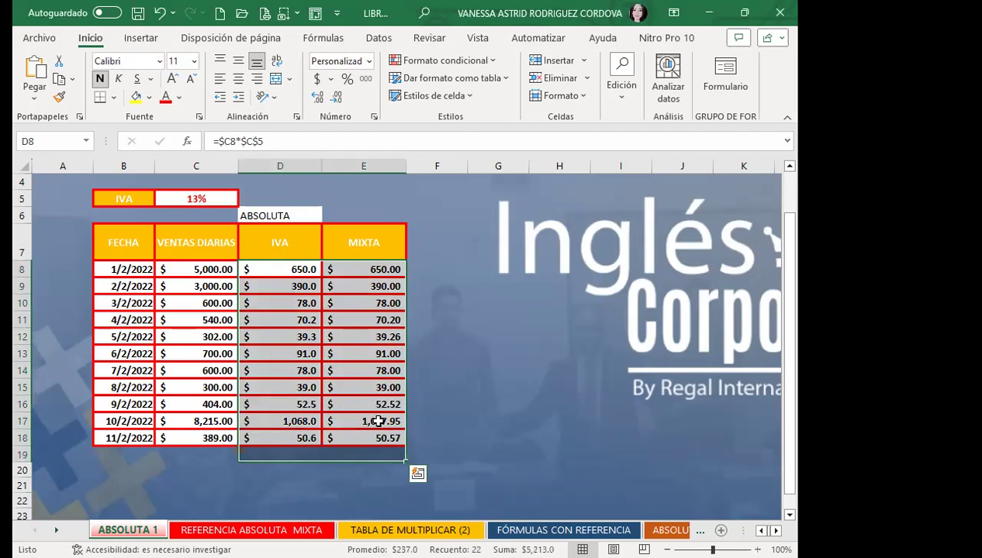
{"action": "key", "text": "Delete"}
{"action": "left_click", "coordinate": [296, 250]}
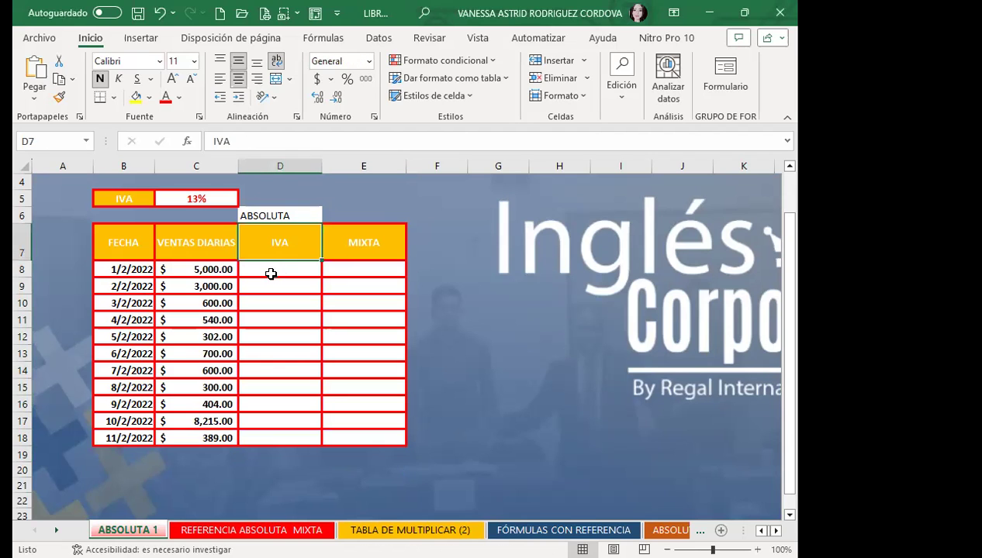
- Enter =$C8*$C$5 in D8 and fill it down to D18, giving 650.0 to 50.6
{"action": "left_click", "coordinate": [271, 274]}
{"action": "type", "text": "="}
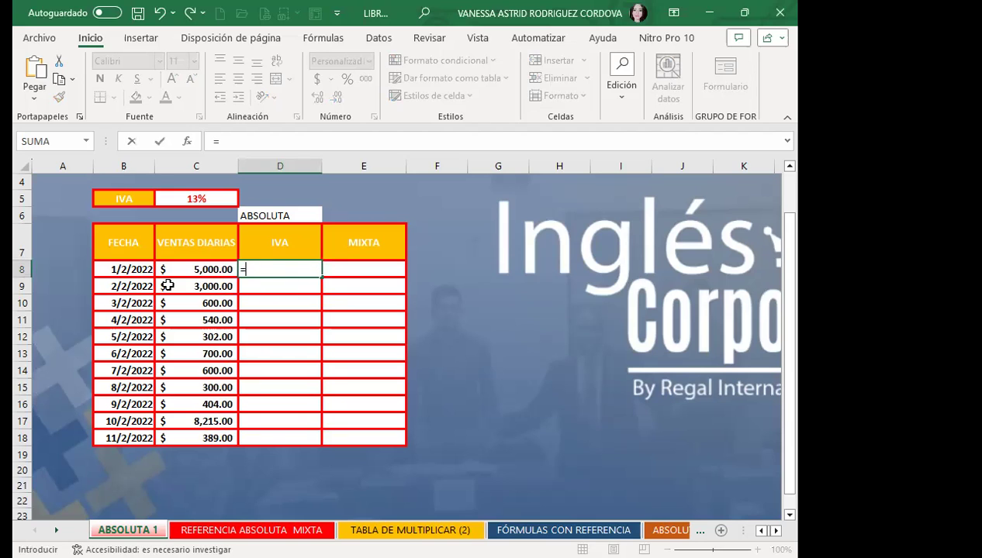
{"action": "left_click", "coordinate": [186, 270]}
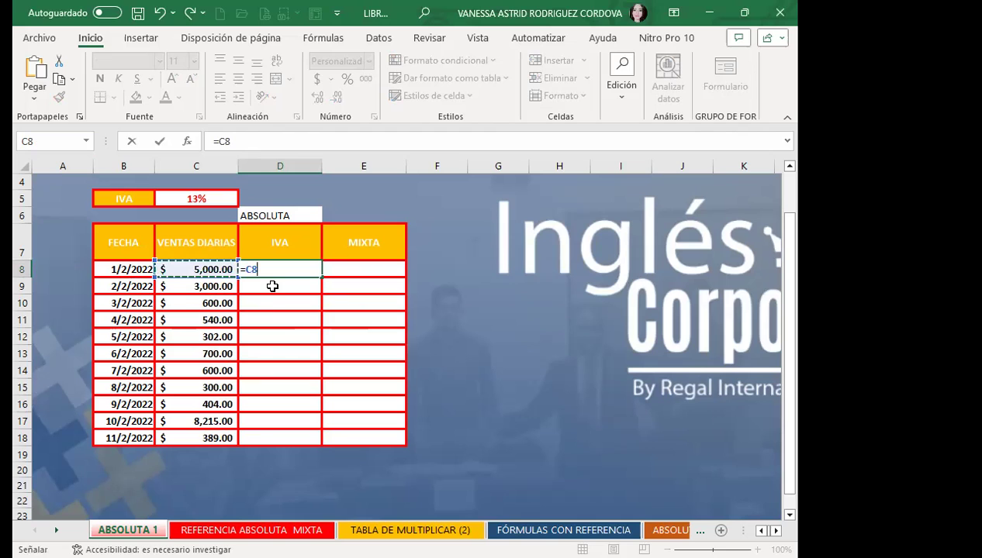
{"action": "key", "text": "F4"}
{"action": "key", "text": "F4"}
{"action": "key", "text": "F4"}
{"action": "type", "text": "*"}
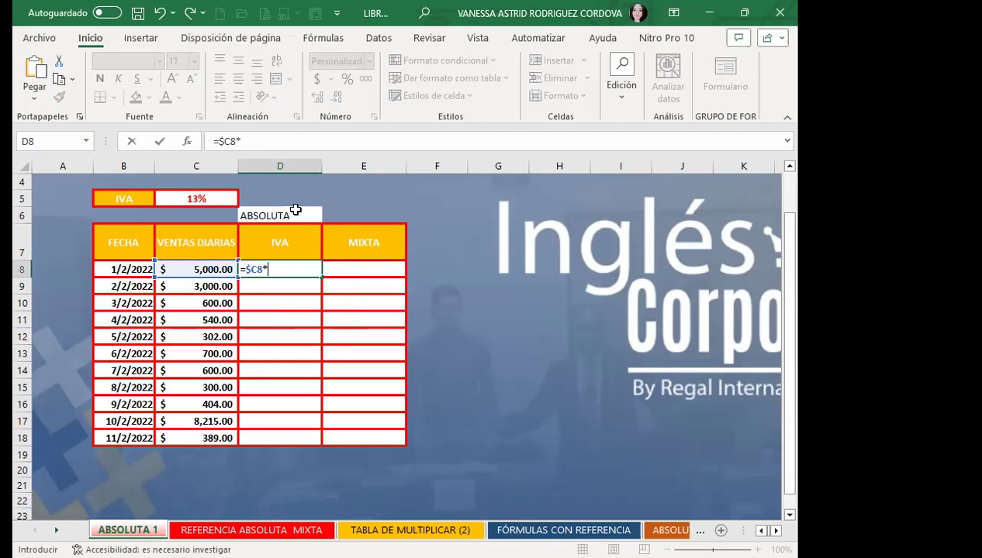
{"action": "left_click", "coordinate": [172, 194]}
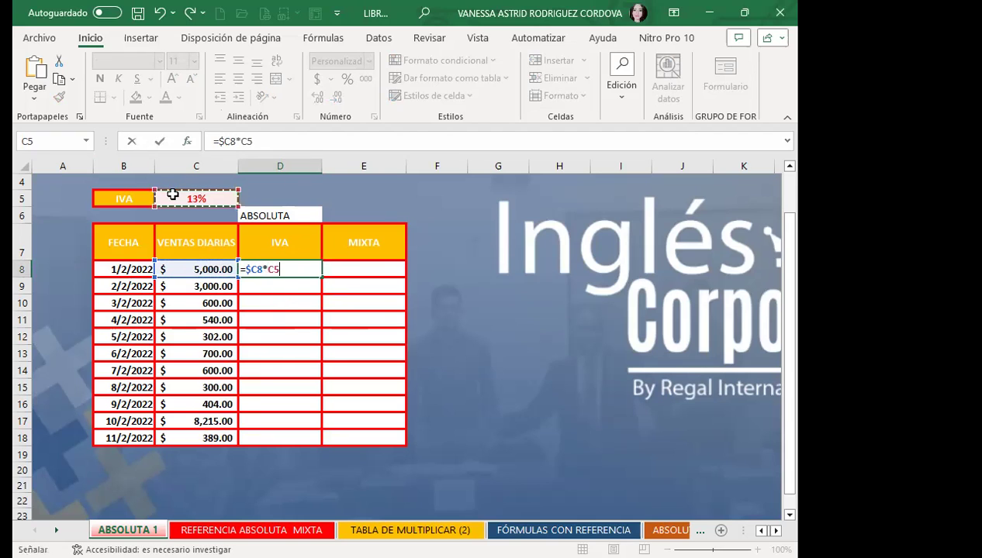
{"action": "key", "text": "F4"}
{"action": "key", "text": "Return"}
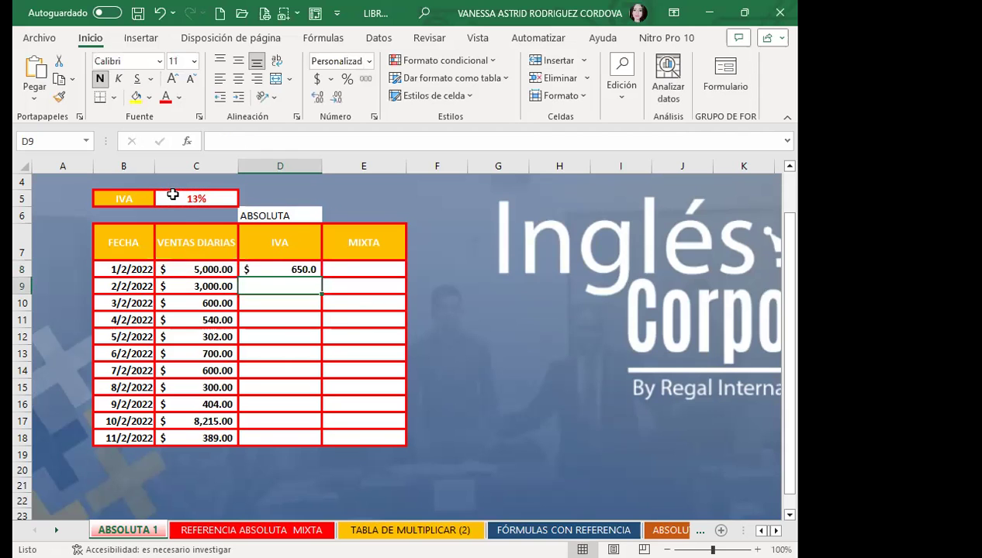
{"action": "left_click", "coordinate": [267, 268]}
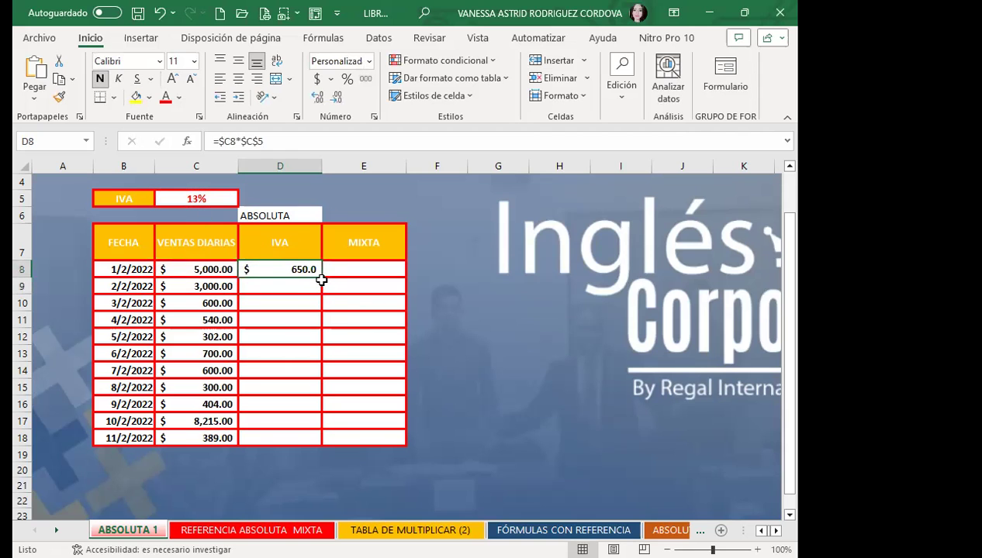
{"action": "left_click_drag", "start_coordinate": [321, 277], "coordinate": [320, 276]}
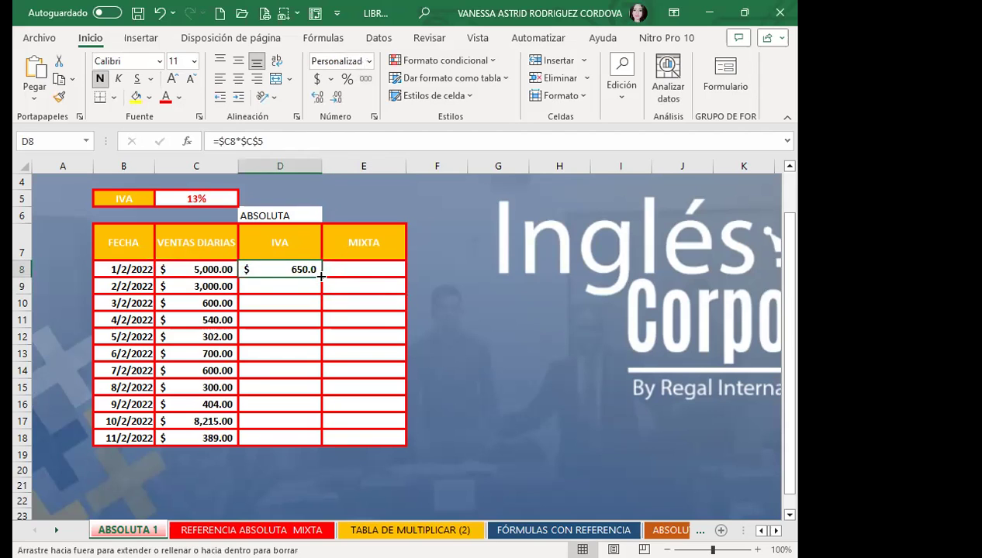
{"action": "double_click", "coordinate": [320, 276]}
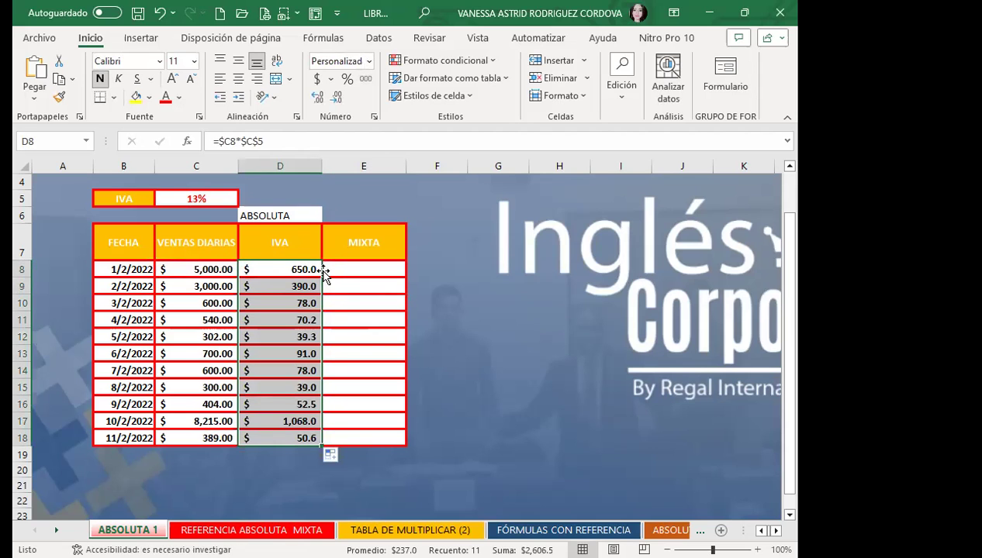
{"action": "left_click", "coordinate": [335, 271]}
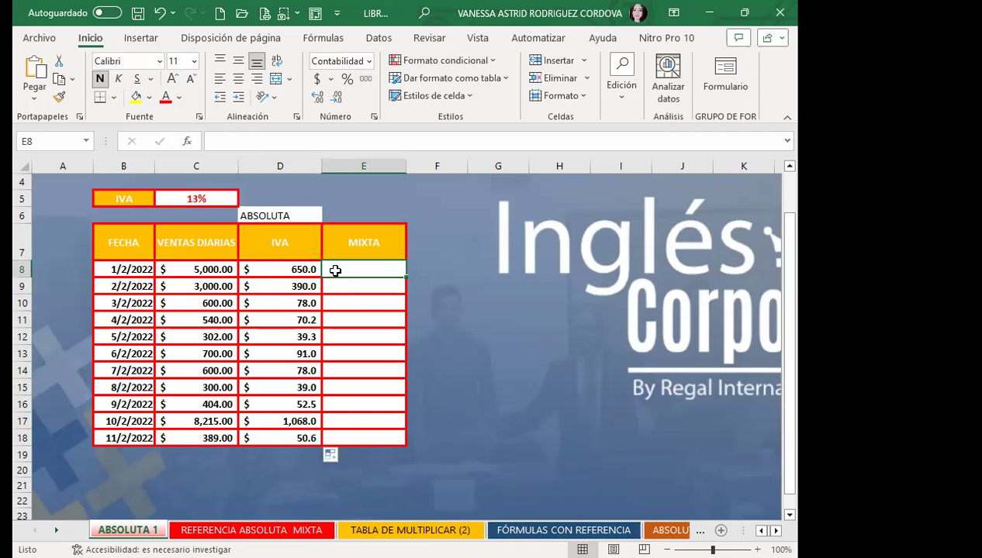
- Enter the mixed-reference formula =$C8*C$5 in E8 and fill it down to E18
{"action": "type", "text": "="}
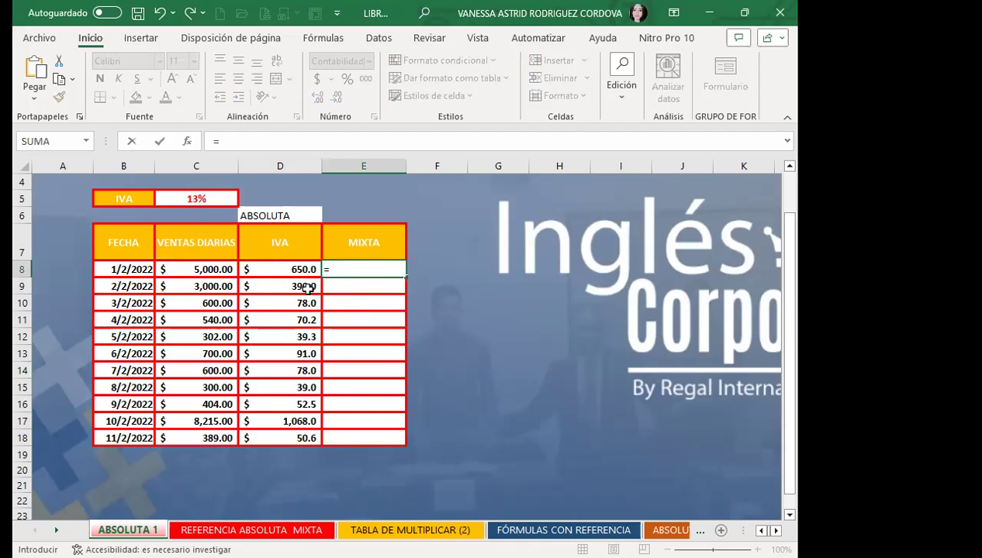
{"action": "left_click", "coordinate": [196, 270]}
{"action": "key", "text": "F4"}
{"action": "key", "text": "F4"}
{"action": "key", "text": "F4"}
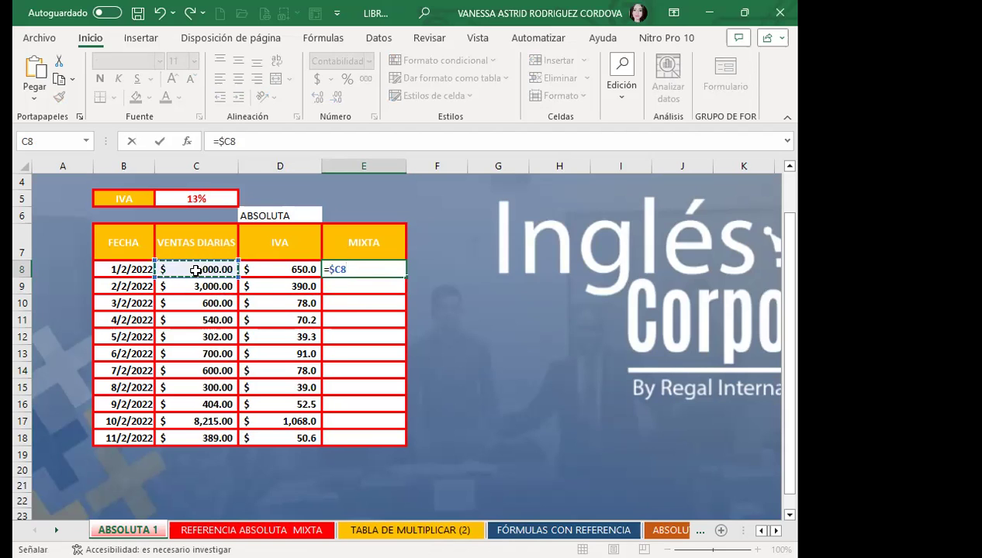
{"action": "type", "text": "*"}
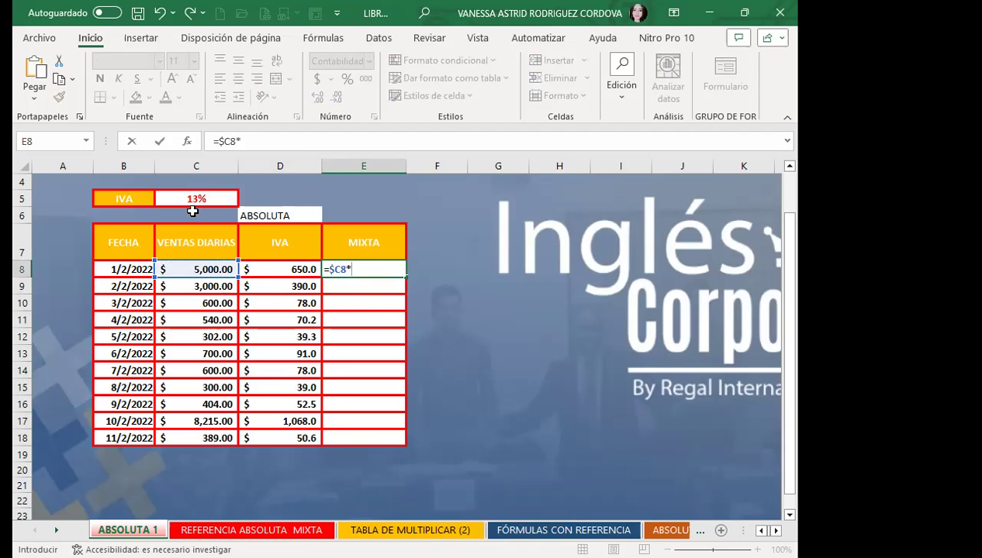
{"action": "left_click", "coordinate": [194, 198]}
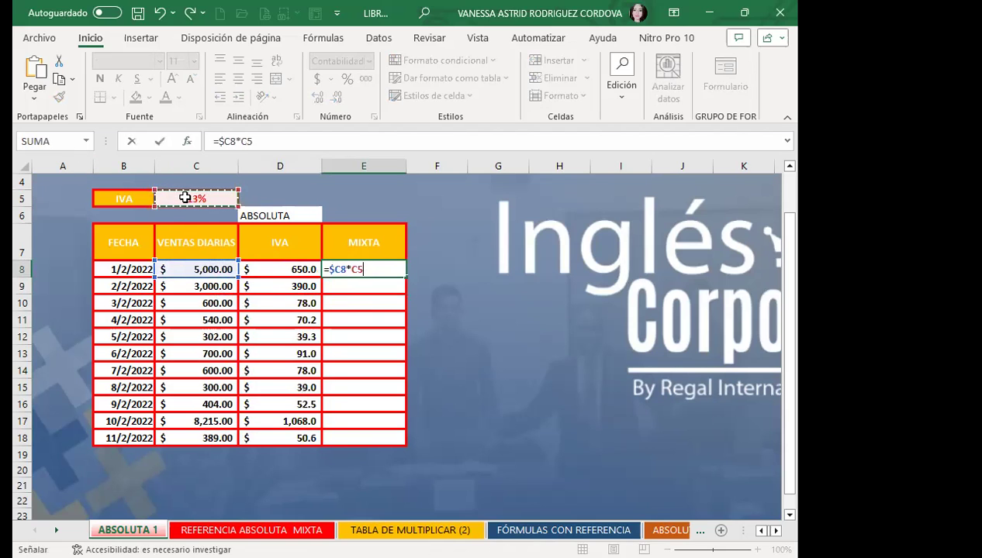
{"action": "key", "text": "F4"}
{"action": "key", "text": "F4"}
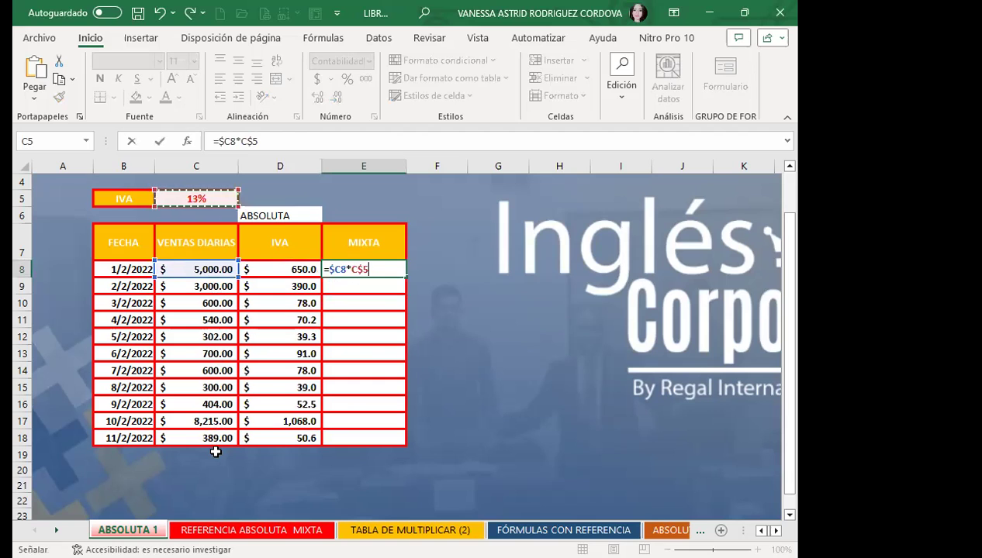
{"action": "key", "text": "Return"}
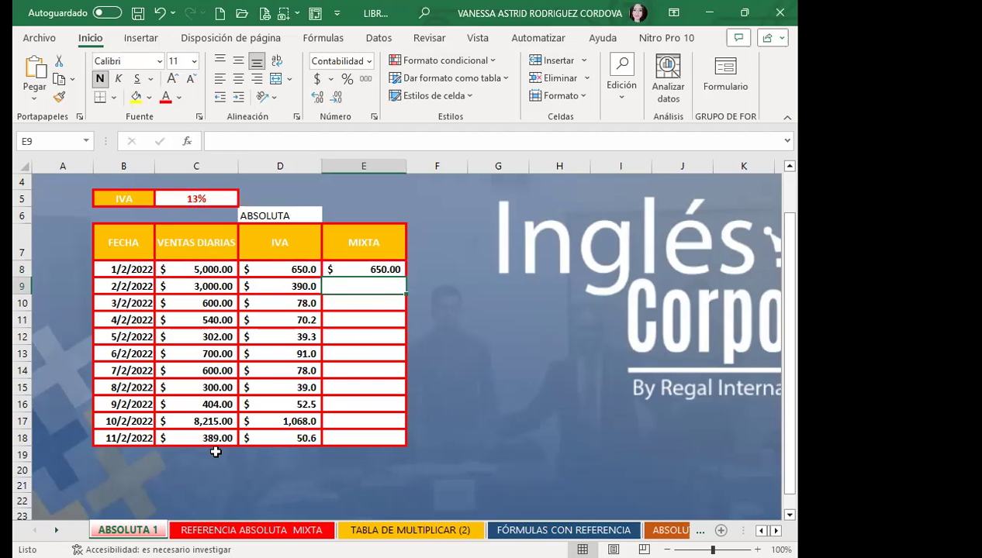
{"action": "left_click", "coordinate": [361, 270]}
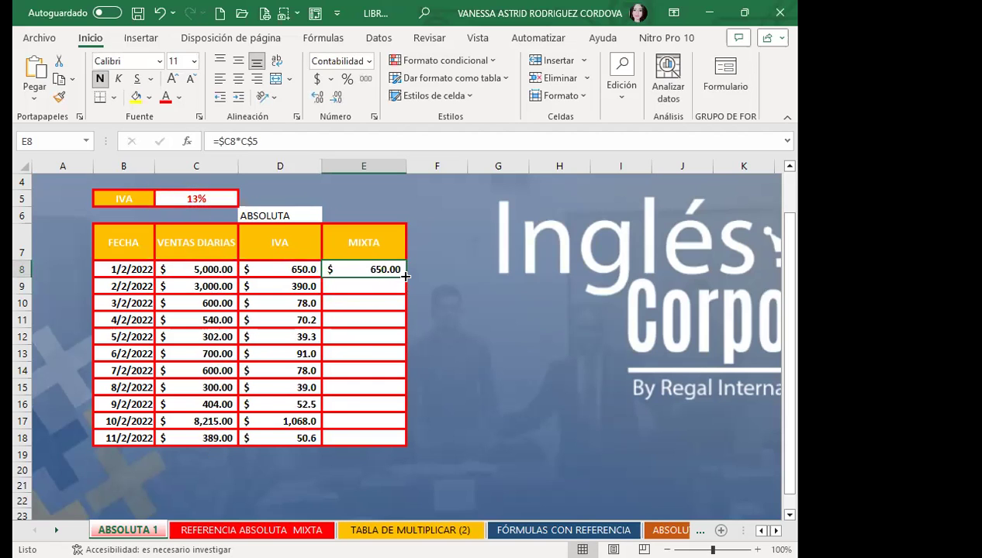
{"action": "left_click_drag", "start_coordinate": [405, 276], "coordinate": [405, 440]}
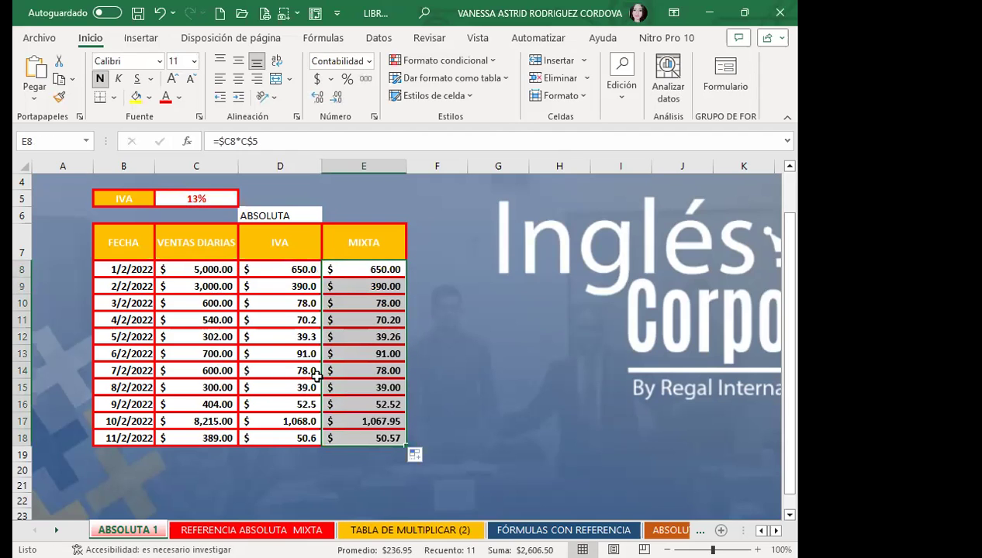
{"action": "left_click", "coordinate": [308, 269]}
{"action": "left_click", "coordinate": [354, 275]}
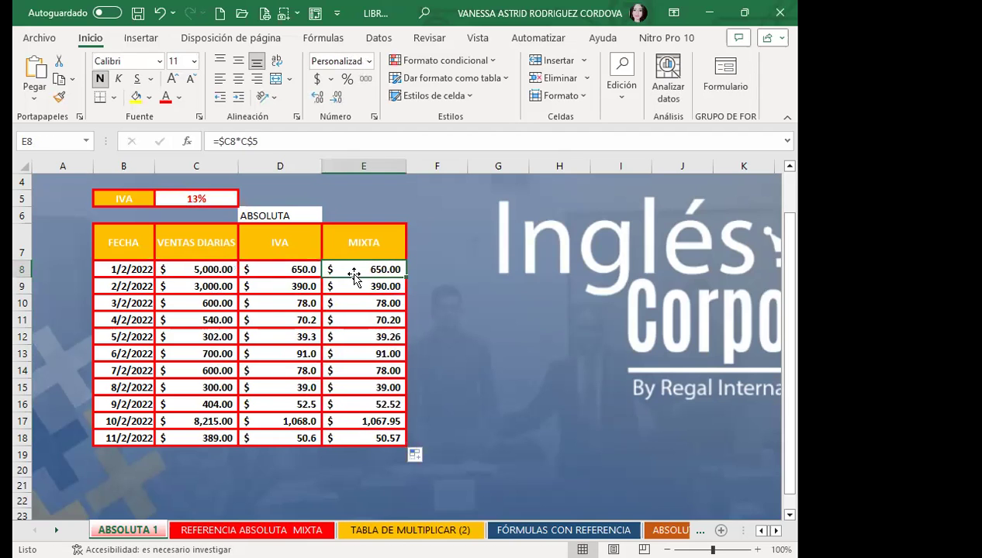
{"action": "left_click", "coordinate": [277, 263]}
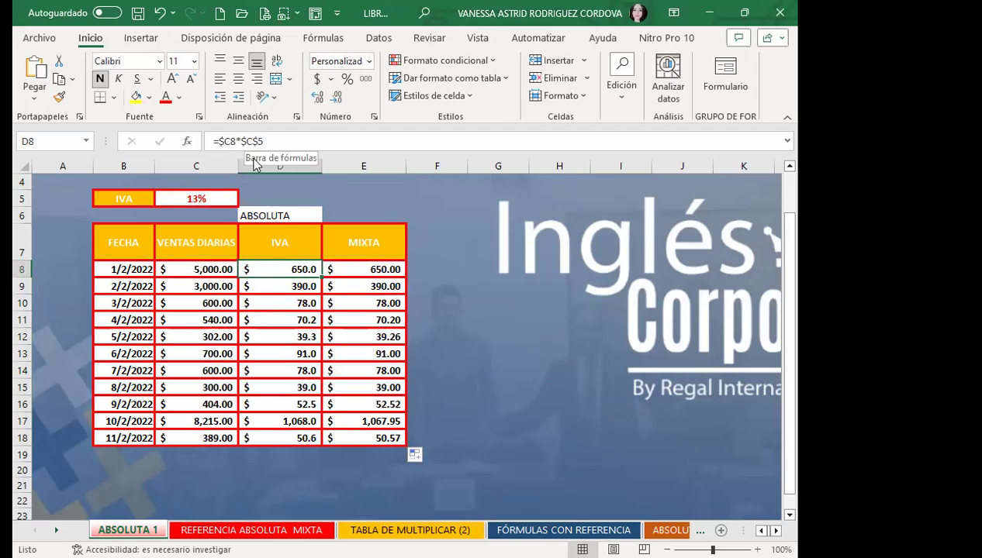
{"action": "left_click", "coordinate": [341, 265]}
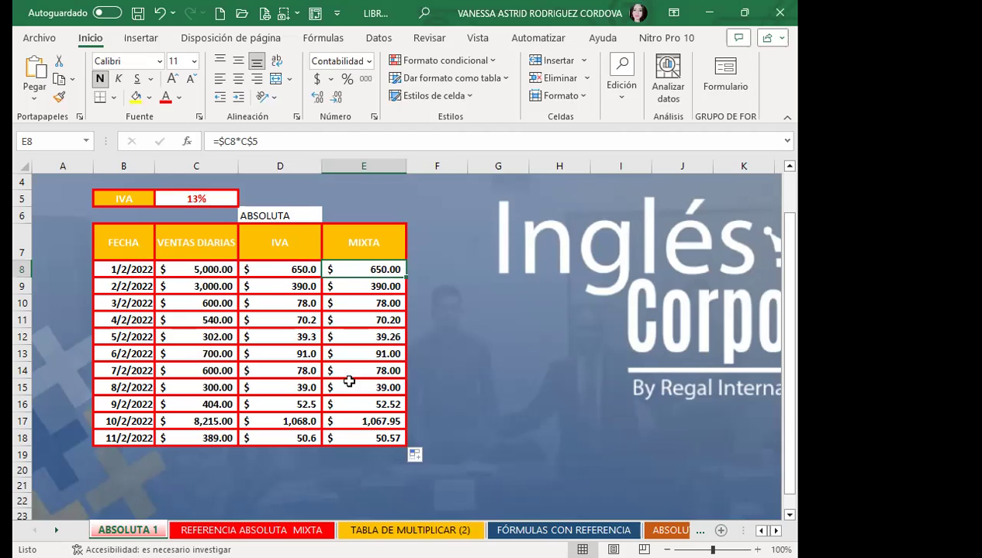
{"action": "left_click", "coordinate": [352, 436]}
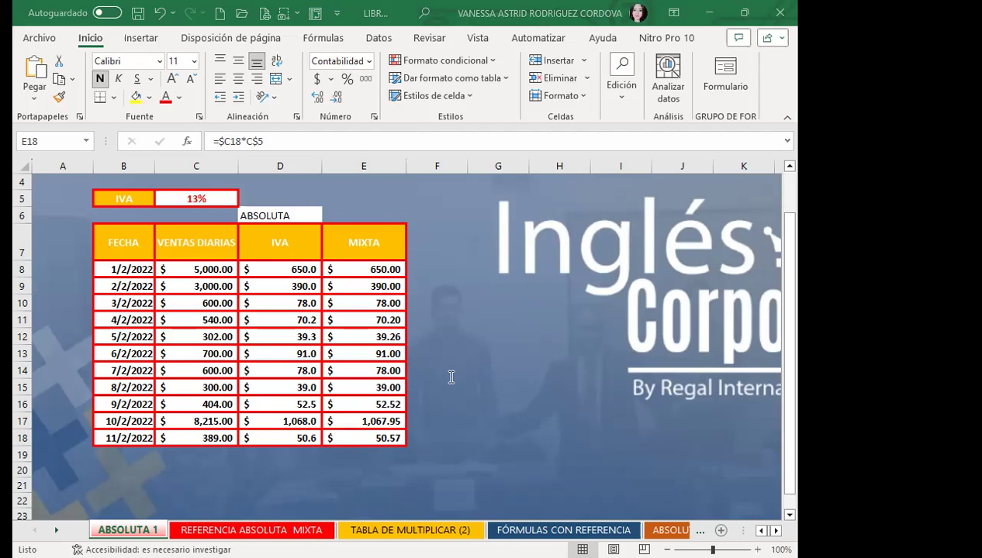
{"action": "left_click", "coordinate": [352, 263]}
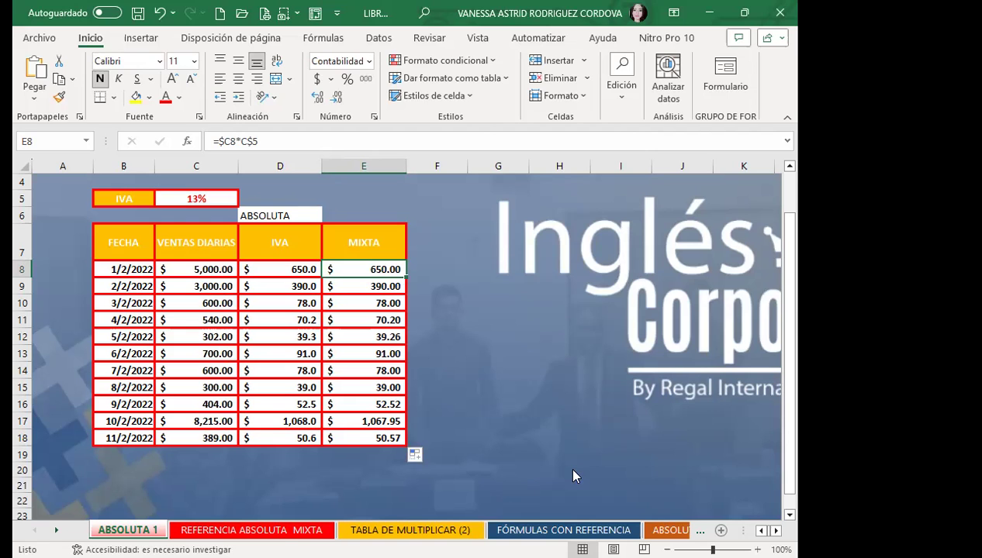
- On the REFERENCIA ABSOLUTA MIXTA sheet, change the D7 header from 30% to 'R 30%'
{"action": "left_click", "coordinate": [281, 531]}
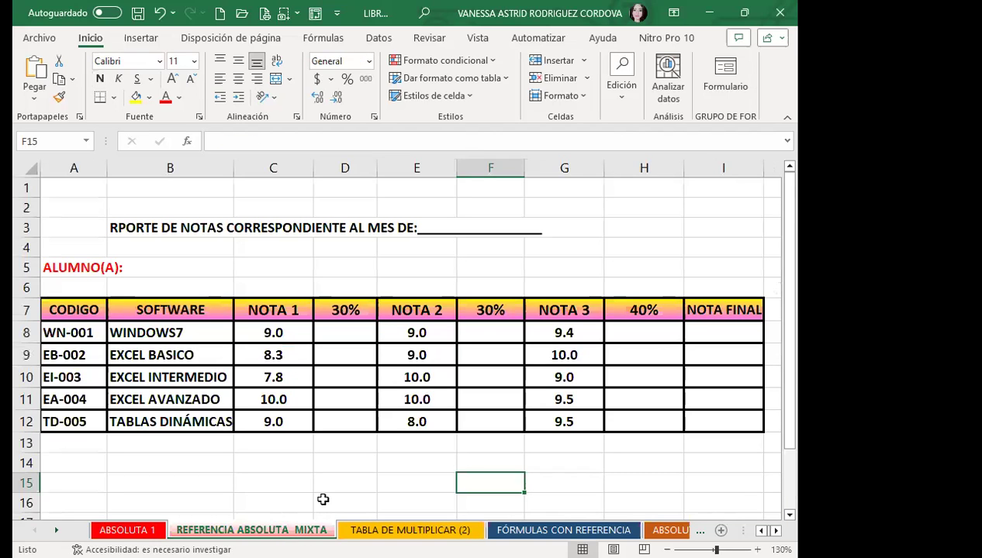
{"action": "left_click", "coordinate": [331, 341]}
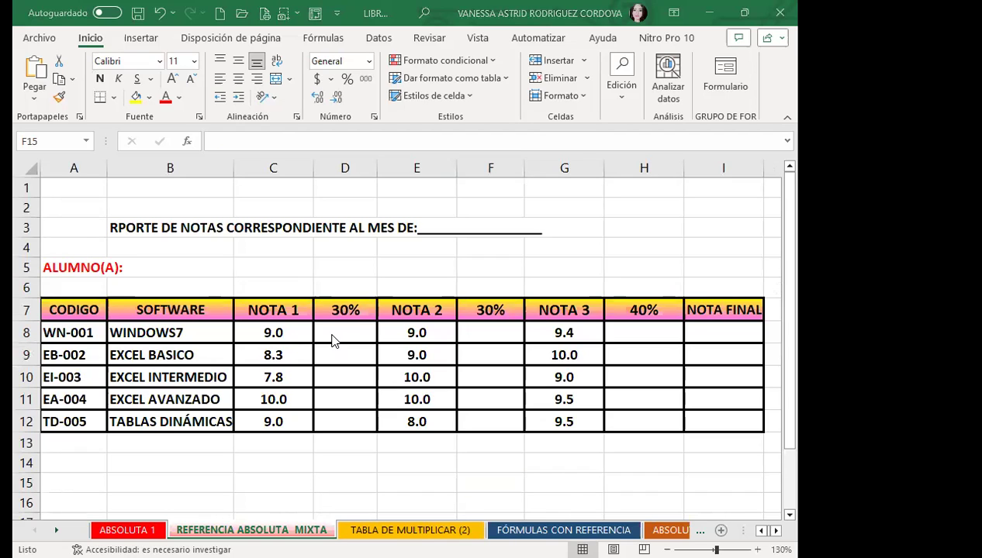
{"action": "left_click", "coordinate": [336, 331]}
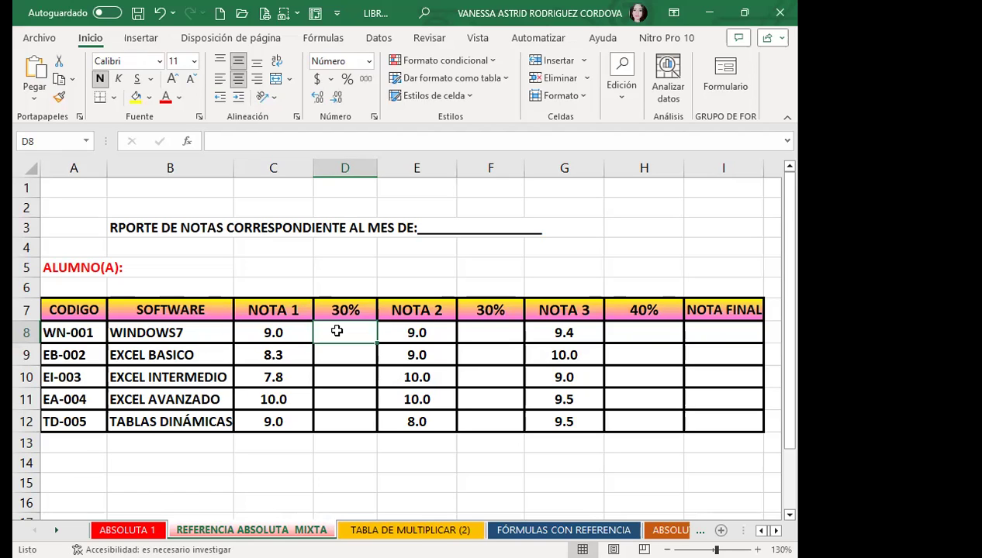
{"action": "double_click", "coordinate": [340, 309]}
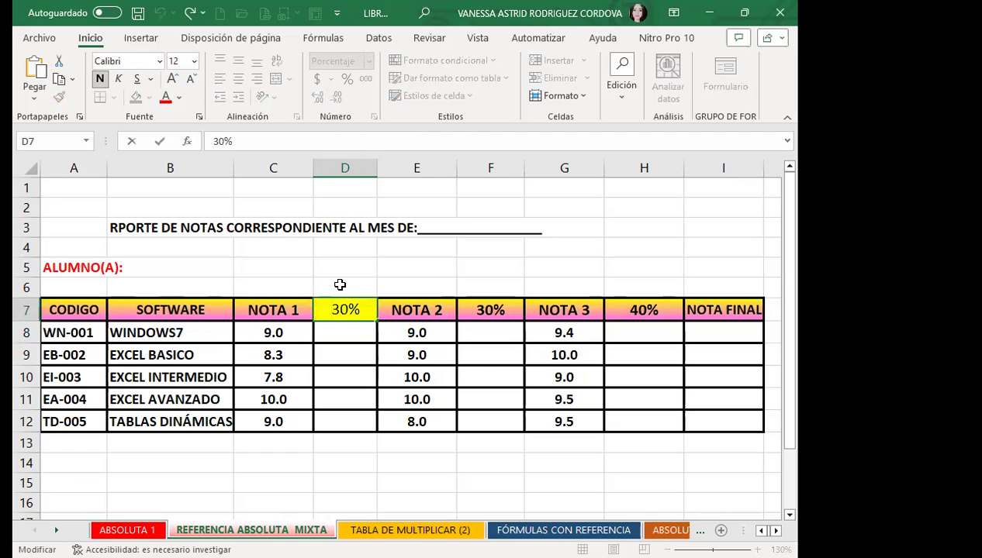
{"action": "type", "text": "R"}
{"action": "key", "text": "Return"}
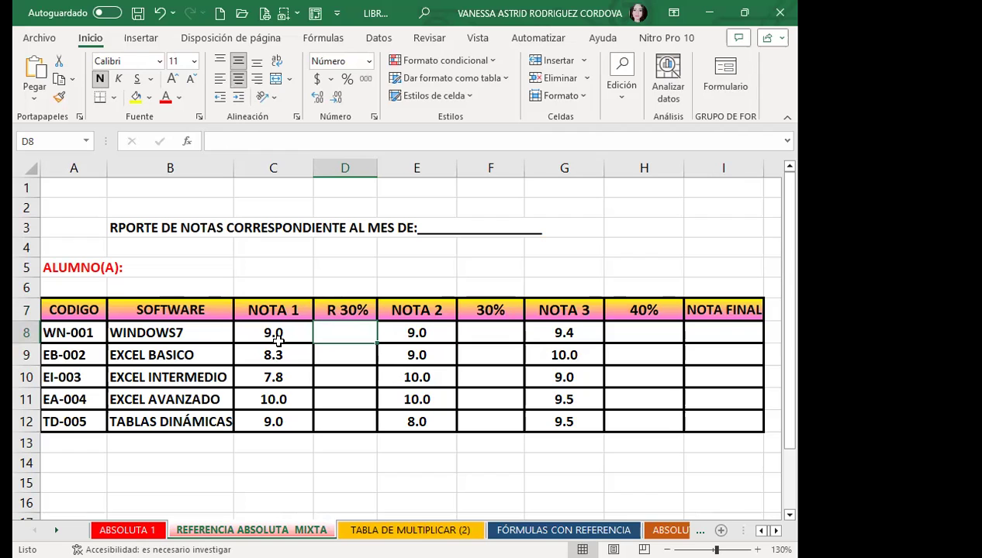
- Try =C8*D7 in D8, then delete the formula after it returns #¡VALOR!
{"action": "type", "text": "="}
{"action": "left_click", "coordinate": [277, 326]}
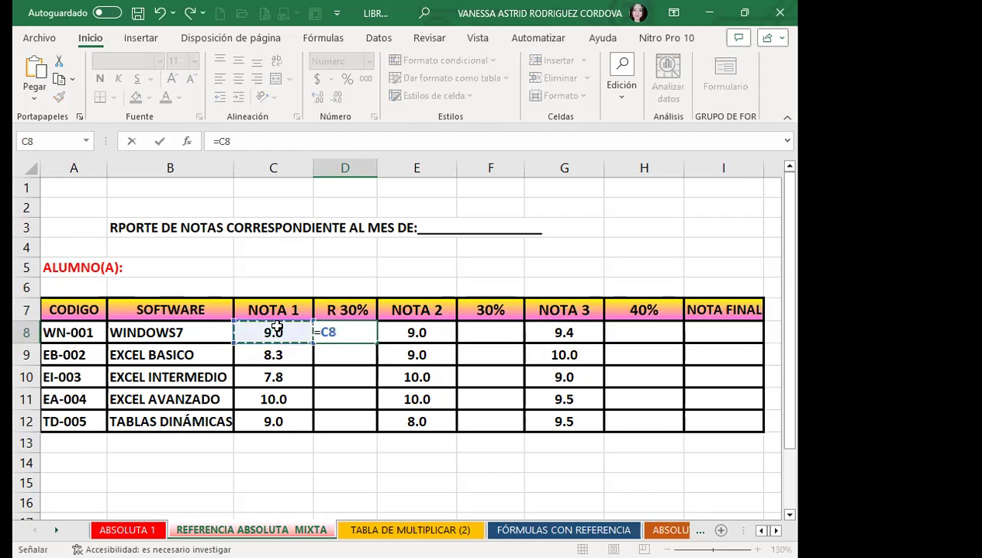
{"action": "type", "text": "*"}
{"action": "left_click", "coordinate": [343, 305]}
{"action": "key", "text": "Return"}
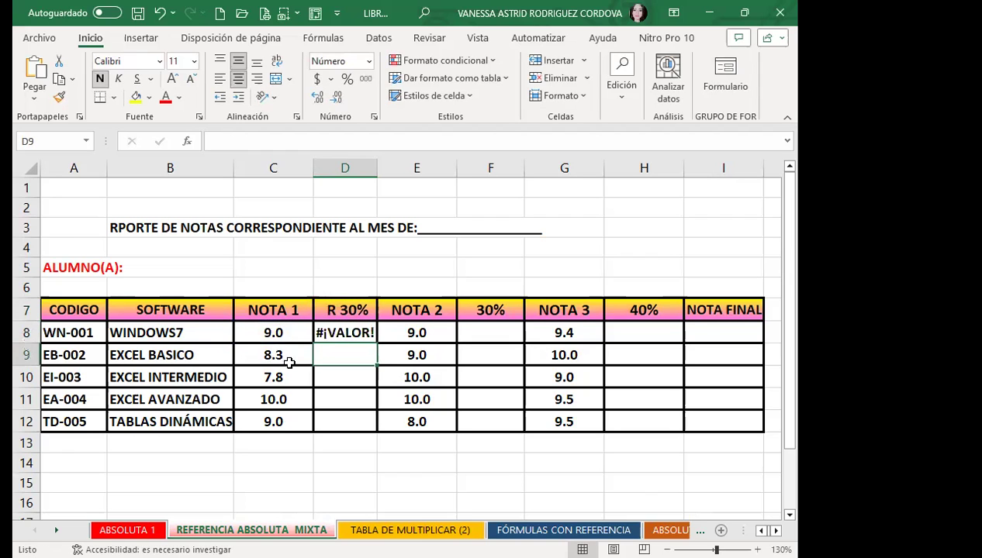
{"action": "left_click", "coordinate": [345, 331]}
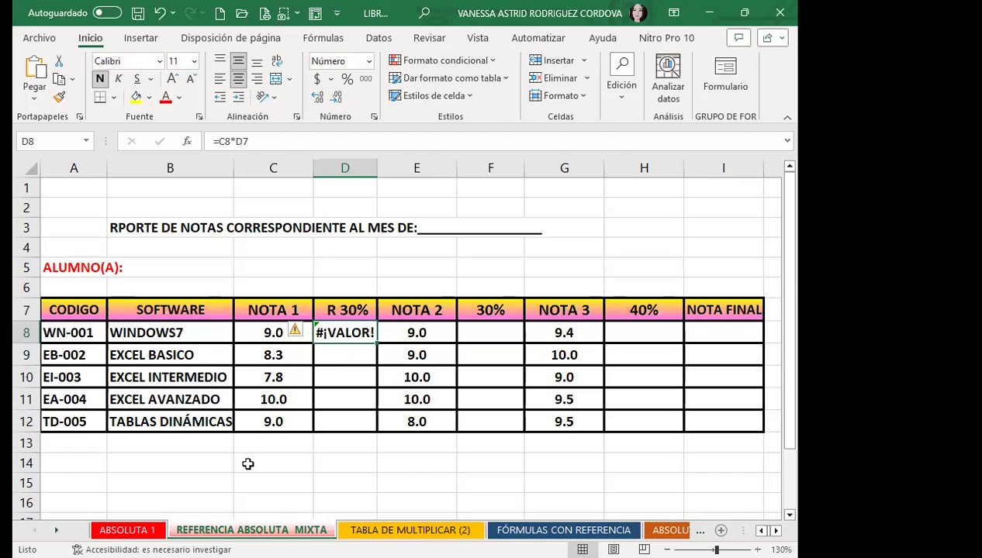
{"action": "key", "text": "Delete"}
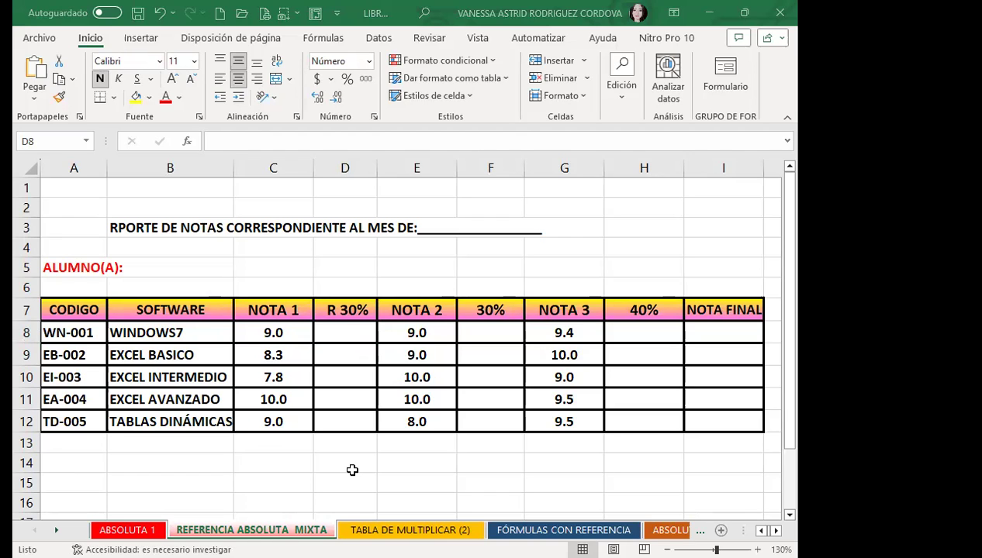
{"action": "left_click", "coordinate": [343, 330]}
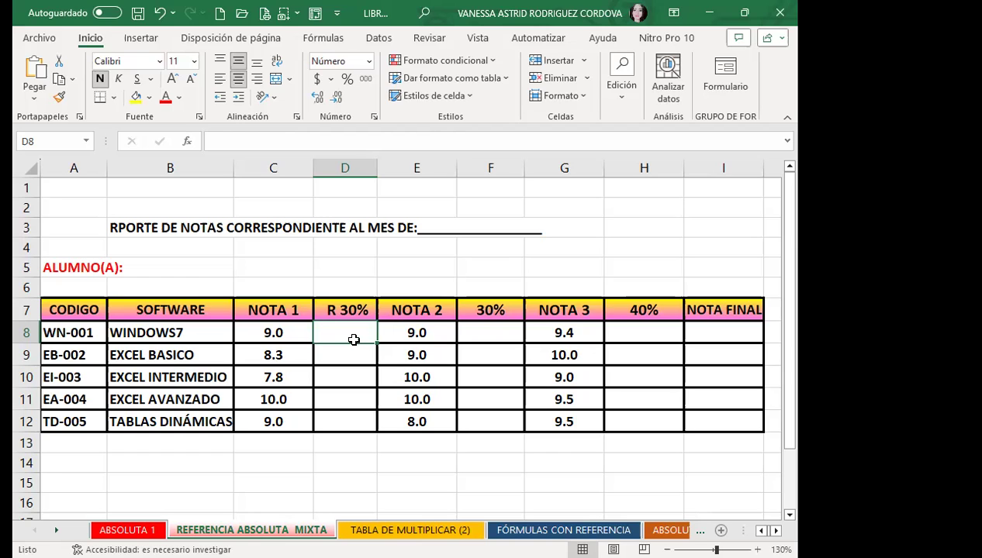
- Enter =C8*30% in D8 and fill it down to D12
{"action": "type", "text": "="}
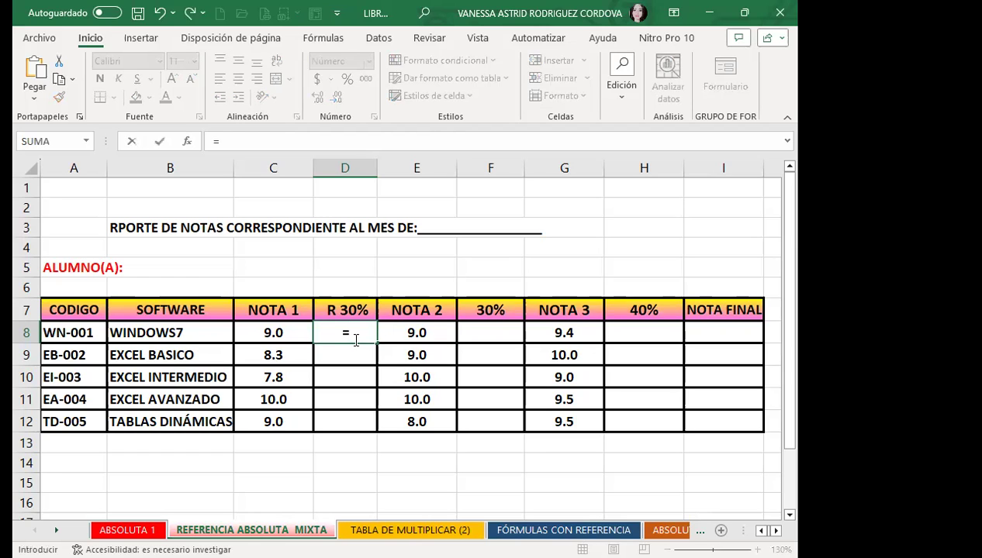
{"action": "left_click", "coordinate": [268, 333]}
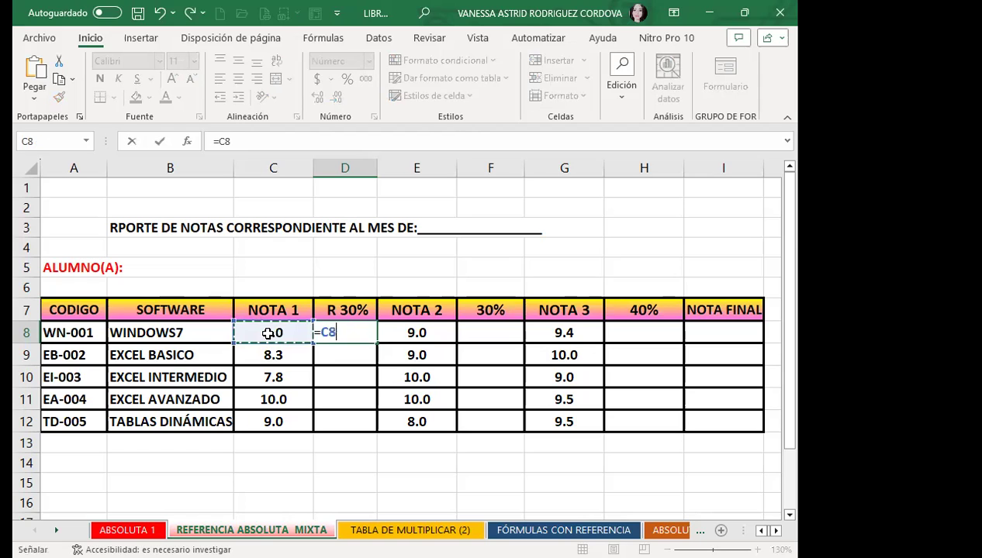
{"action": "type", "text": "*"}
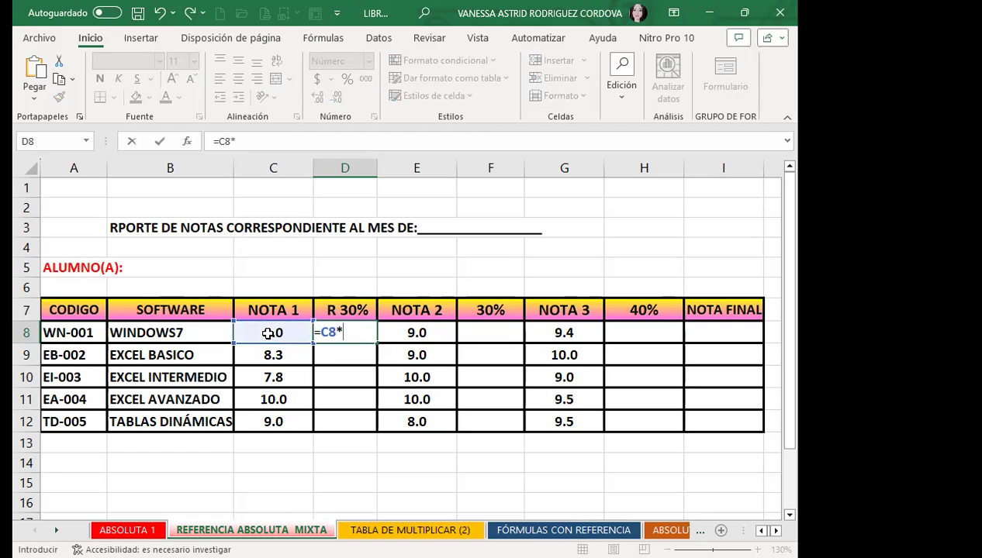
{"action": "type", "text": "30%"}
{"action": "key", "text": "Return"}
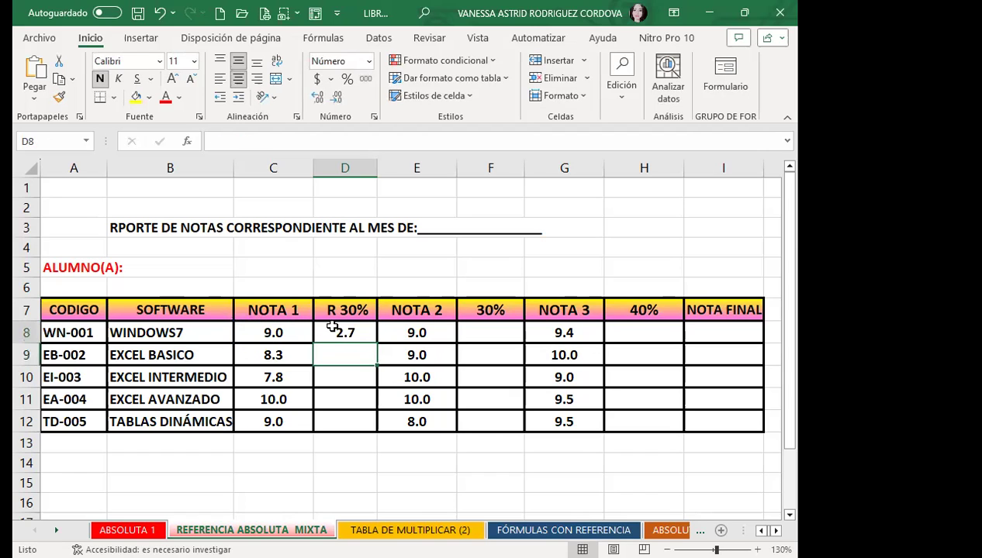
{"action": "left_click", "coordinate": [333, 330]}
{"action": "left_click_drag", "start_coordinate": [377, 343], "coordinate": [375, 433]}
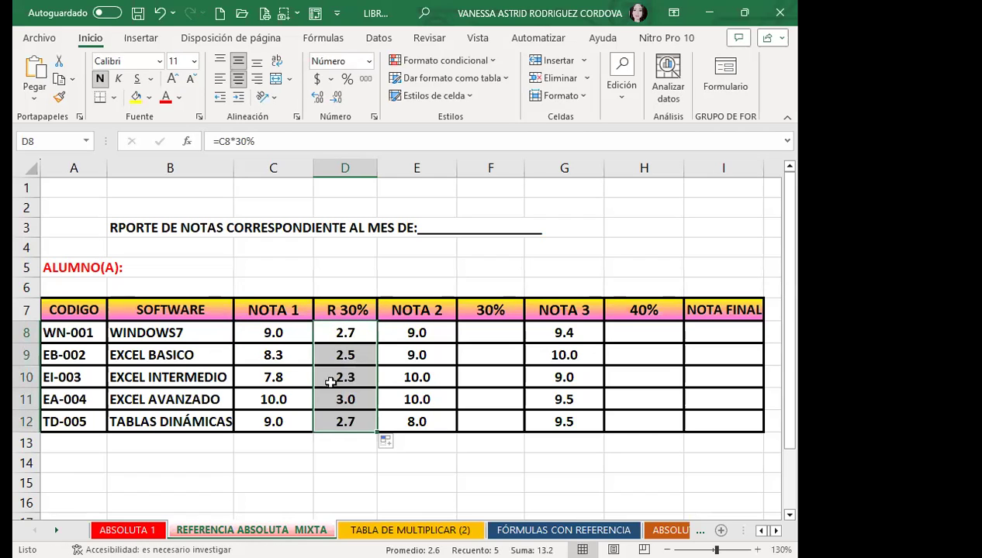
- Review the D8 formula against the NOTA 1 grades and the R 30% header
{"action": "left_click", "coordinate": [345, 335]}
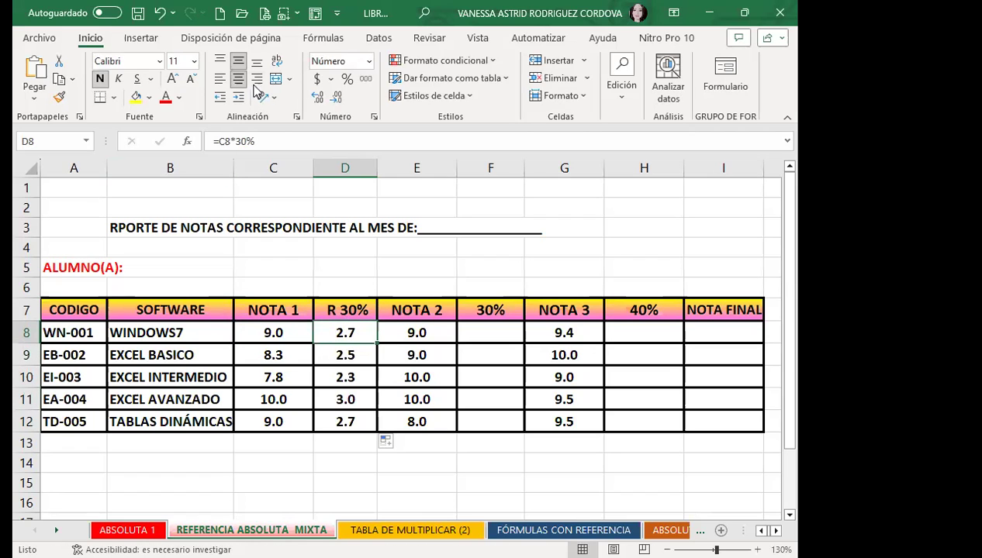
{"action": "left_click", "coordinate": [290, 335]}
{"action": "left_click", "coordinate": [283, 362]}
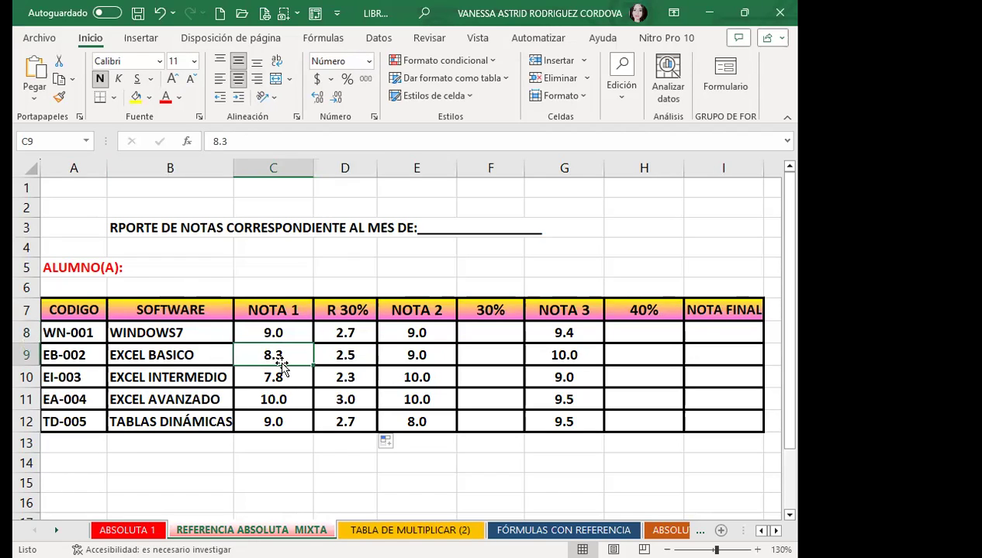
{"action": "left_click", "coordinate": [324, 325]}
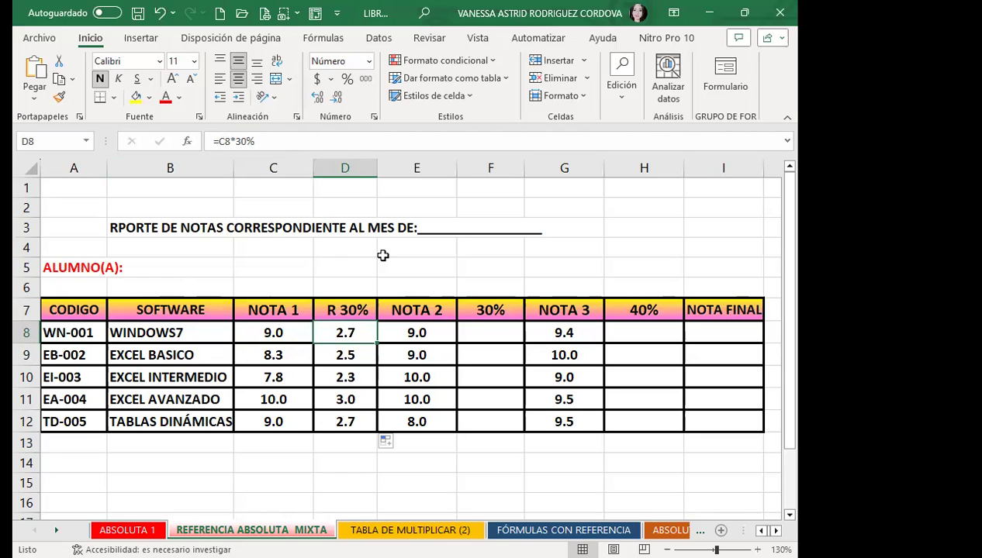
{"action": "left_click", "coordinate": [477, 324]}
{"action": "left_click", "coordinate": [339, 309]}
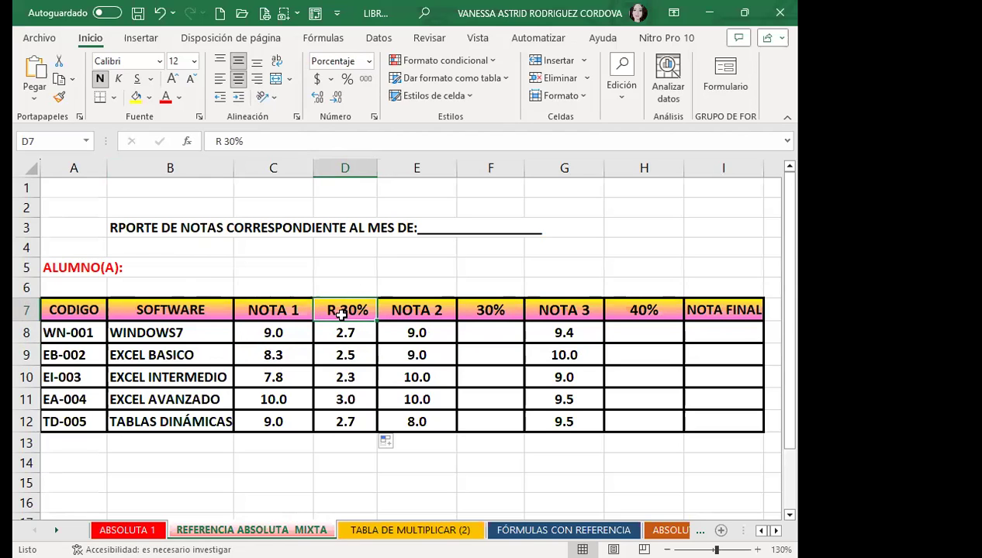
{"action": "left_click", "coordinate": [352, 333]}
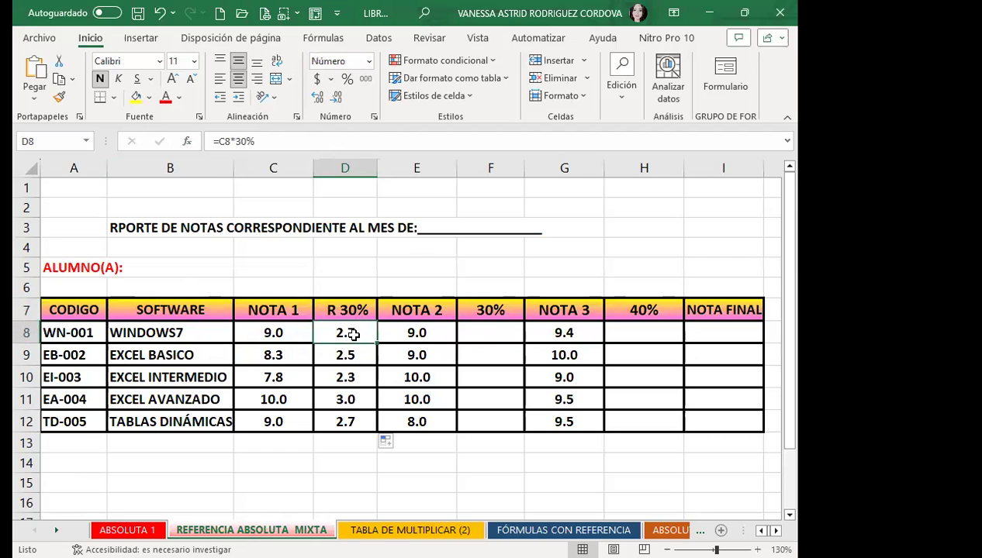
- Enter =E8*30% in F8 and fill it down to F12, giving 2.7 to 2.4
{"action": "left_click", "coordinate": [487, 331]}
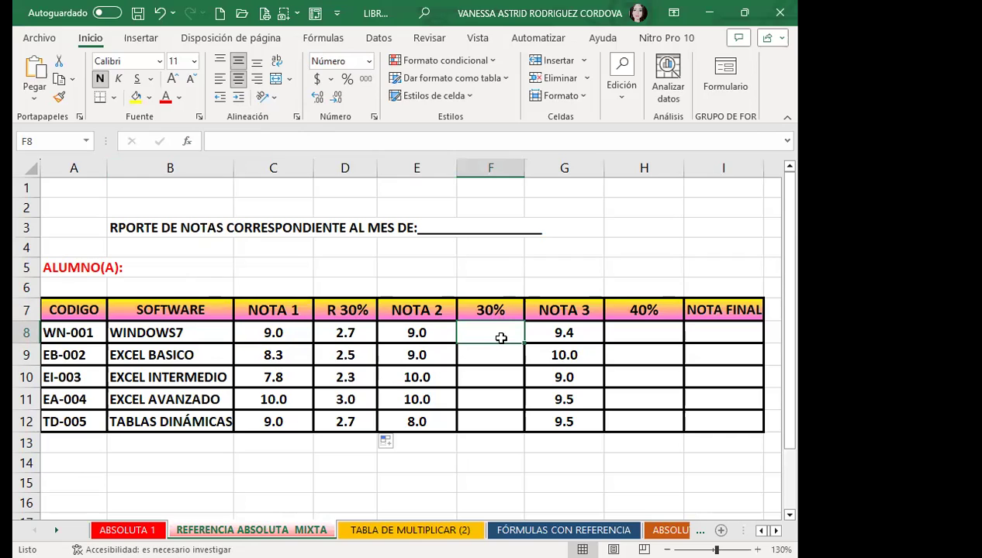
{"action": "type", "text": "="}
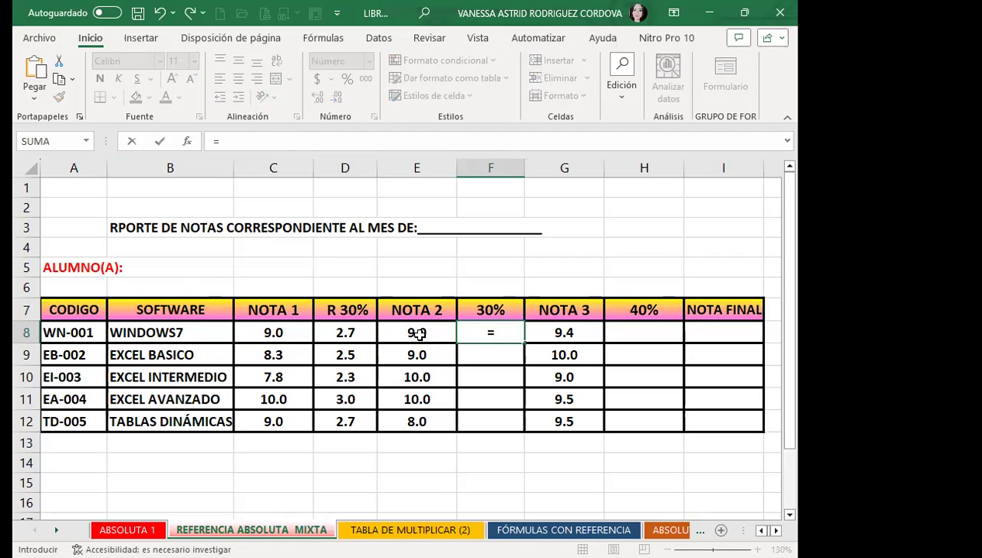
{"action": "left_click", "coordinate": [415, 332]}
{"action": "type", "text": "*"}
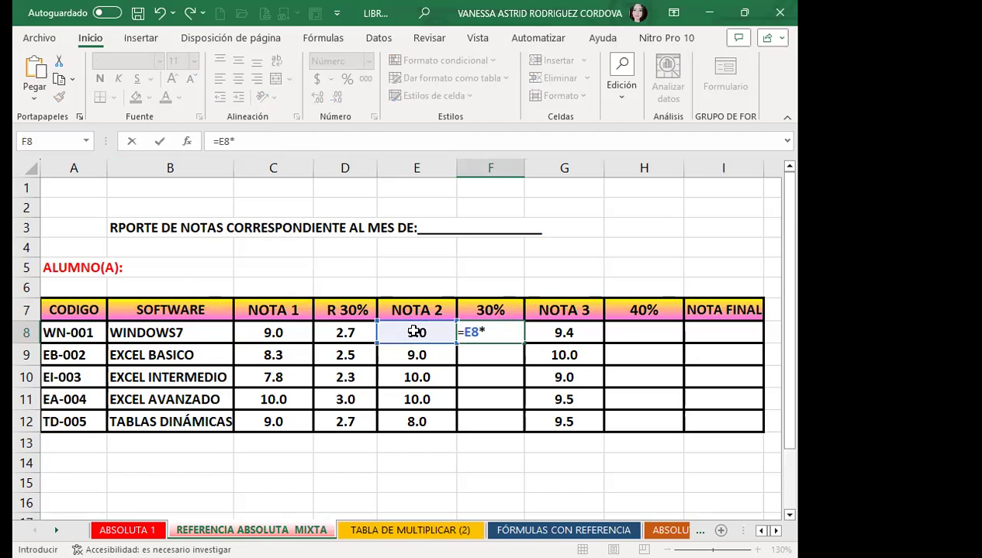
{"action": "type", "text": "30%"}
{"action": "key", "text": "Return"}
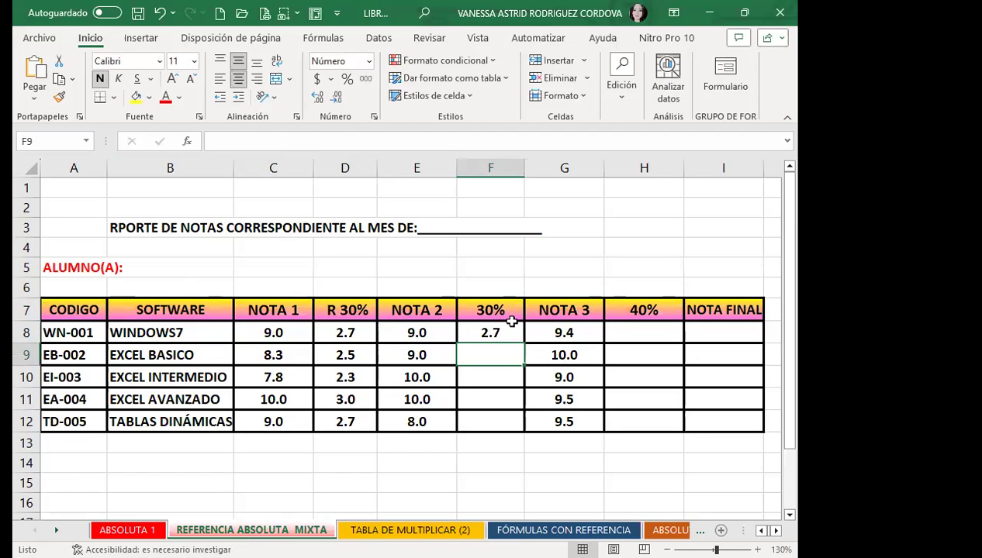
{"action": "left_click", "coordinate": [509, 337]}
{"action": "left_click_drag", "start_coordinate": [522, 342], "coordinate": [514, 434]}
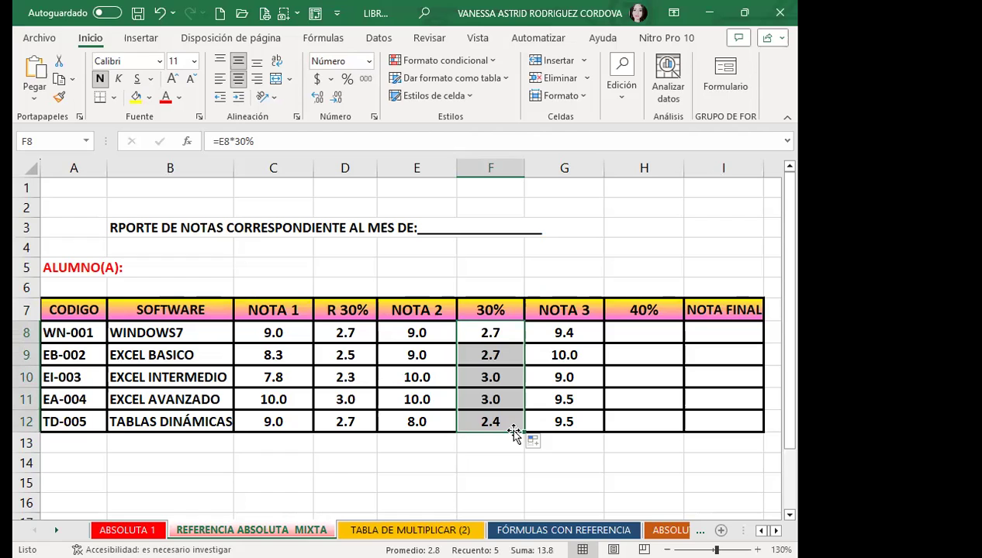
- Enter =G8*$H$7 in H8 and fill it down to H12, giving 3.8 to 3.8
{"action": "left_click", "coordinate": [644, 333]}
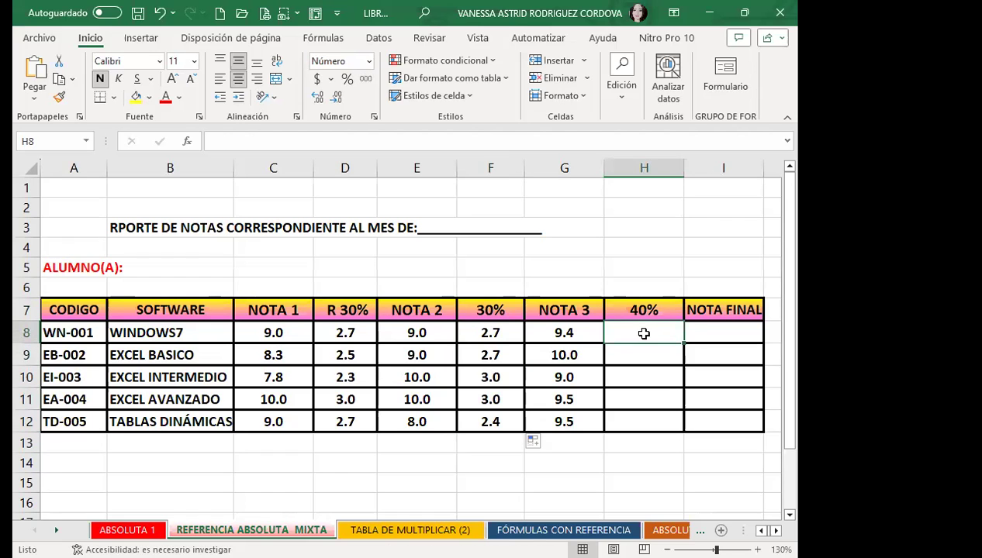
{"action": "type", "text": "="}
{"action": "left_click", "coordinate": [558, 334]}
{"action": "type", "text": "*"}
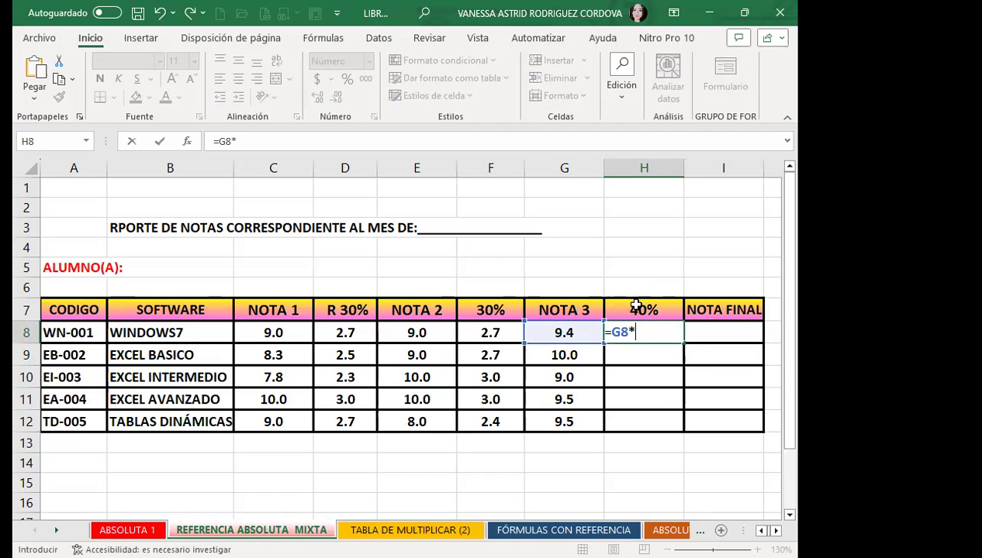
{"action": "left_click", "coordinate": [635, 306]}
{"action": "key", "text": "F4"}
{"action": "key", "text": "Return"}
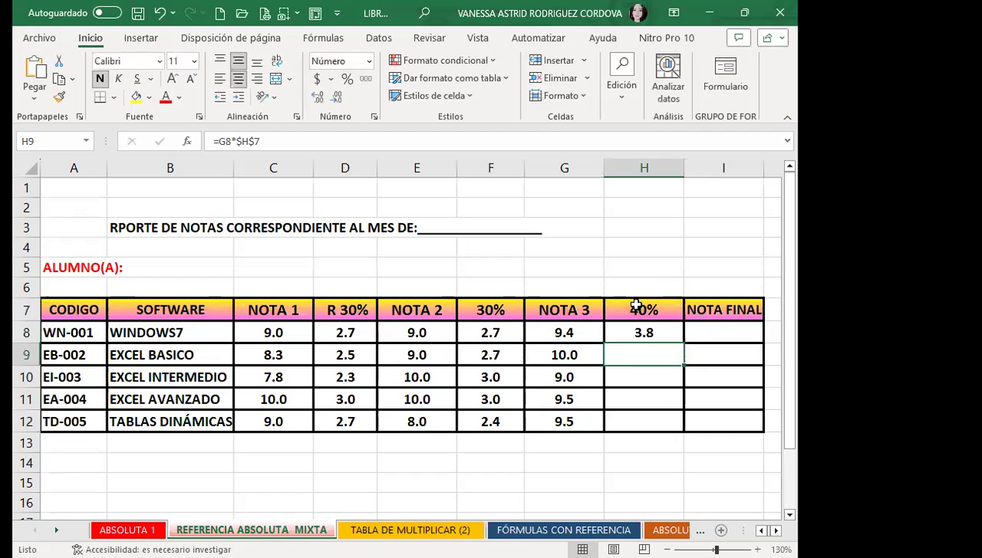
{"action": "left_click", "coordinate": [668, 340]}
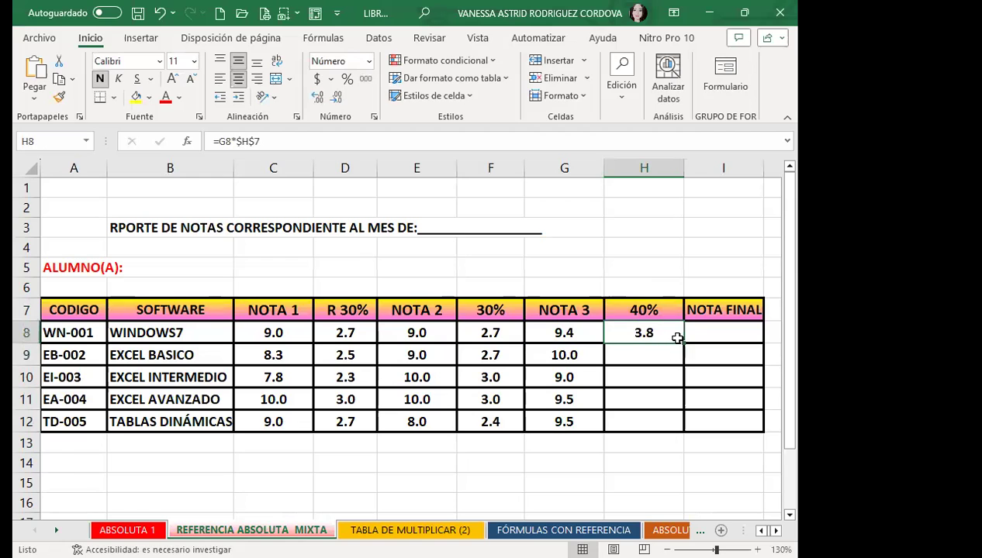
{"action": "left_click_drag", "start_coordinate": [682, 342], "coordinate": [675, 427]}
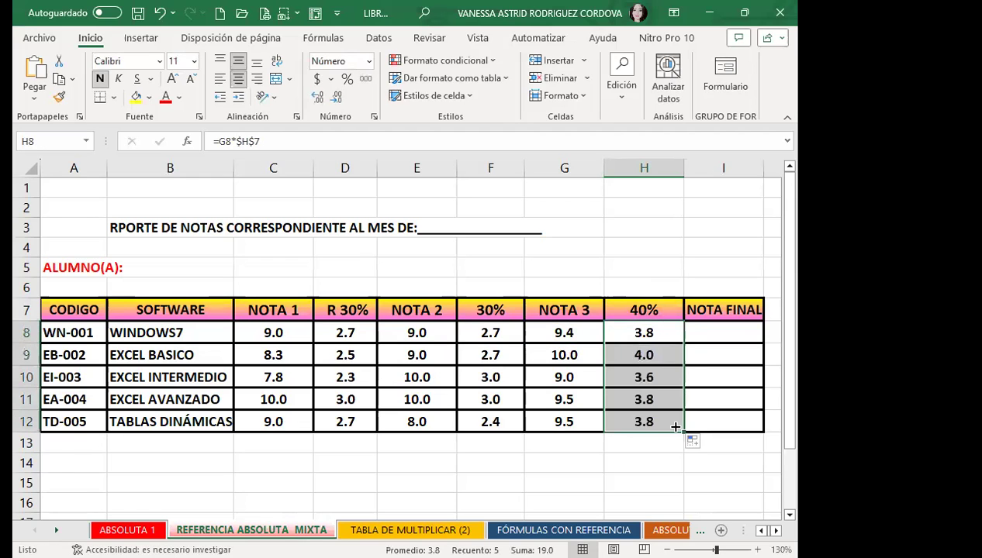
- Compare the D8, F8 and H8 results with the NOTA 2 and NOTA 3 grades
{"action": "left_click", "coordinate": [419, 334]}
{"action": "left_click", "coordinate": [326, 333]}
{"action": "left_click", "coordinate": [435, 332]}
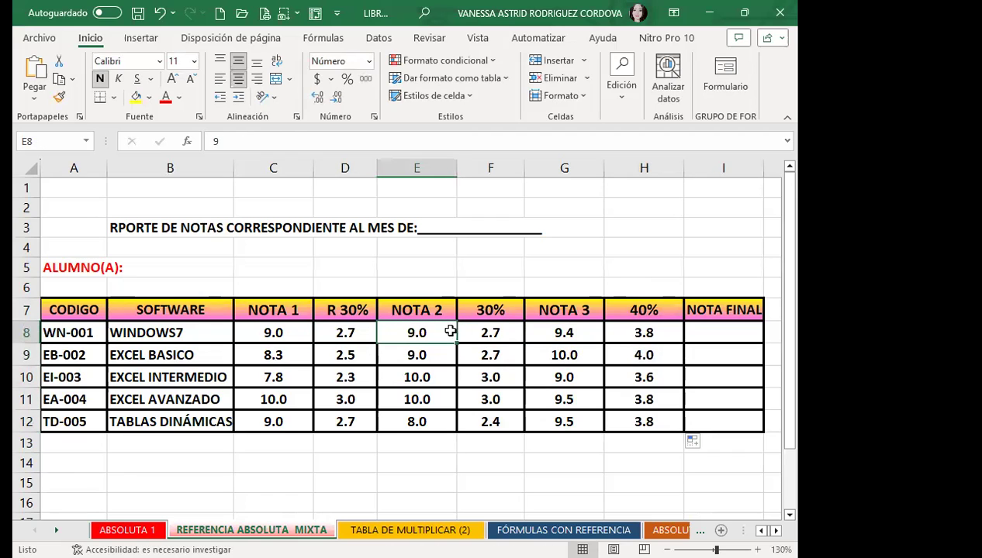
{"action": "left_click", "coordinate": [558, 332]}
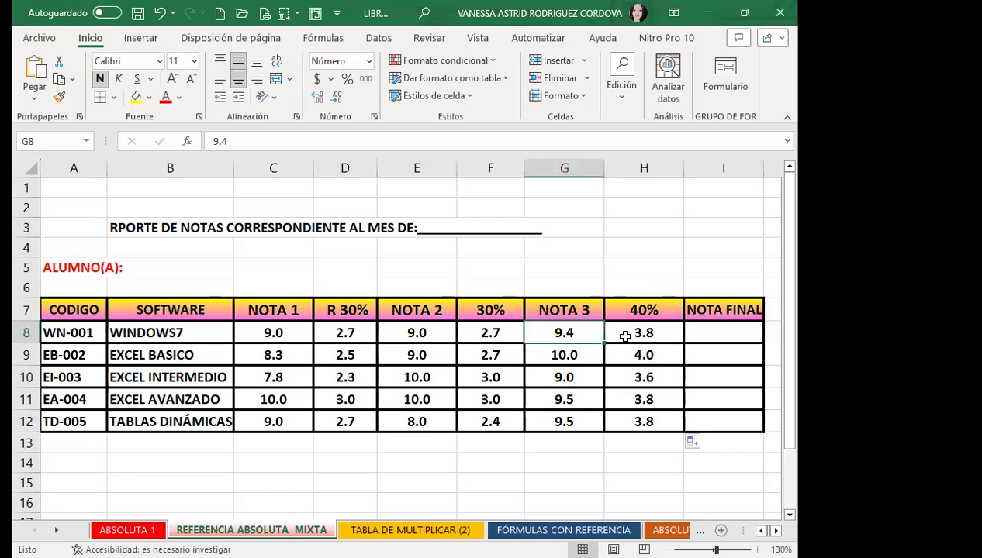
{"action": "left_click", "coordinate": [625, 336]}
{"action": "left_click", "coordinate": [491, 335]}
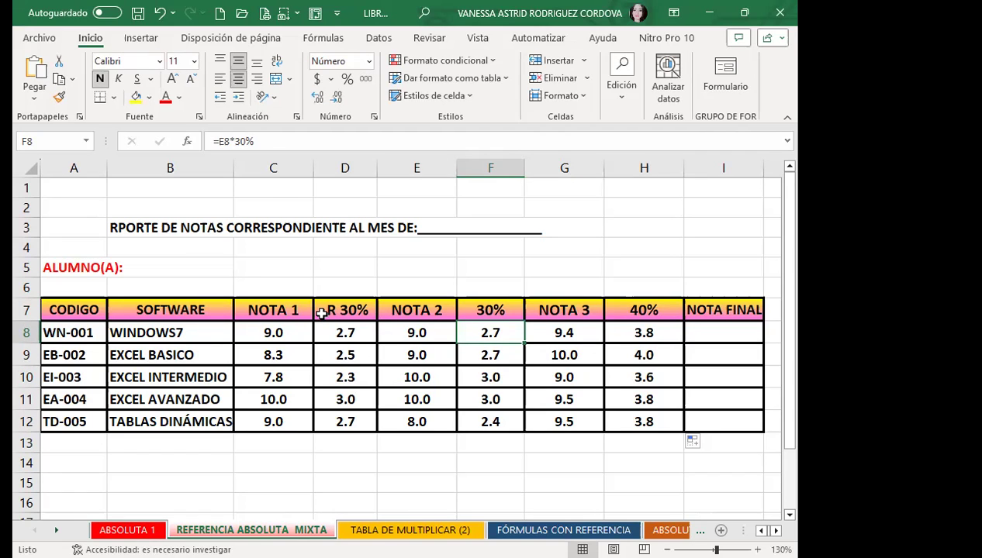
- Change the D7 header to 'R 40%' and check that D8 and D9 still use 30%
{"action": "left_click", "coordinate": [325, 310]}
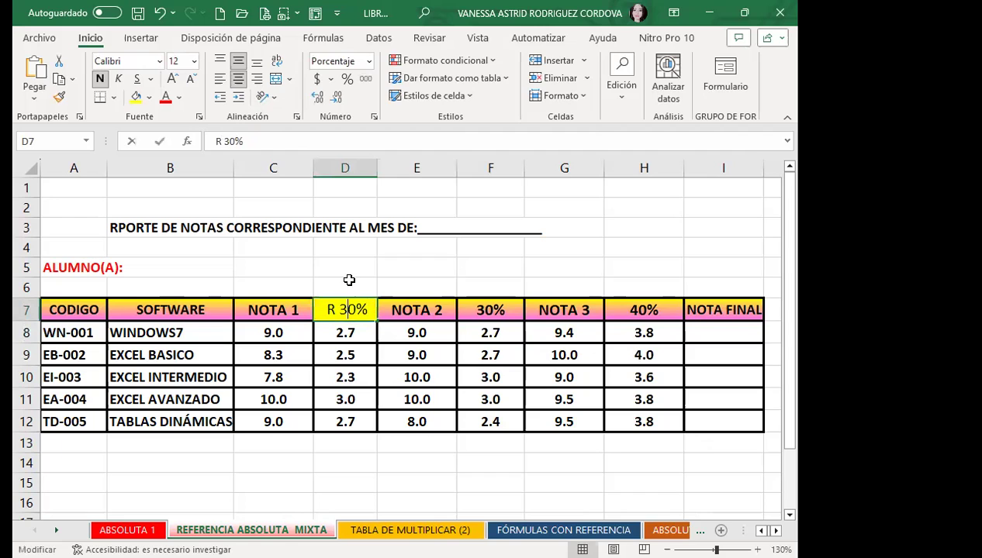
{"action": "double_click", "coordinate": [344, 310]}
{"action": "key", "text": "Delete"}
{"action": "type", "text": "4"}
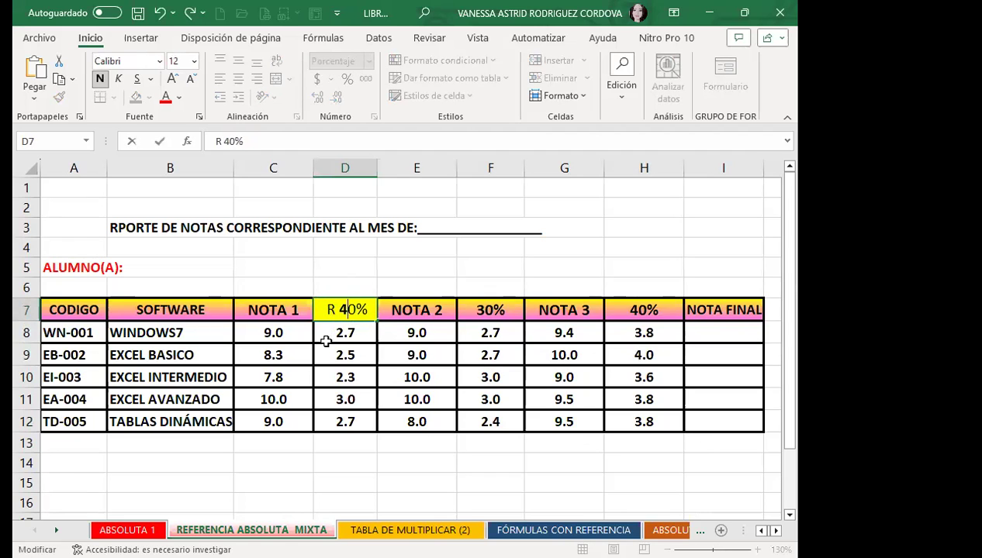
{"action": "key", "text": "Return"}
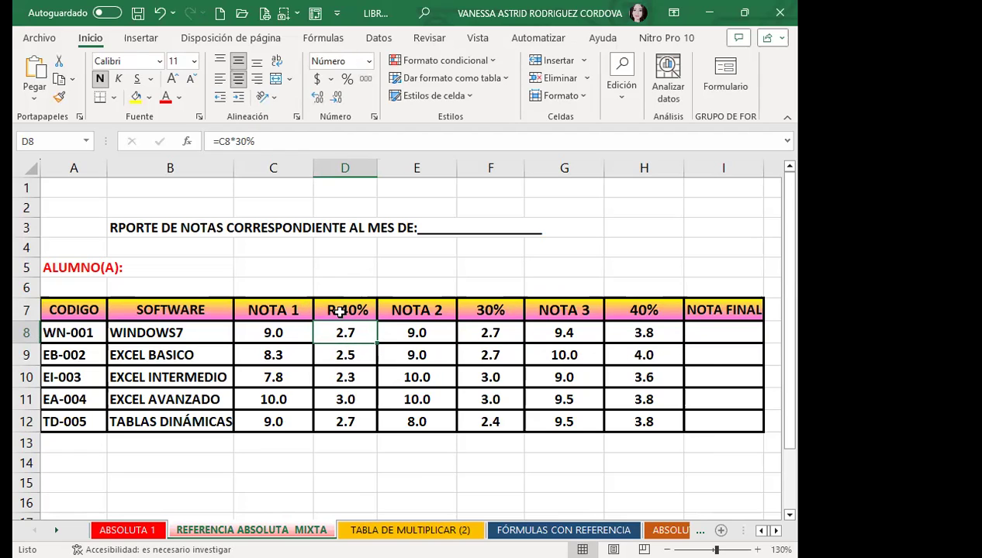
{"action": "left_click", "coordinate": [339, 355]}
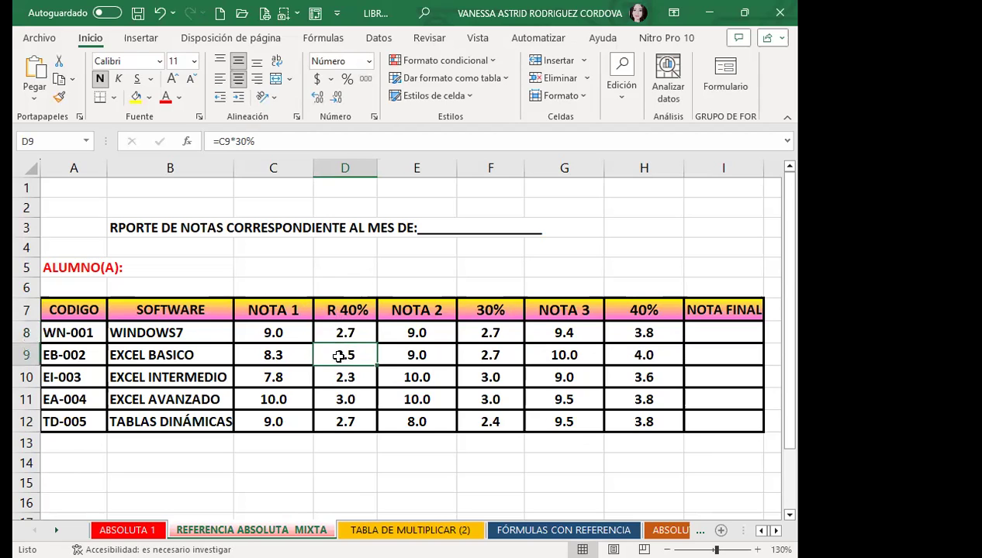
{"action": "left_click", "coordinate": [335, 328]}
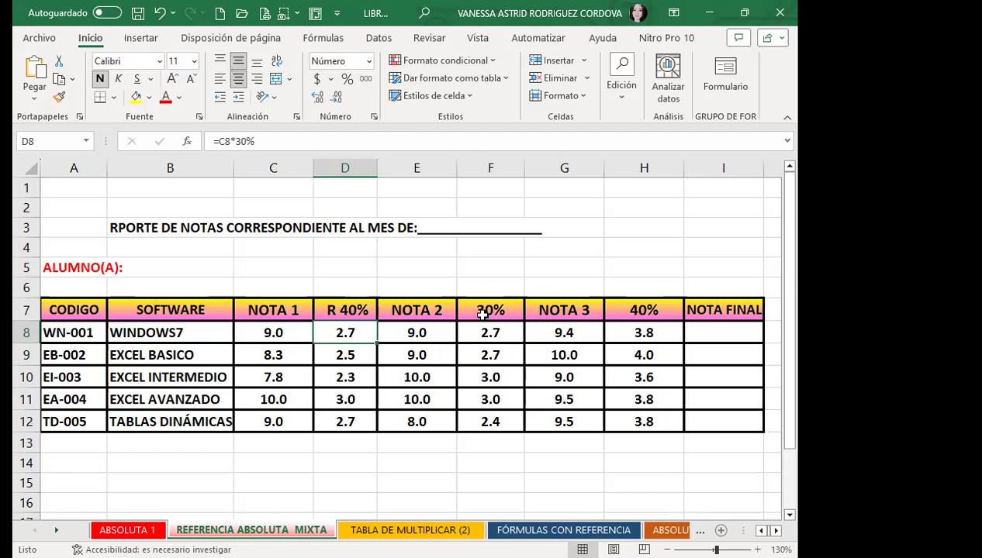
- Change the F7 header from 30% to 40%
{"action": "left_click", "coordinate": [481, 310]}
{"action": "type", "text": "40"}
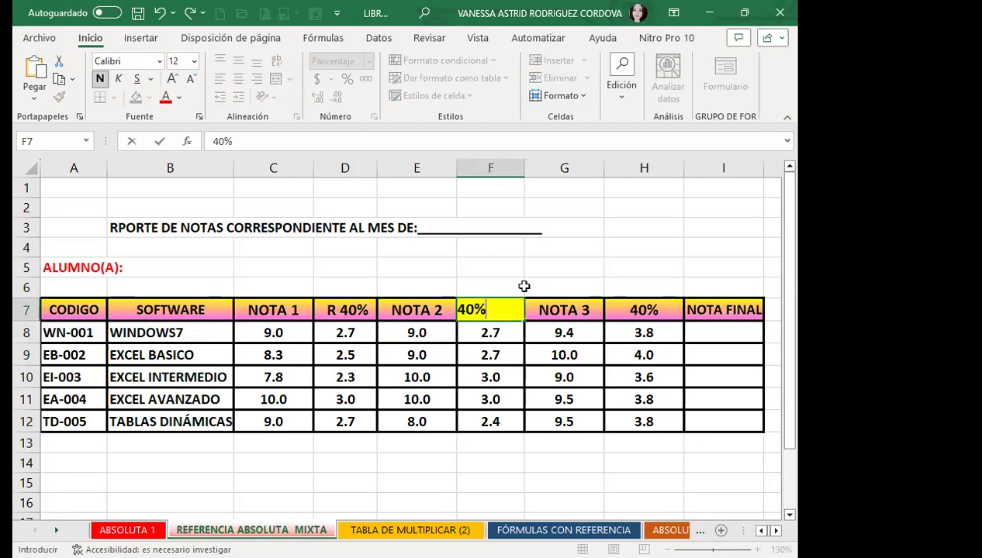
{"action": "key", "text": "Return"}
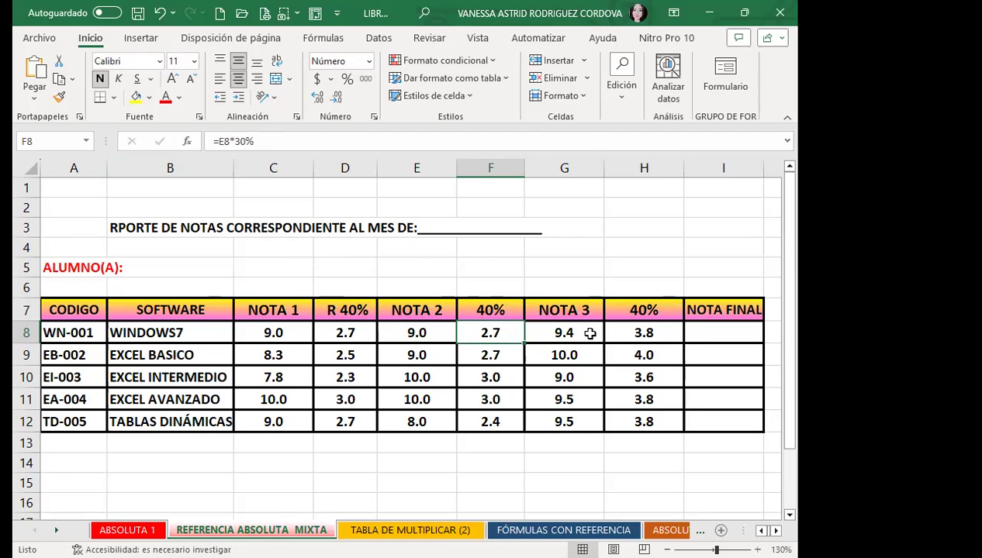
{"action": "left_click", "coordinate": [626, 300]}
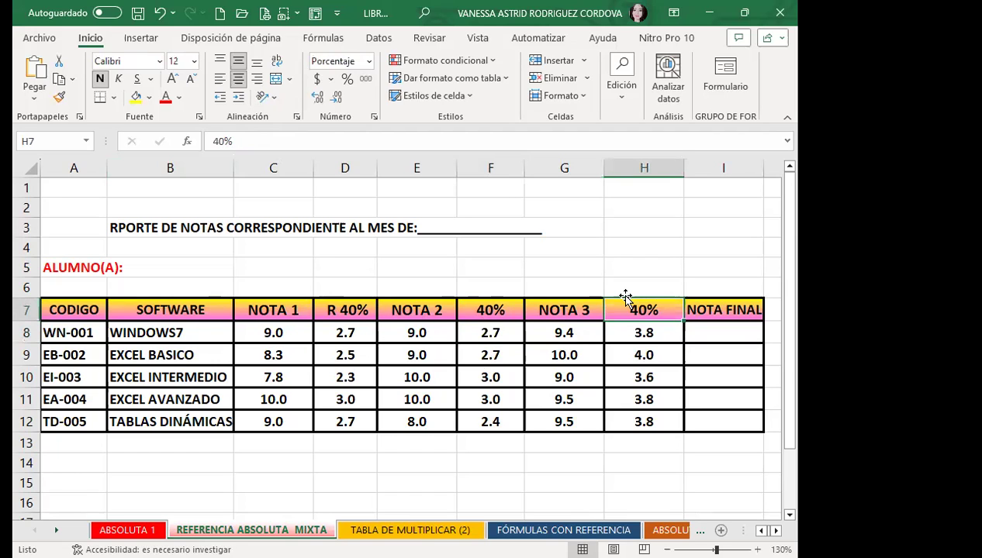
- Set H7 to 20% so H8:H12 recalculate to 1.9, 2.0, 1.8, 1.9, 1.9
{"action": "type", "text": "20%"}
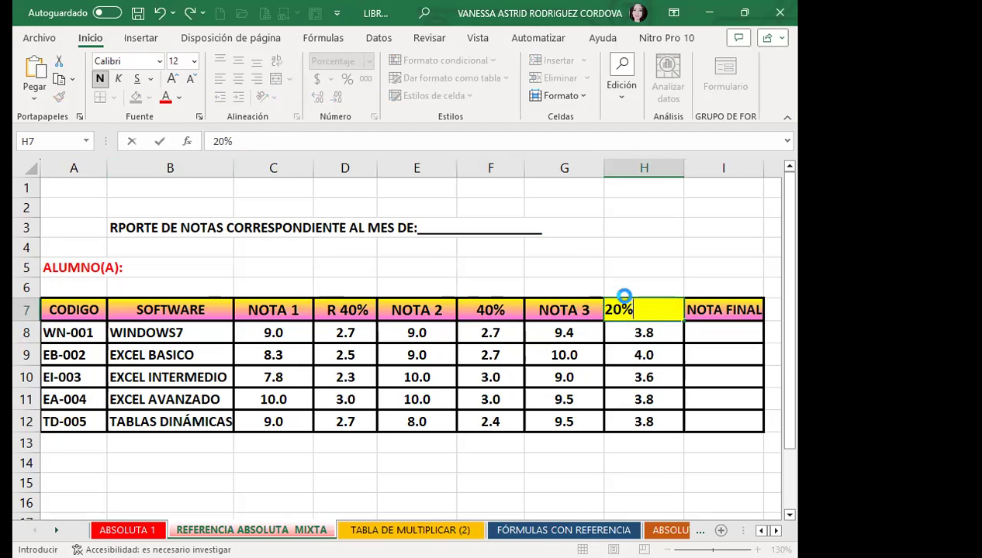
{"action": "key", "text": "Return"}
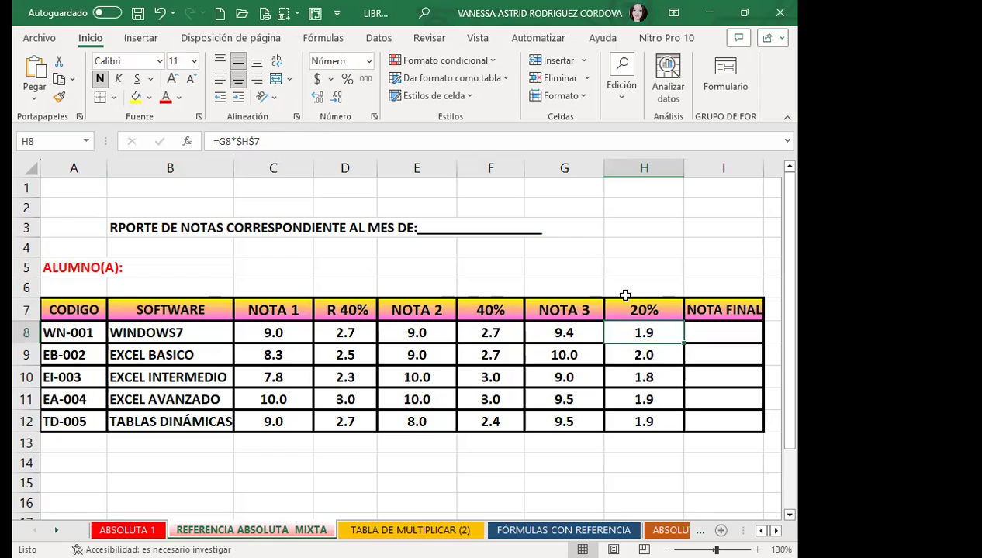
{"action": "left_click", "coordinate": [611, 314]}
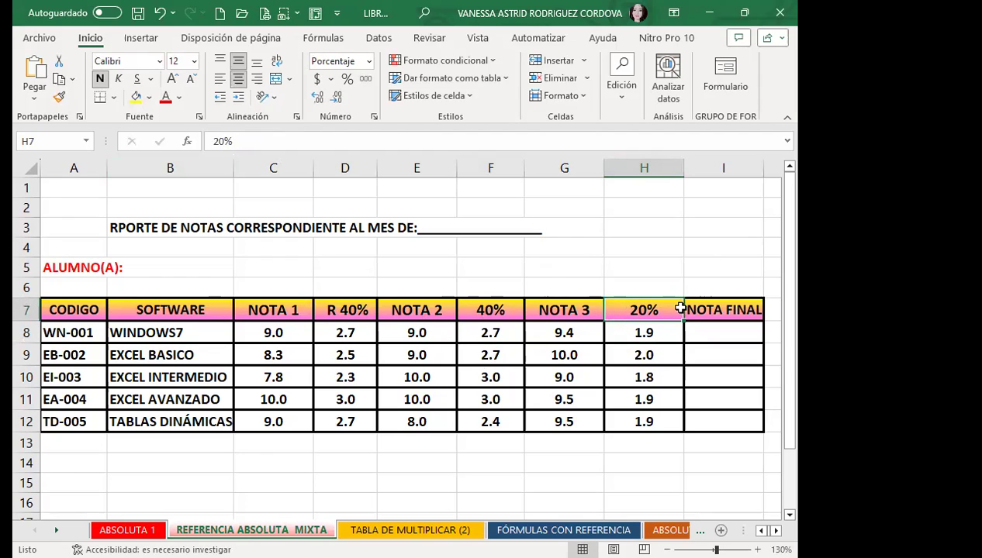
{"action": "left_click", "coordinate": [662, 335]}
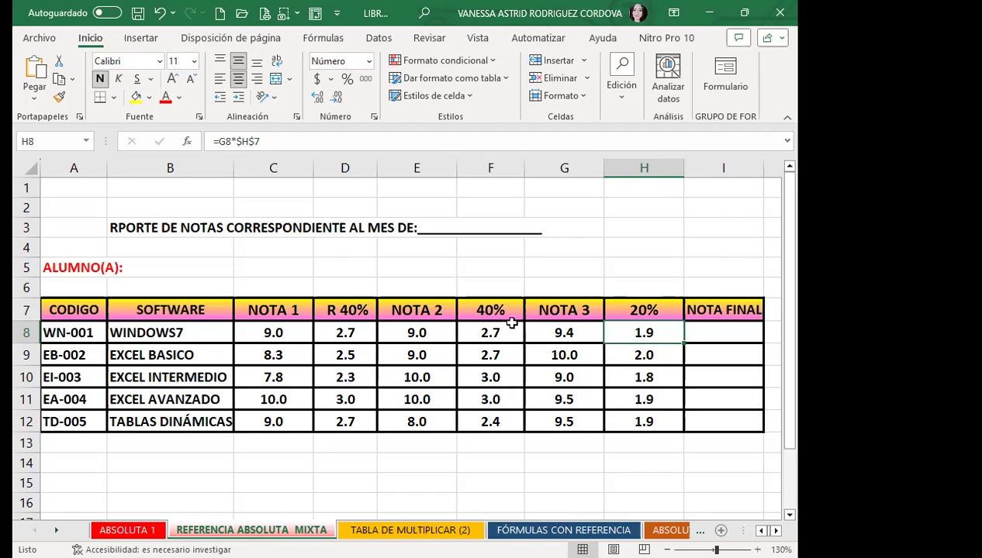
{"action": "left_click", "coordinate": [331, 309]}
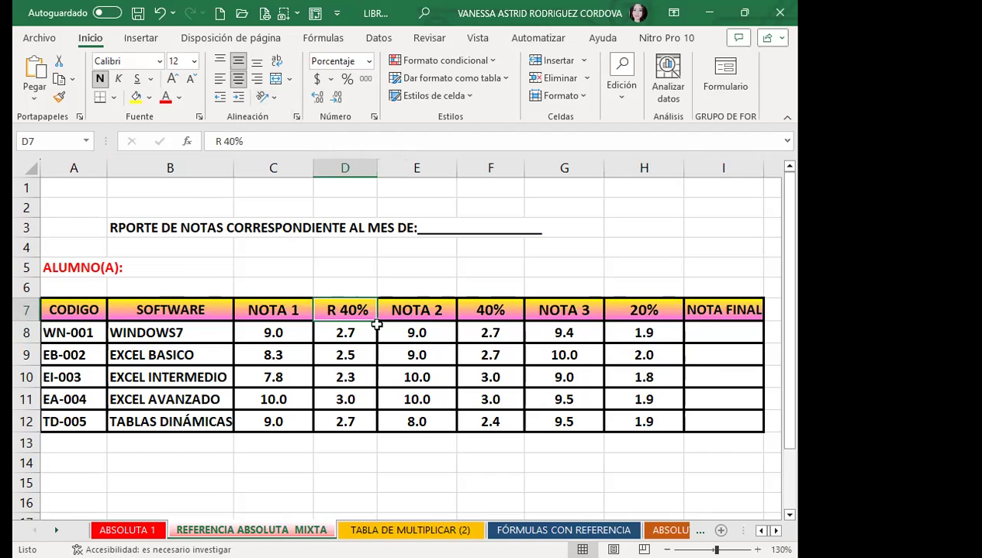
{"action": "left_click", "coordinate": [345, 333]}
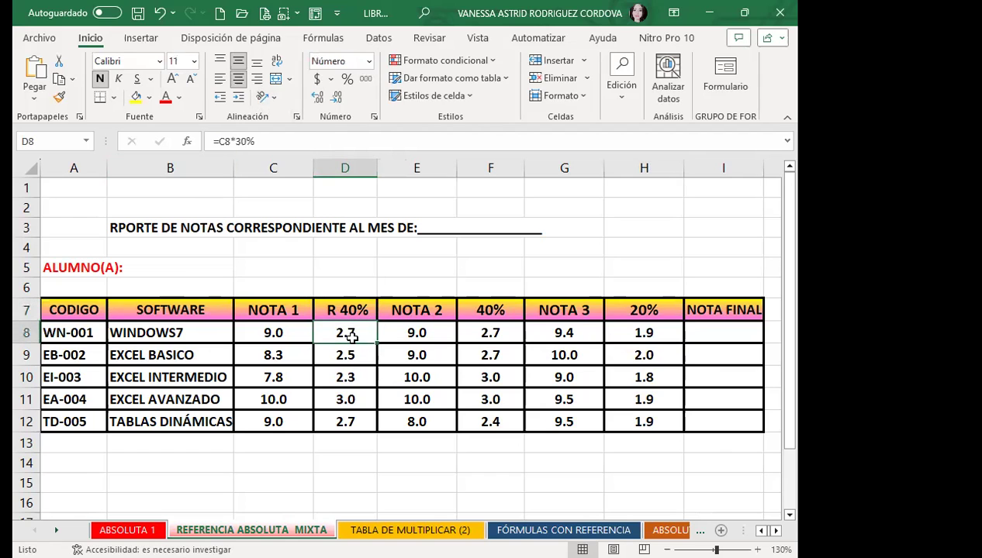
- Change D8 to =C8*40% and fill it down to D12, giving 3.6, 3.3, 3.1, 4.0, 3.6
{"action": "left_click", "coordinate": [236, 141]}
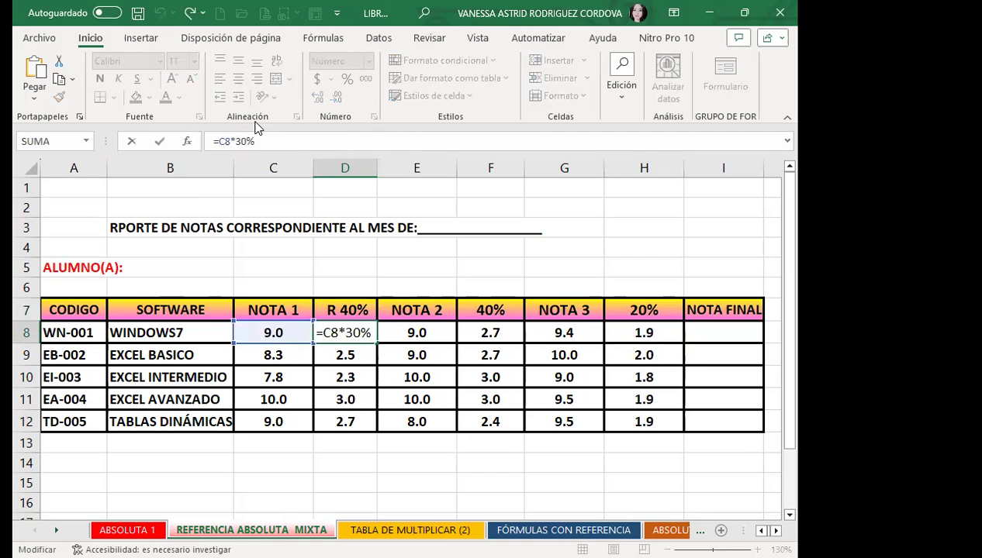
{"action": "key", "text": "Delete"}
{"action": "type", "text": "4"}
{"action": "key", "text": "Return"}
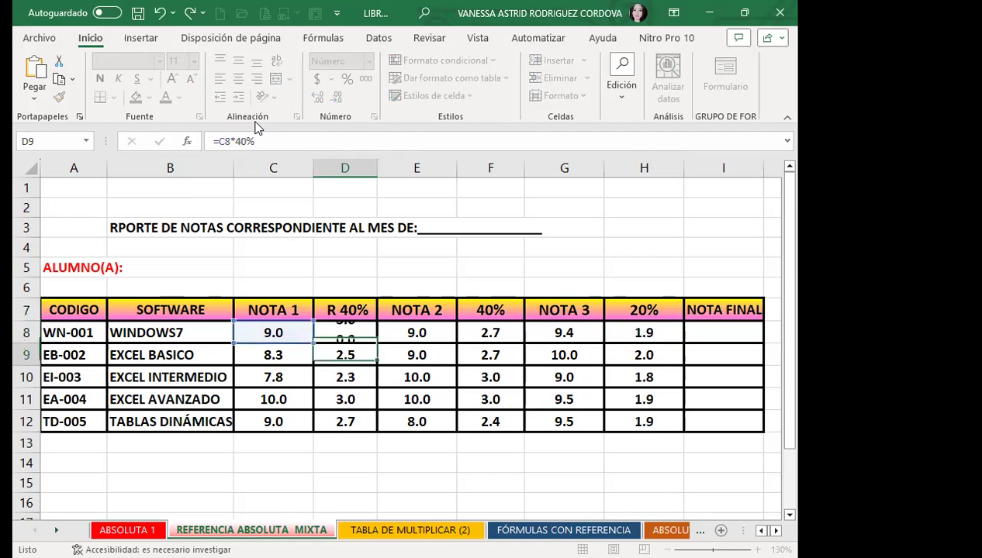
{"action": "left_click", "coordinate": [346, 331]}
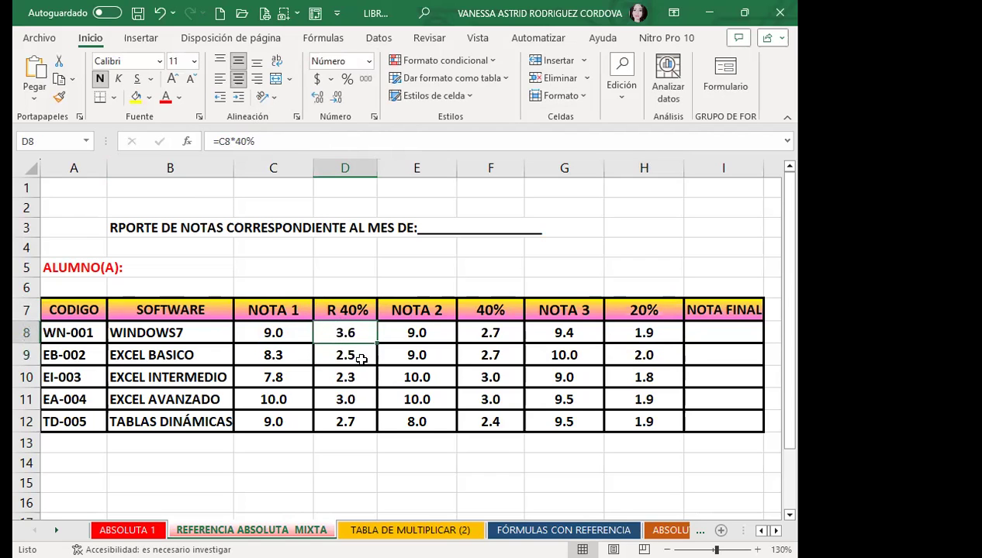
{"action": "left_click_drag", "start_coordinate": [376, 343], "coordinate": [377, 424]}
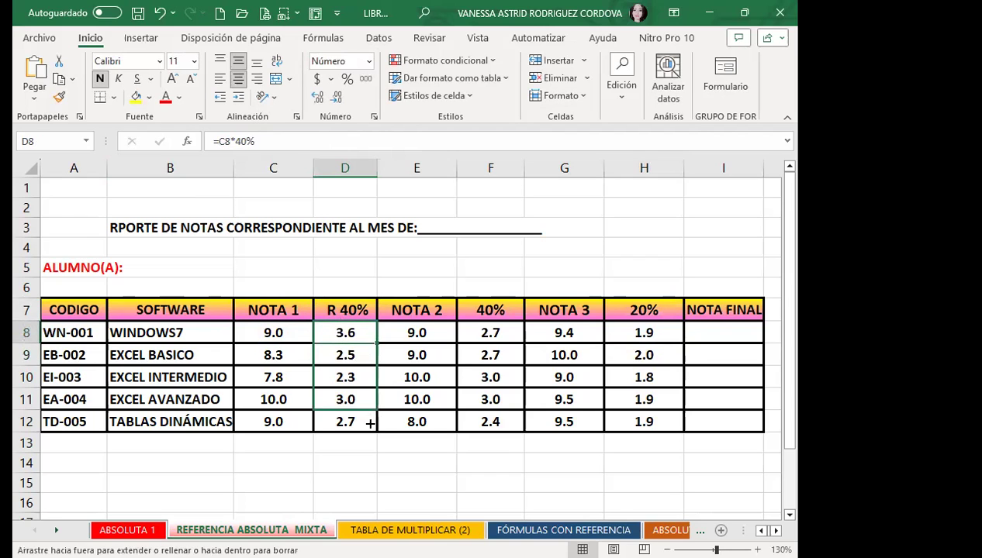
{"action": "left_click", "coordinate": [339, 333]}
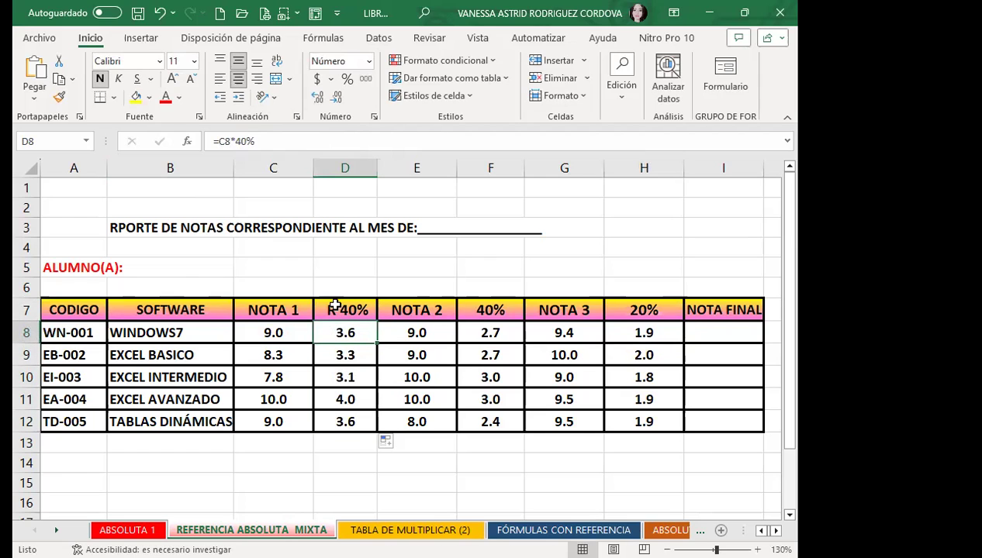
- Check the D7 and F7 headers against F8's formula, which still uses 30%
{"action": "left_click", "coordinate": [333, 303]}
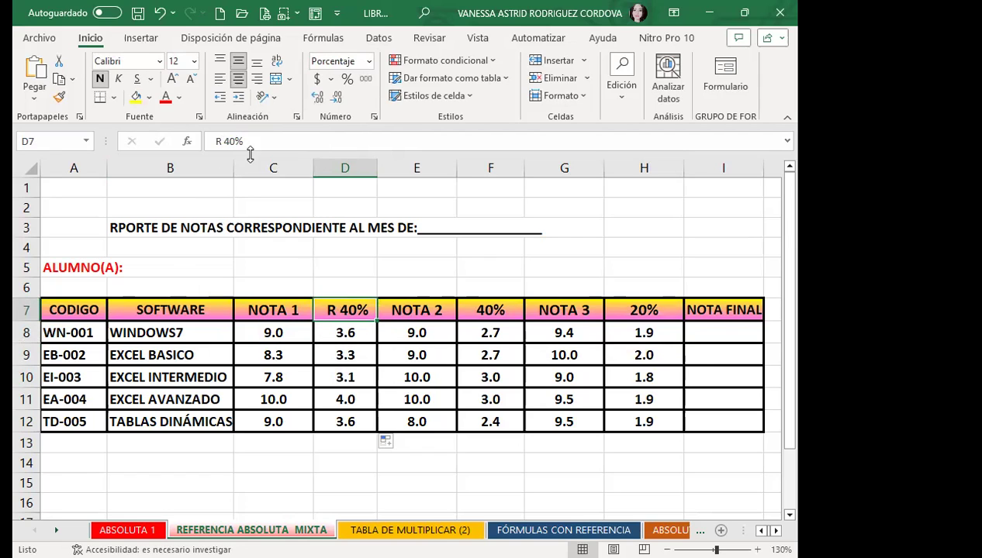
{"action": "left_click", "coordinate": [500, 332]}
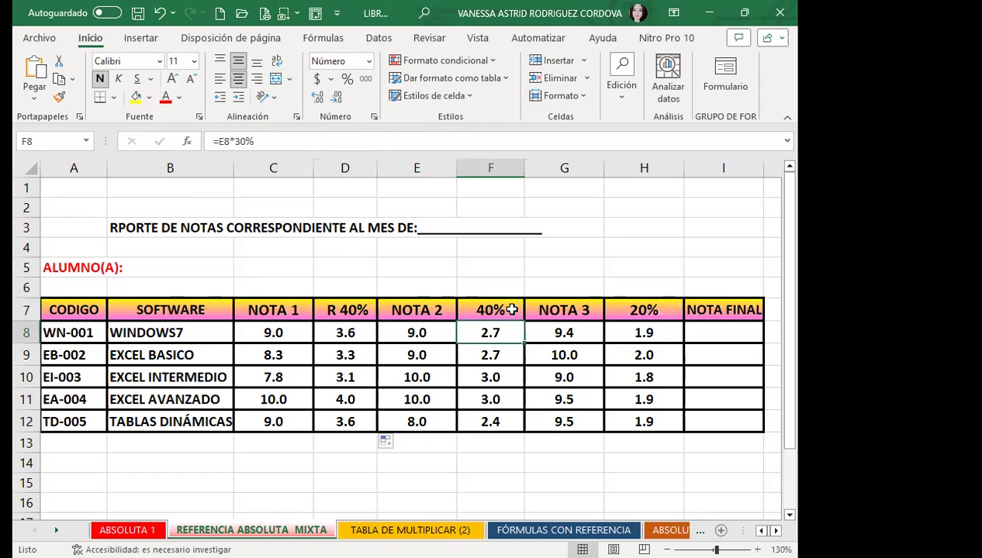
{"action": "left_click", "coordinate": [506, 308]}
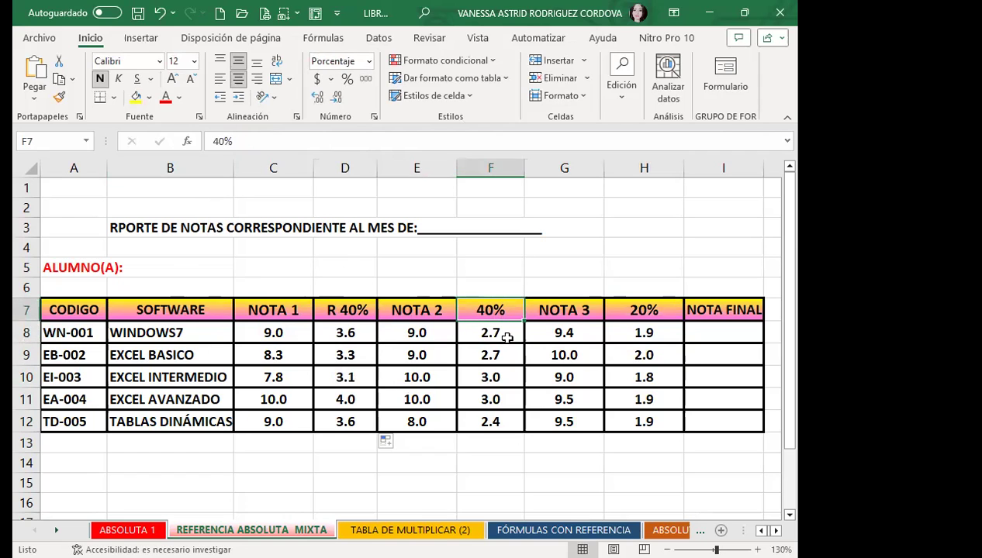
{"action": "left_click", "coordinate": [506, 337]}
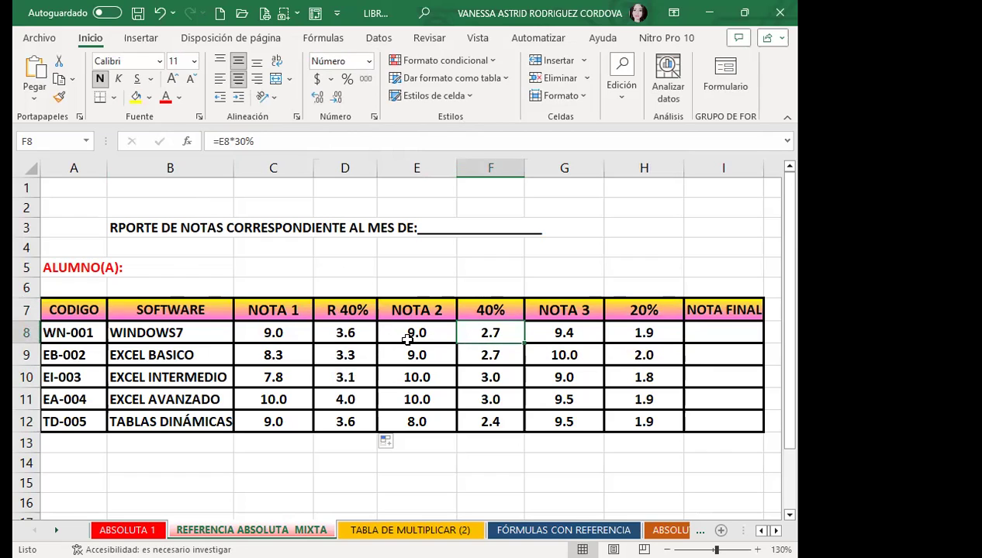
- Change the H7 weight header from 20% back to 40%
{"action": "left_click", "coordinate": [618, 310]}
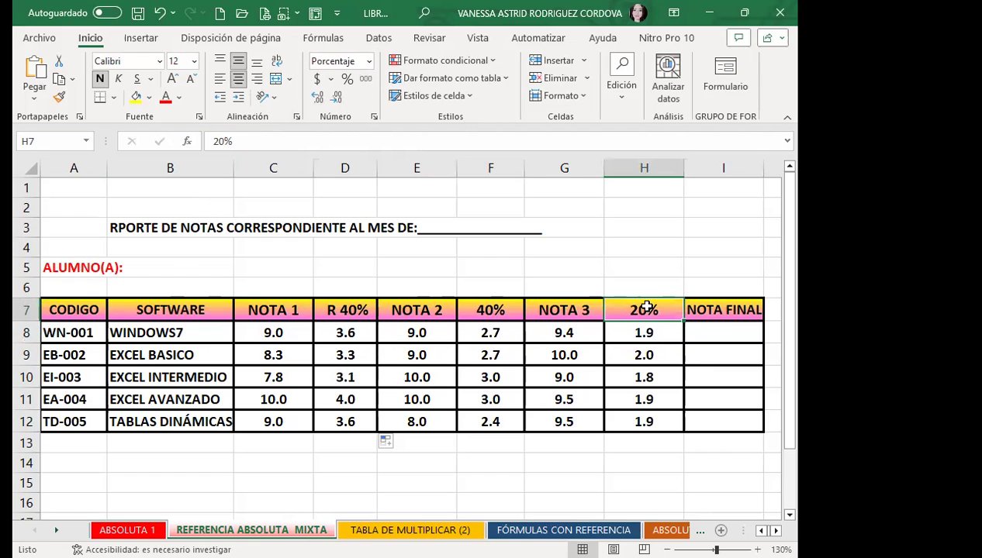
{"action": "double_click", "coordinate": [632, 309]}
{"action": "key", "text": "BackSpace"}
{"action": "type", "text": "4"}
{"action": "key", "text": "Return"}
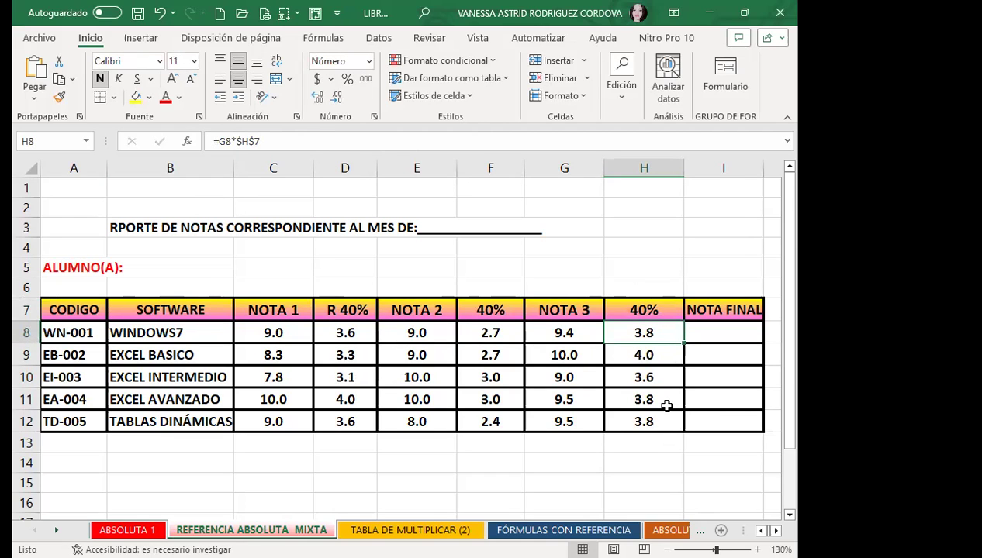
- Copy the D8 formula down through D12 again
{"action": "left_click", "coordinate": [340, 310]}
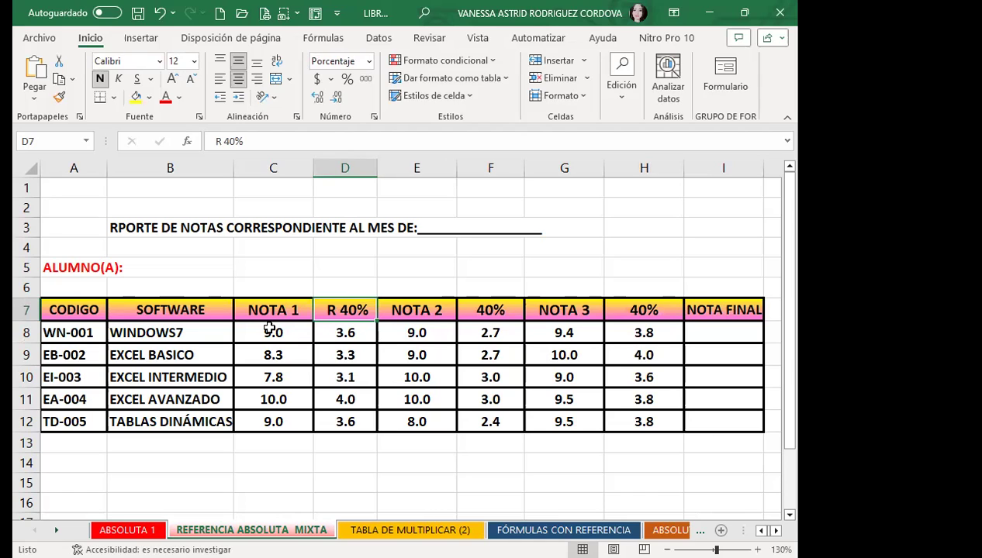
{"action": "left_click", "coordinate": [351, 325]}
{"action": "left_click", "coordinate": [357, 311]}
{"action": "left_click", "coordinate": [336, 335]}
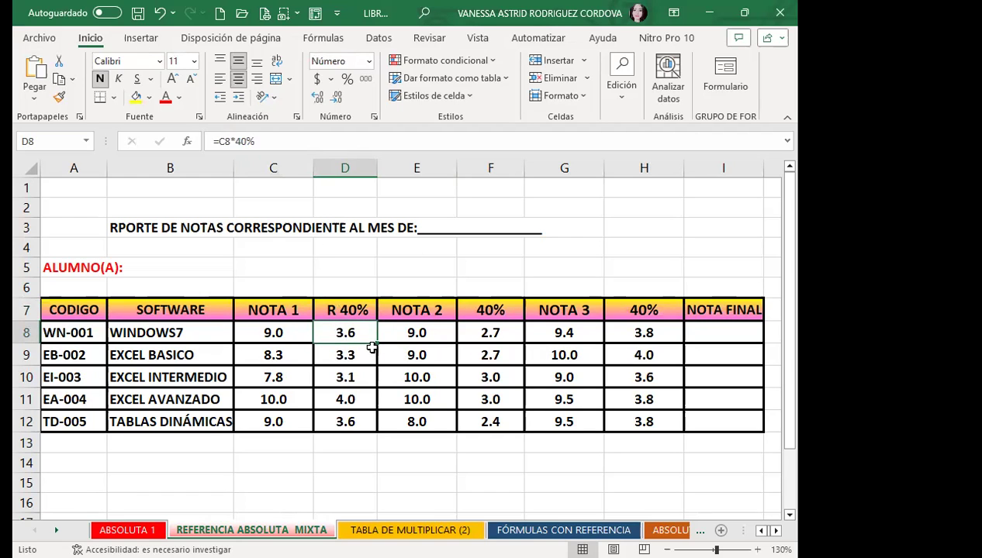
{"action": "left_click_drag", "start_coordinate": [377, 342], "coordinate": [377, 428]}
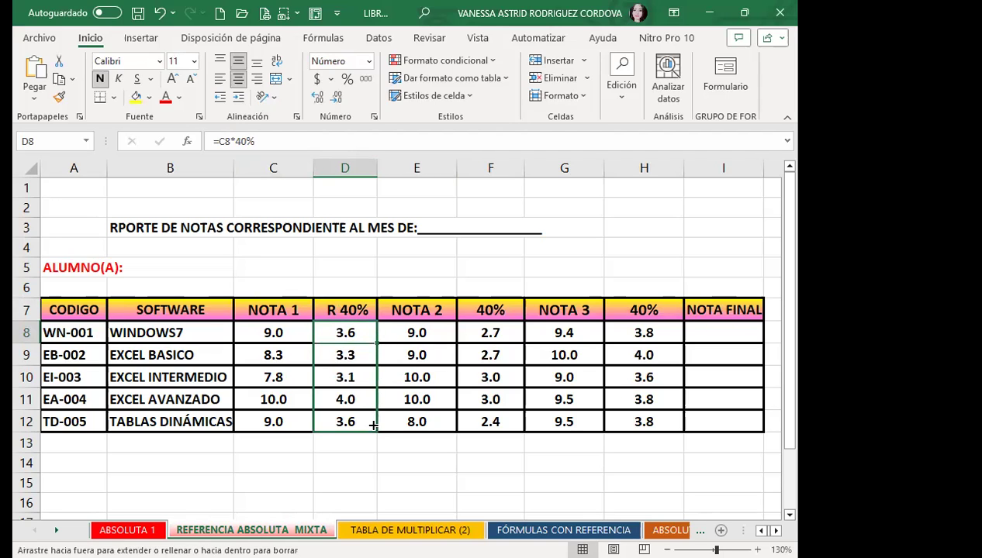
{"action": "left_click", "coordinate": [337, 342]}
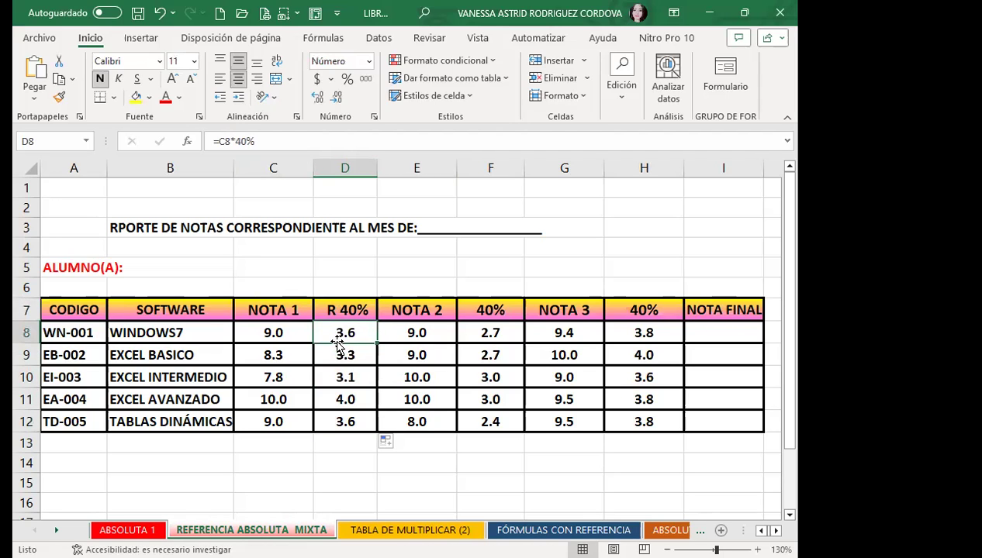
- Edit F8's formula and delete its fixed 30% weight, leaving =E8*
{"action": "left_click", "coordinate": [505, 334]}
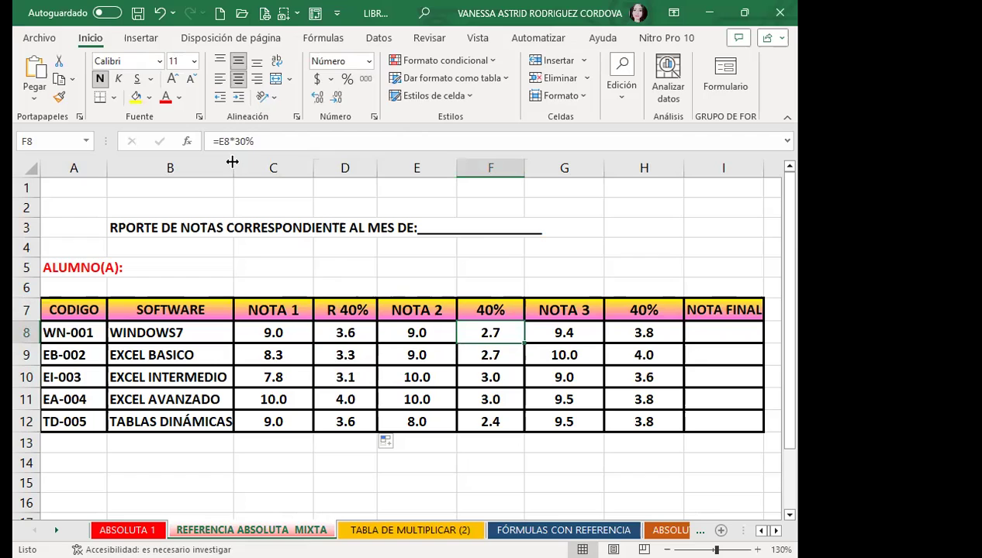
{"action": "left_click", "coordinate": [259, 141]}
{"action": "key", "text": "BackSpace"}
{"action": "key", "text": "BackSpace"}
{"action": "key", "text": "BackSpace"}
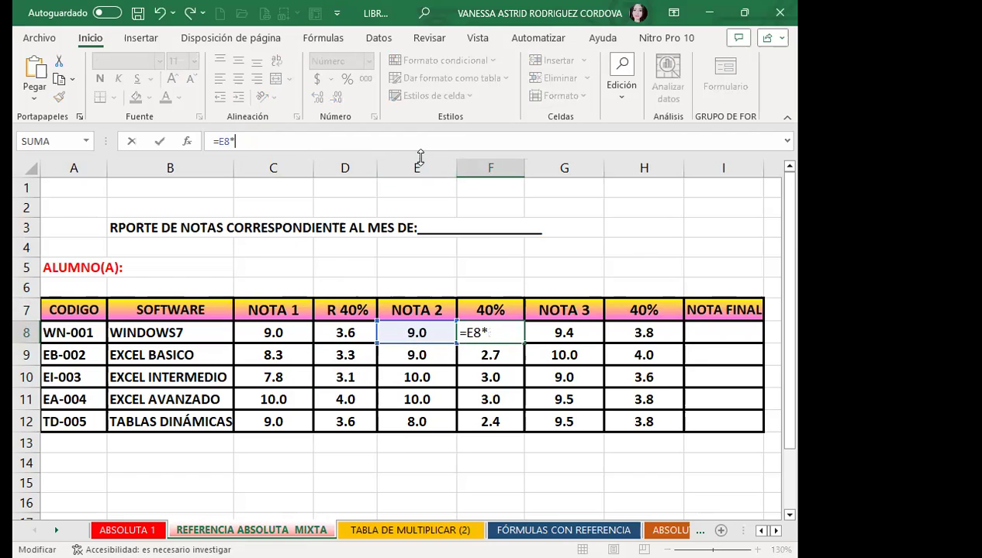
- Complete F8 as =E8*$F$7 and fill it down to F12 (3.6, 3.6, 4.0, 4.0, 3.2)
{"action": "left_click", "coordinate": [504, 308]}
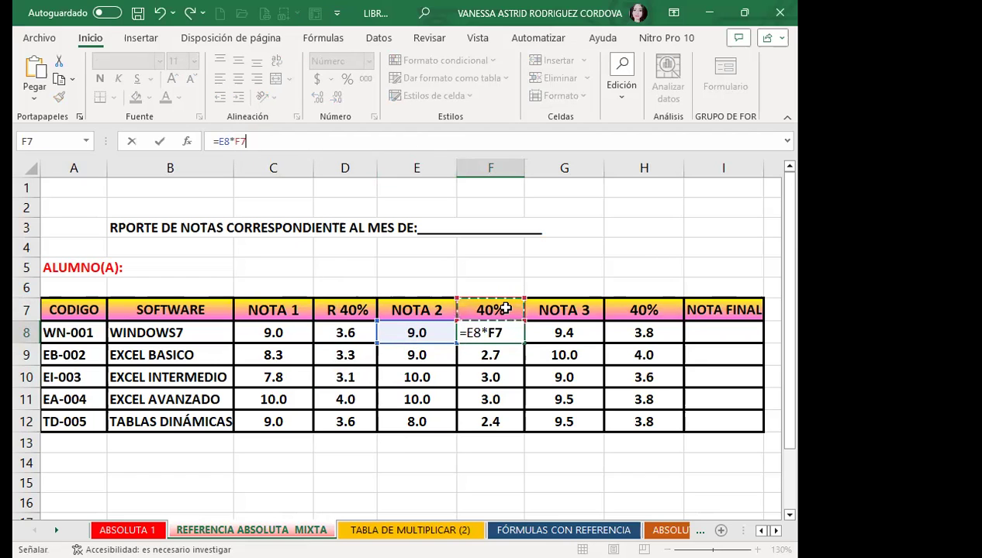
{"action": "key", "text": "F4"}
{"action": "key", "text": "Return"}
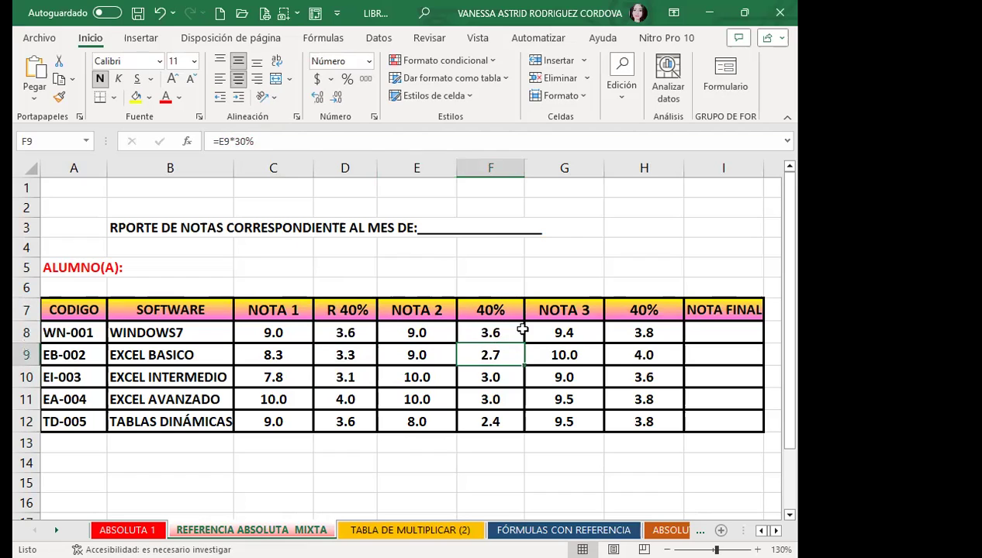
{"action": "left_click", "coordinate": [514, 339]}
{"action": "left_click_drag", "start_coordinate": [524, 344], "coordinate": [522, 429]}
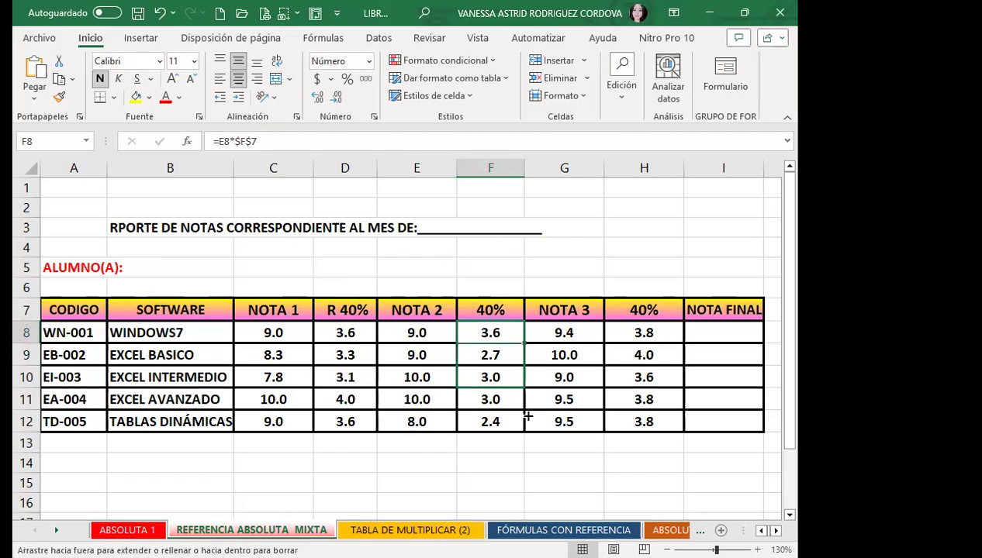
{"action": "left_click", "coordinate": [476, 329]}
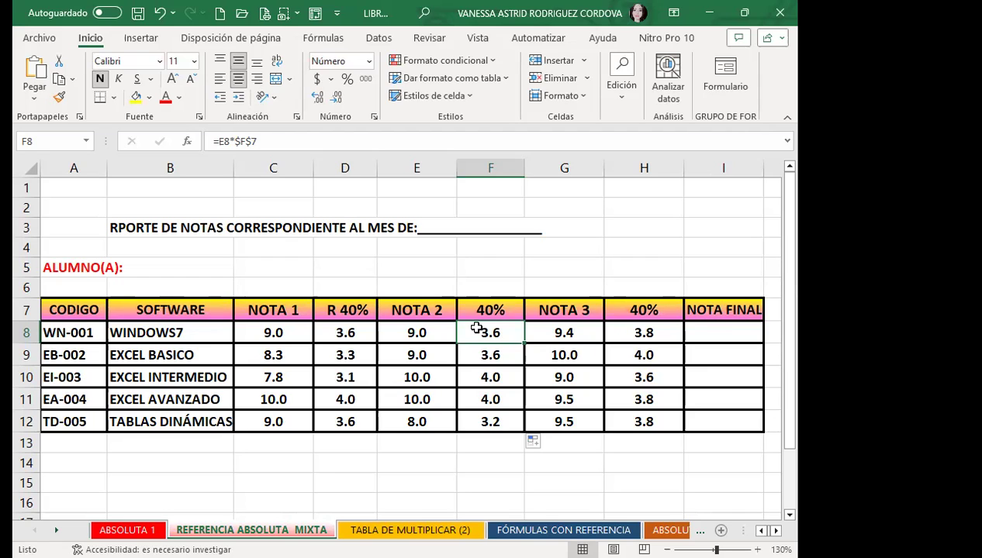
- Rename the D7 header from 'R 40%' to '40%'
{"action": "left_click", "coordinate": [343, 307]}
{"action": "double_click", "coordinate": [344, 307]}
{"action": "key", "text": "BackSpace"}
{"action": "key", "text": "BackSpace"}
{"action": "left_click", "coordinate": [363, 287]}
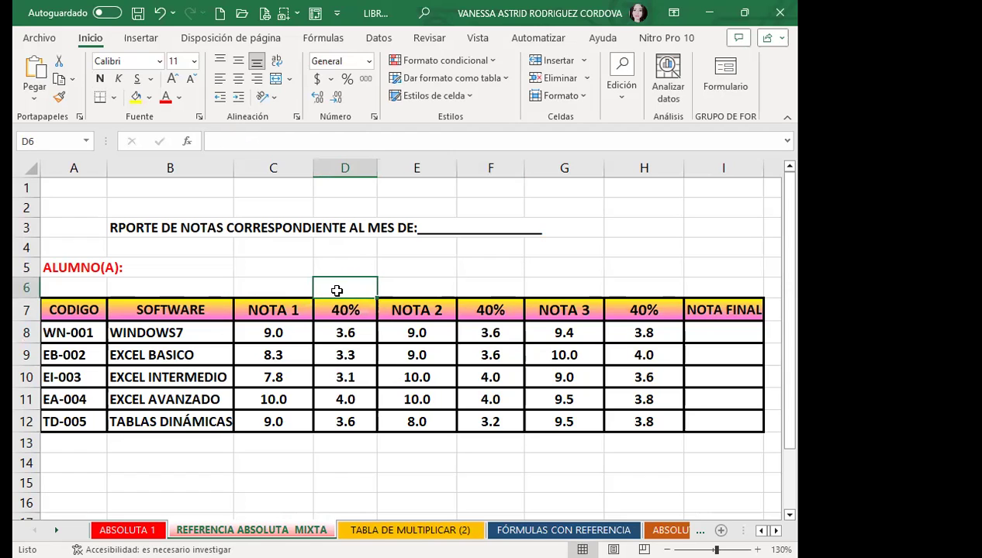
- Enter VALOR in D6 and give it the 40% header's formatting with Format Painter
{"action": "type", "text": "VALOR"}
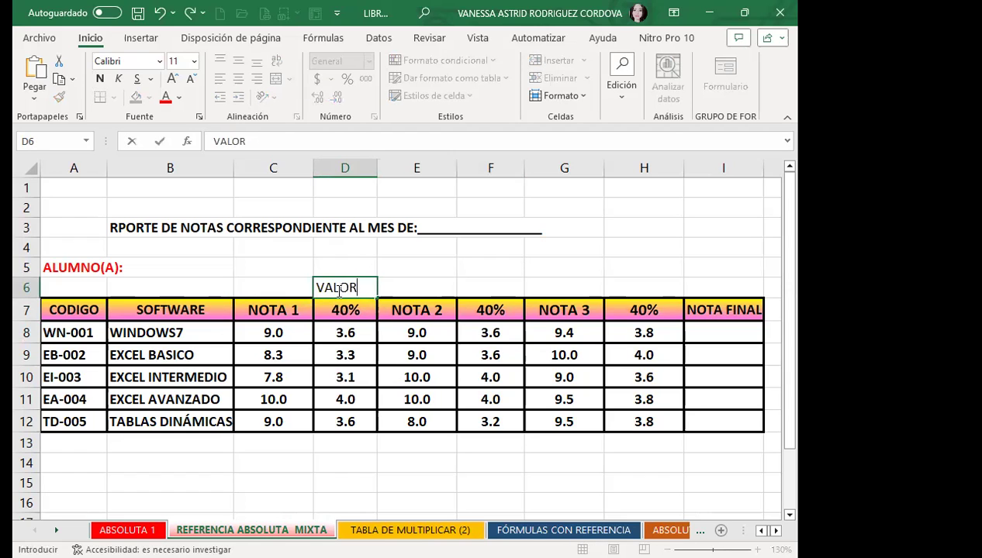
{"action": "left_click", "coordinate": [392, 356]}
{"action": "left_click", "coordinate": [345, 310]}
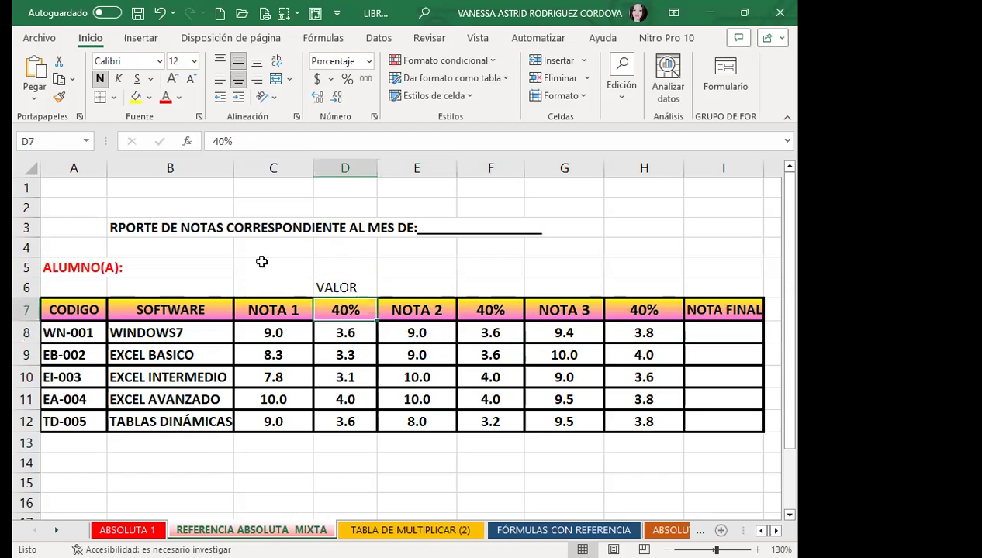
{"action": "left_click", "coordinate": [59, 97]}
{"action": "left_click", "coordinate": [337, 286]}
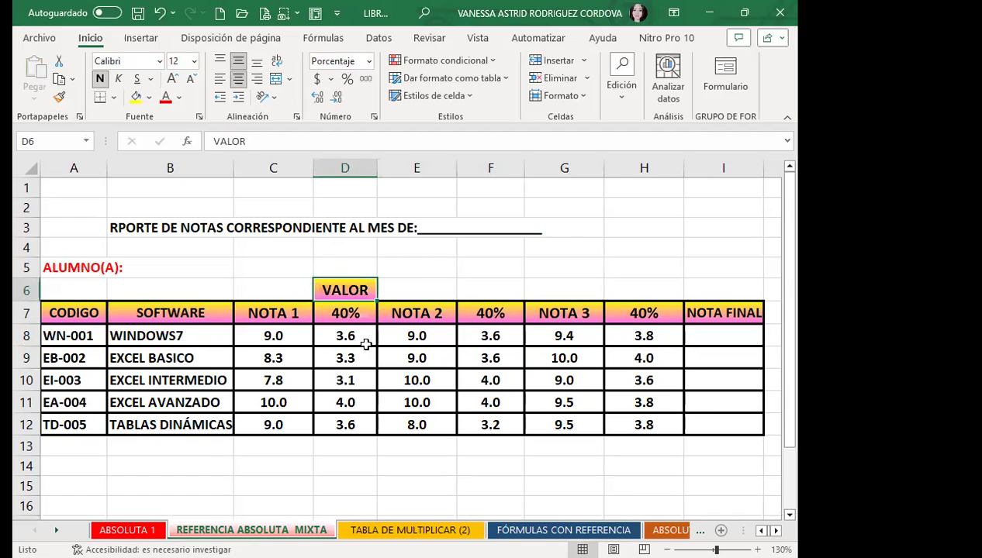
- Copy the VALOR header into F6 and H6
{"action": "left_click", "coordinate": [331, 355]}
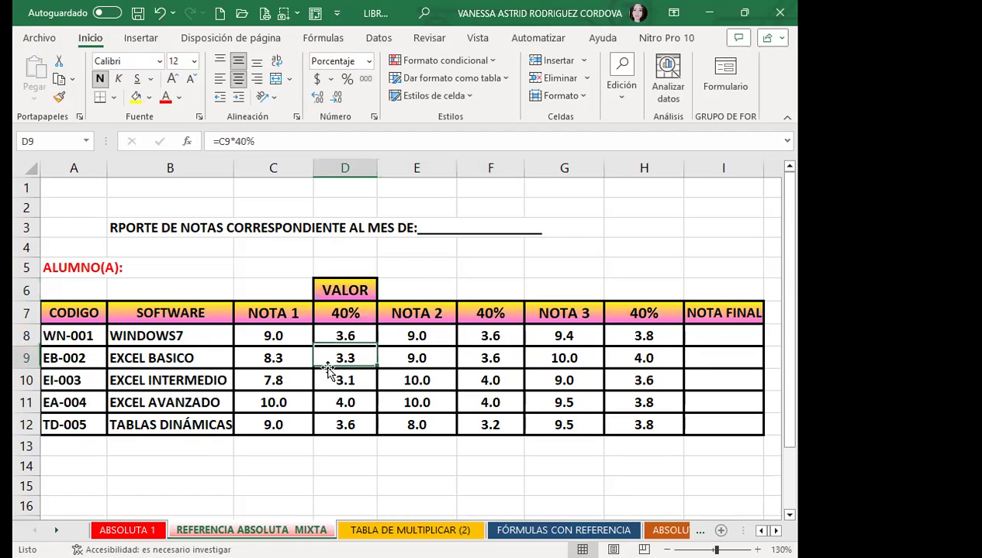
{"action": "left_click", "coordinate": [345, 288]}
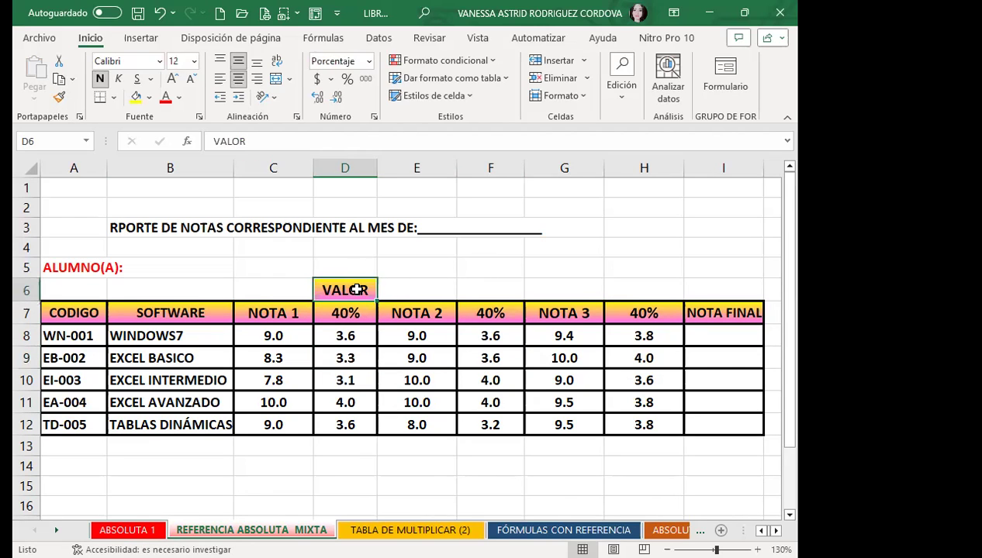
{"action": "key", "text": "ctrl+c"}
{"action": "left_click", "coordinate": [493, 289]}
{"action": "left_click", "coordinate": [634, 290], "text": "ctrl"}
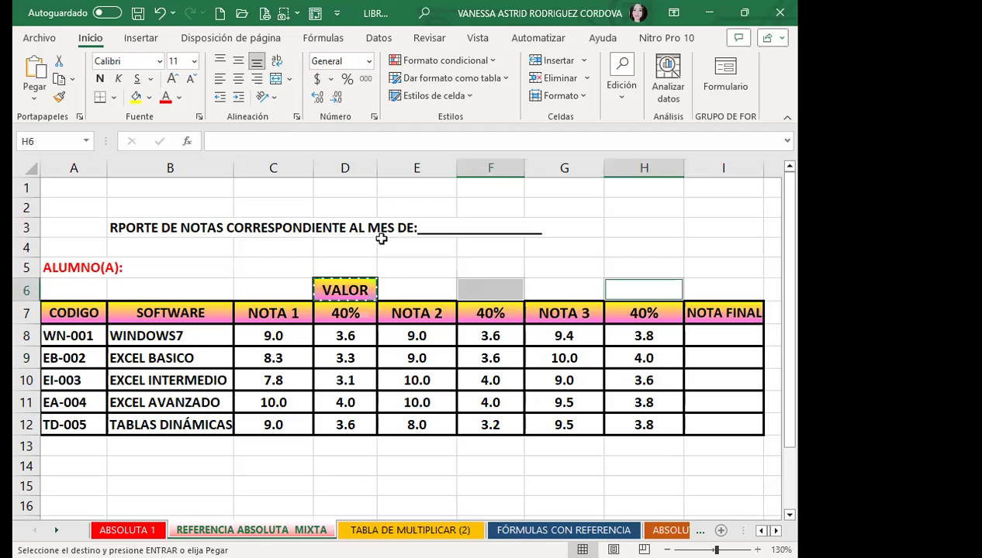
{"action": "left_click", "coordinate": [34, 69]}
{"action": "left_click", "coordinate": [501, 337]}
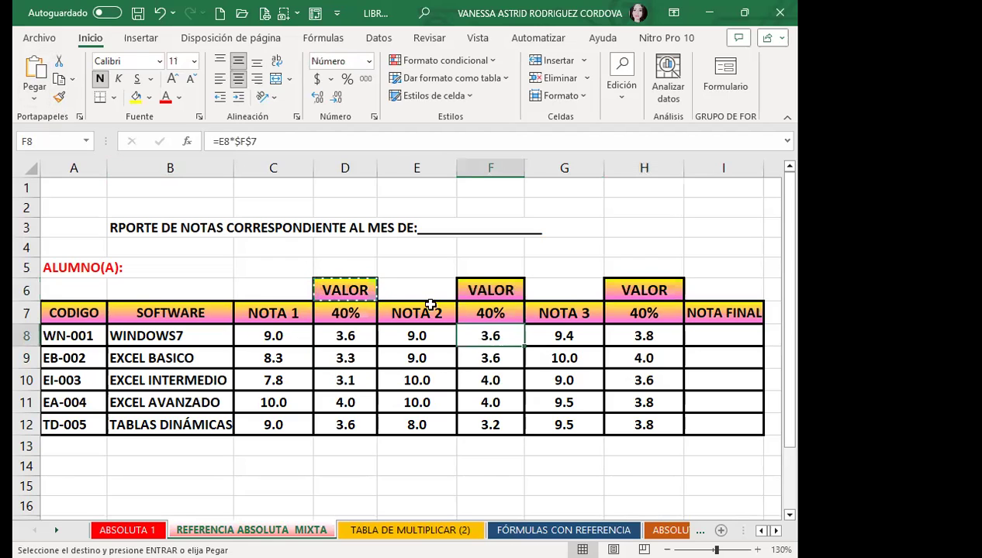
{"action": "key", "text": "Escape"}
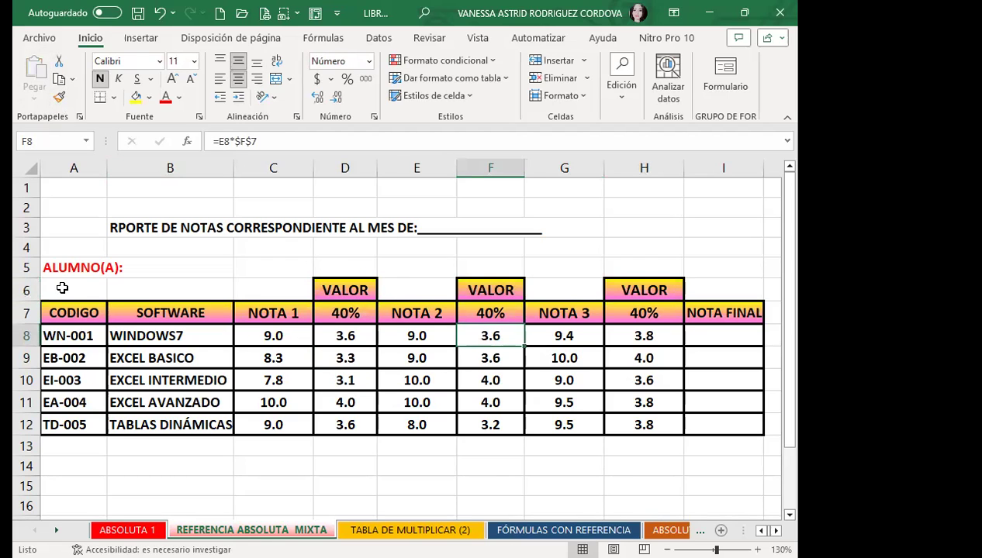
{"action": "left_click", "coordinate": [59, 286]}
- Merge and centre the CODIGO, SOFTWARE and NOTA 1 headers across rows 6 and 7
{"action": "left_click", "coordinate": [281, 82]}
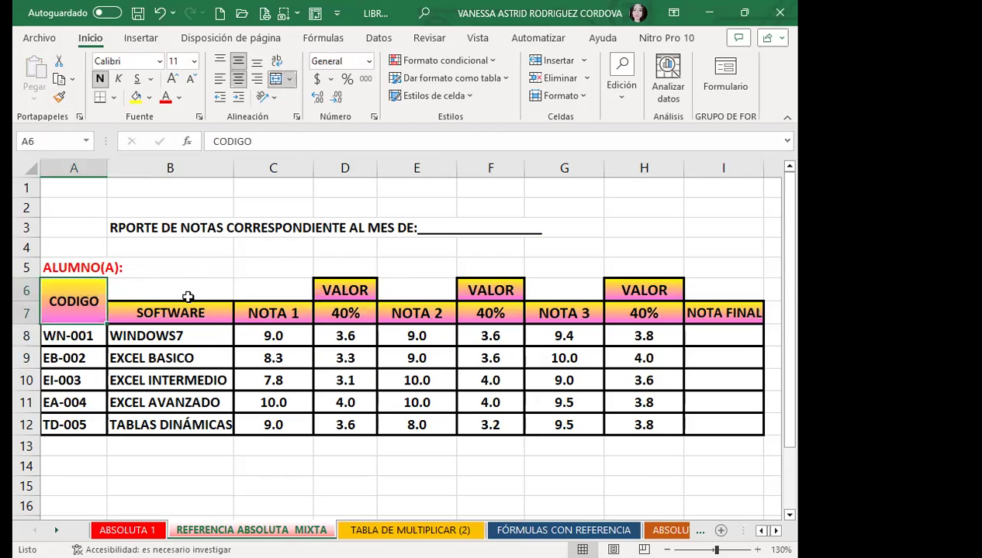
{"action": "left_click_drag", "start_coordinate": [186, 290], "coordinate": [186, 312]}
{"action": "left_click", "coordinate": [278, 84]}
{"action": "left_click_drag", "start_coordinate": [273, 292], "coordinate": [273, 312]}
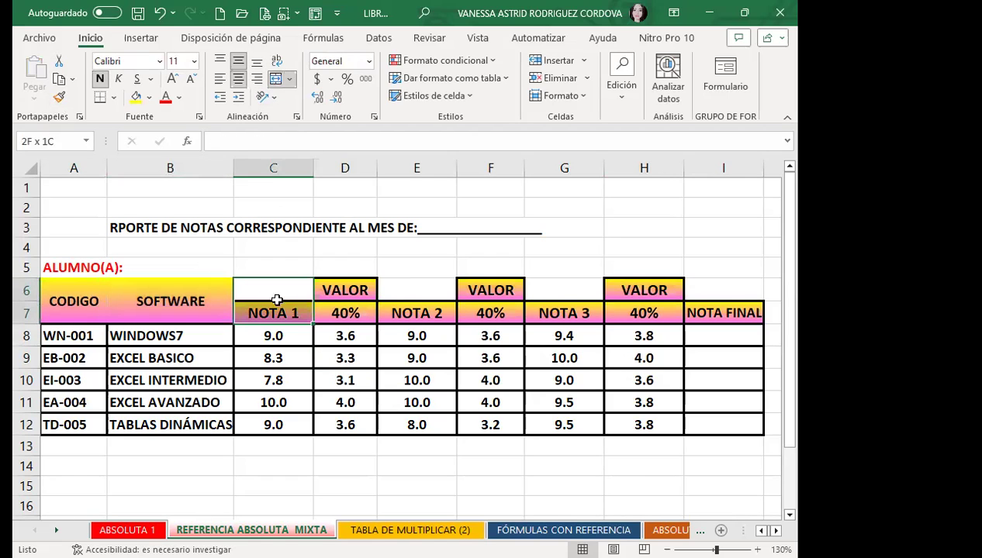
{"action": "left_click", "coordinate": [280, 79]}
- Merge and centre the NOTA 2, NOTA 3 and NOTA FINAL headers across rows 6 and 7
{"action": "left_click_drag", "start_coordinate": [415, 289], "coordinate": [415, 314]}
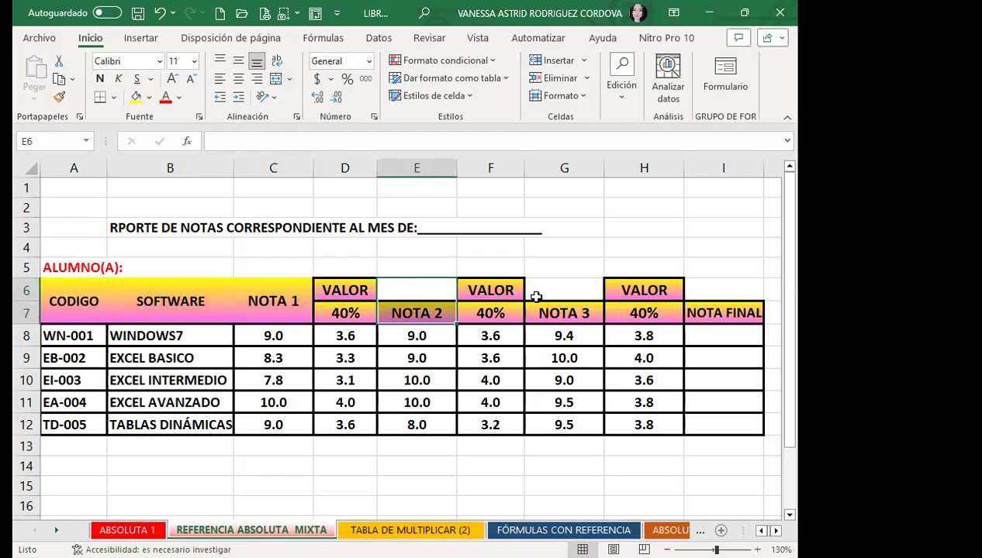
{"action": "key", "text": "ctrl"}
{"action": "left_click_drag", "start_coordinate": [565, 290], "coordinate": [566, 310]}
{"action": "left_click", "coordinate": [714, 280]}
{"action": "left_click_drag", "start_coordinate": [721, 285], "coordinate": [723, 307], "text": "ctrl"}
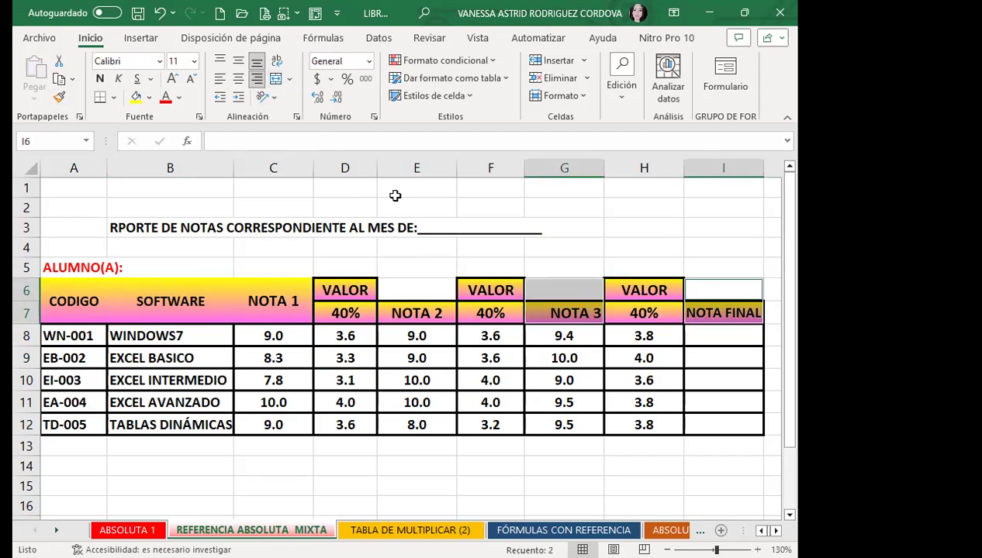
{"action": "left_click", "coordinate": [276, 79]}
{"action": "left_click", "coordinate": [276, 79]}
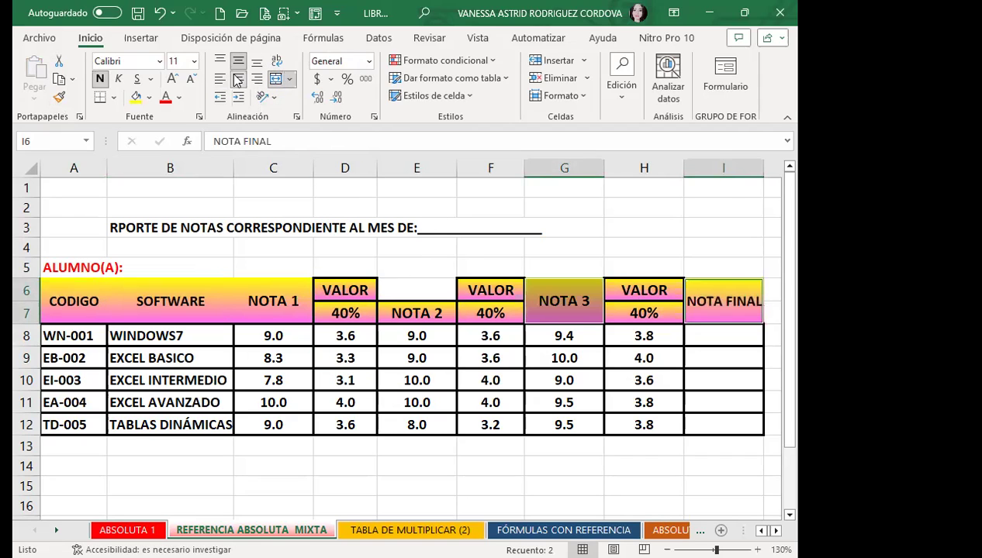
{"action": "left_click_drag", "start_coordinate": [408, 289], "coordinate": [409, 310]}
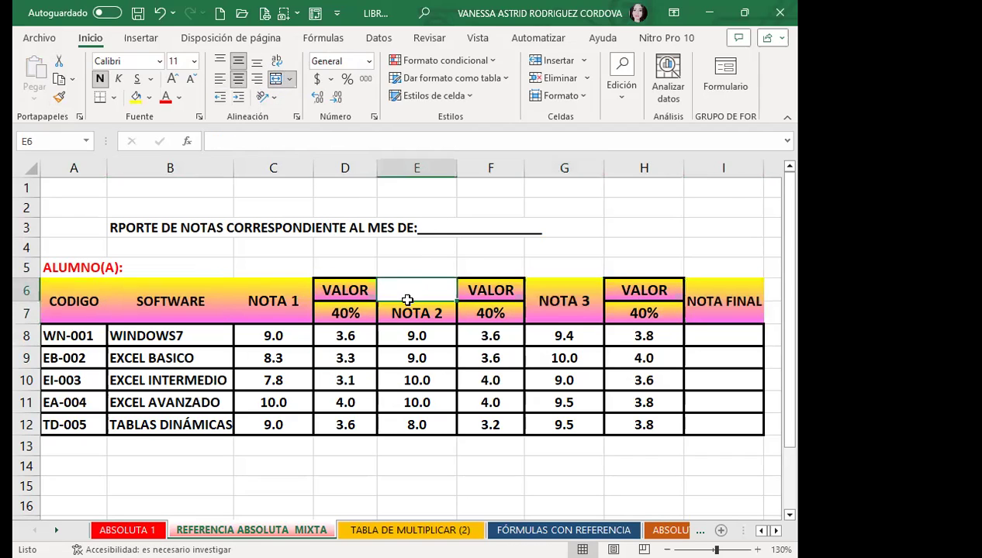
{"action": "left_click", "coordinate": [276, 79]}
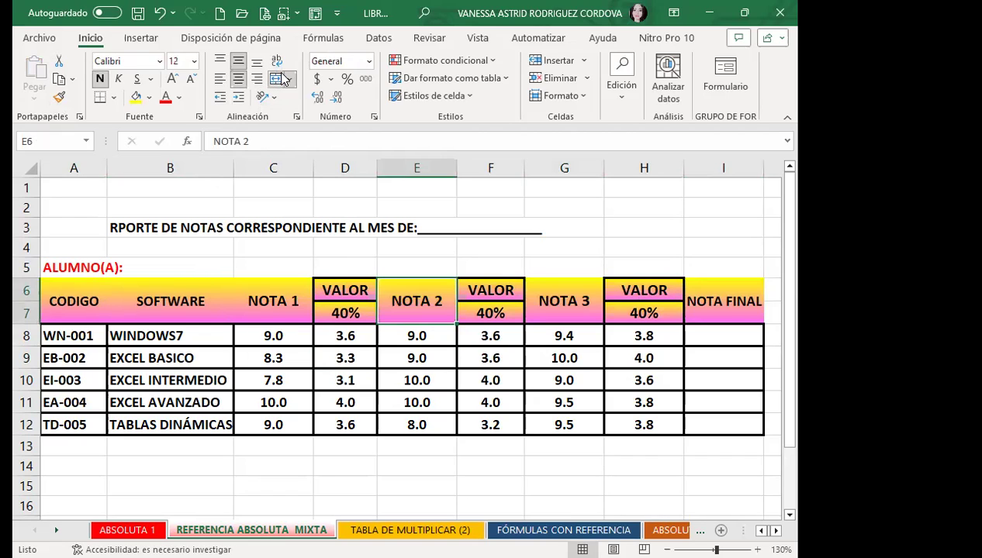
{"action": "left_click", "coordinate": [476, 252]}
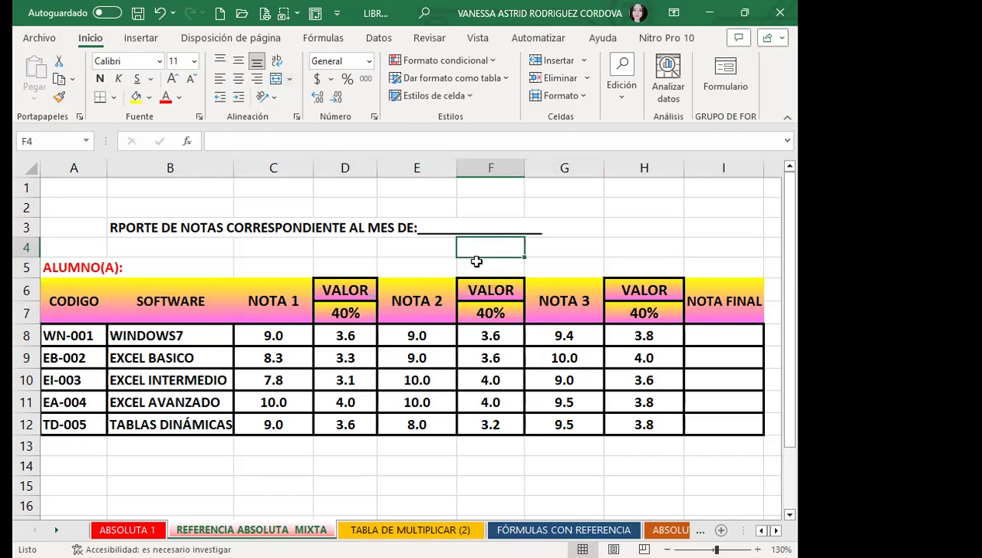
{"action": "left_click_drag", "start_coordinate": [347, 297], "coordinate": [345, 309]}
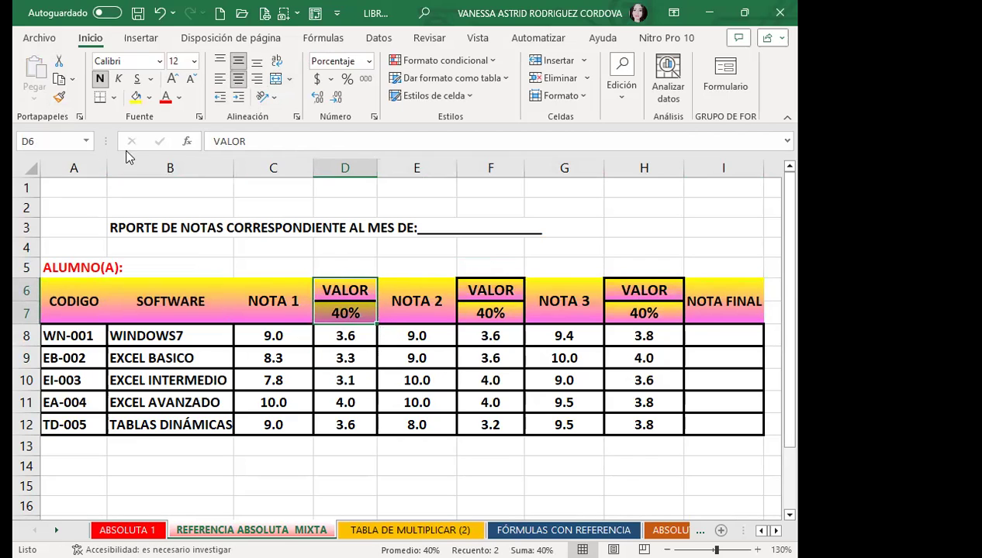
- Remove the dividing line between VALOR and 40% in the D6:D7 pair
{"action": "left_click", "coordinate": [113, 99]}
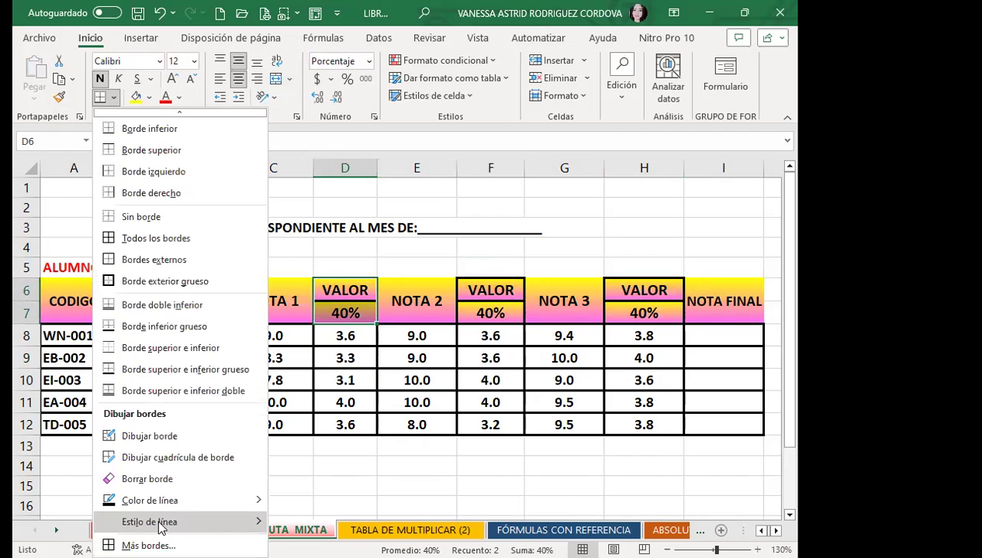
{"action": "scroll", "coordinate": [296, 121], "scroll_direction": "up", "scroll_amount": 1}
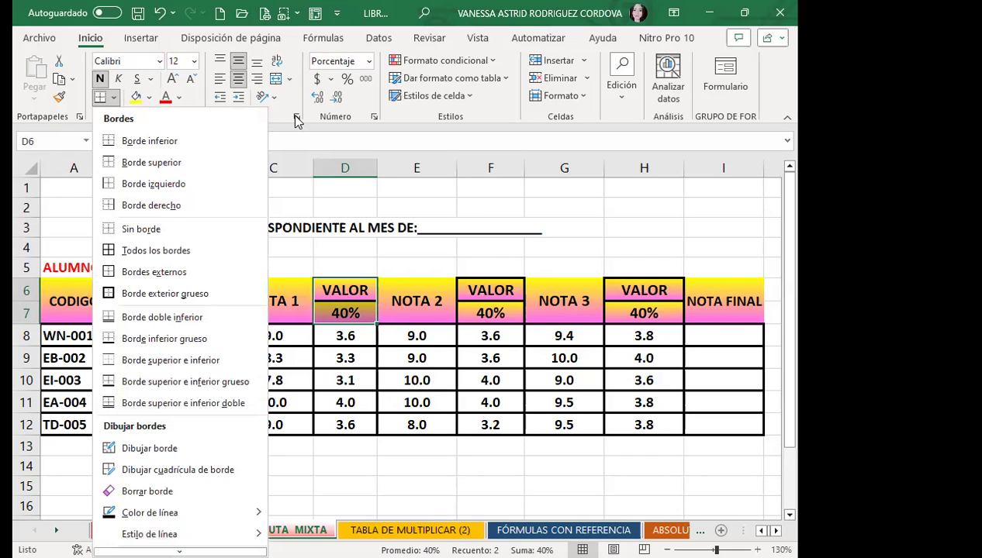
{"action": "left_click", "coordinate": [296, 116]}
{"action": "left_click", "coordinate": [420, 75]}
{"action": "left_click", "coordinate": [430, 206]}
{"action": "left_click", "coordinate": [560, 391]}
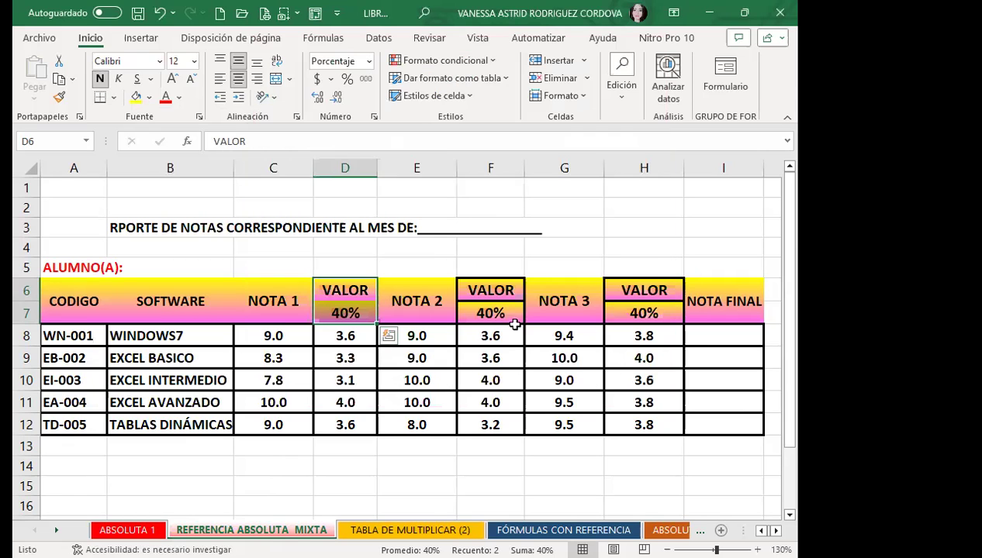
- Remove the inner VALOR/40% line in the F6:F7 and H6:H7 pairs too
{"action": "left_click", "coordinate": [496, 289]}
{"action": "left_click_drag", "start_coordinate": [495, 289], "coordinate": [490, 310]}
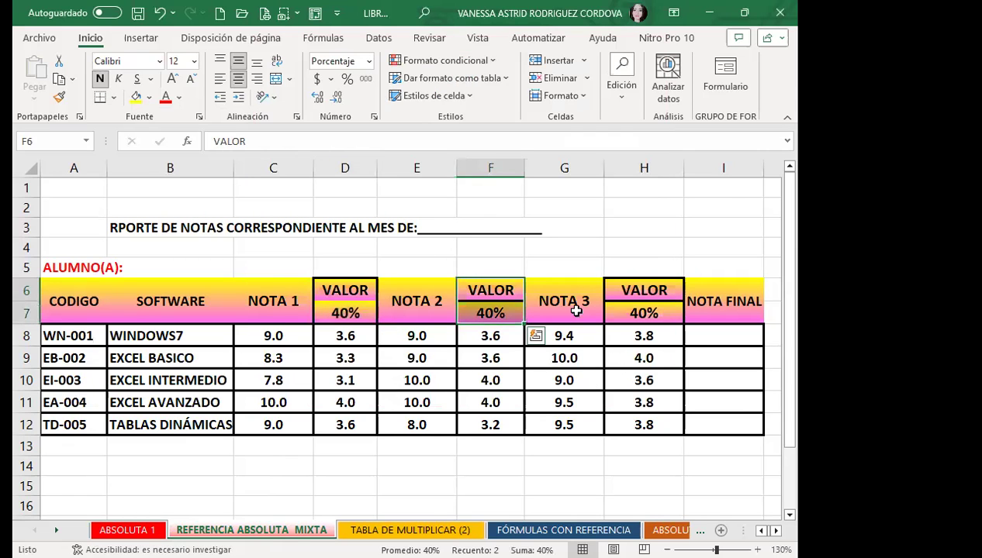
{"action": "left_click_drag", "start_coordinate": [626, 293], "coordinate": [636, 313], "text": "ctrl"}
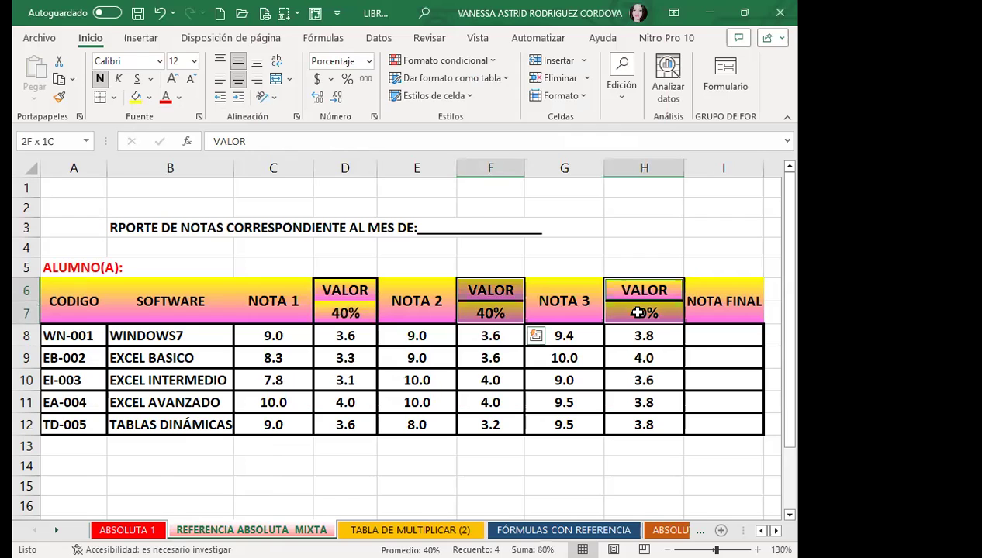
{"action": "left_click", "coordinate": [296, 117]}
{"action": "left_click", "coordinate": [421, 75]}
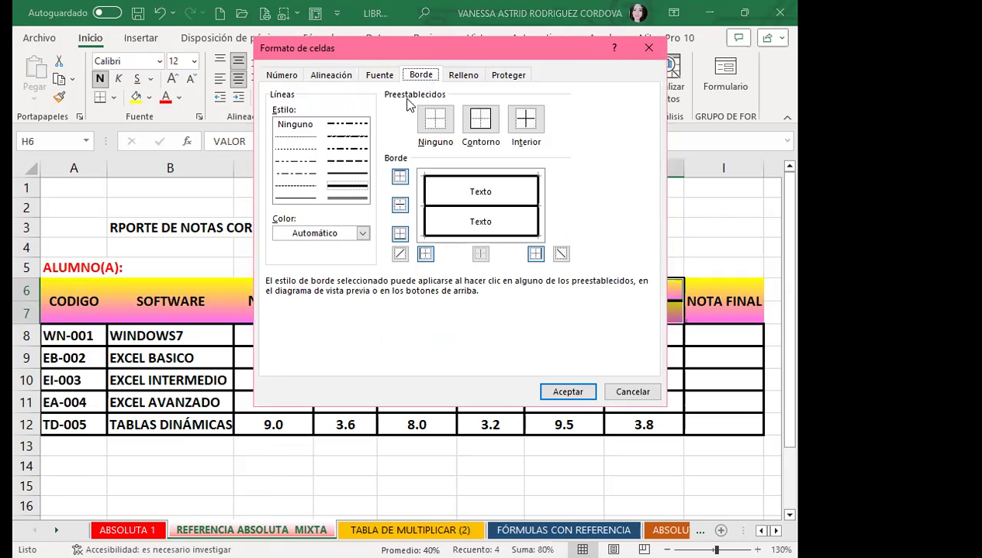
{"action": "left_click", "coordinate": [436, 206]}
{"action": "left_click", "coordinate": [562, 393]}
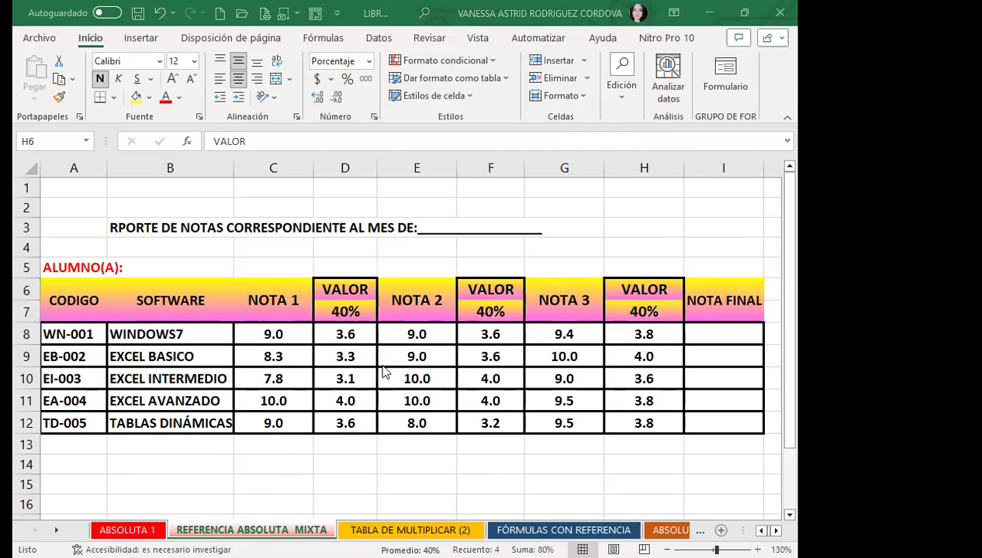
- Add top, left and right borders around the whole A6:I7 header block
{"action": "left_click_drag", "start_coordinate": [59, 301], "coordinate": [709, 298]}
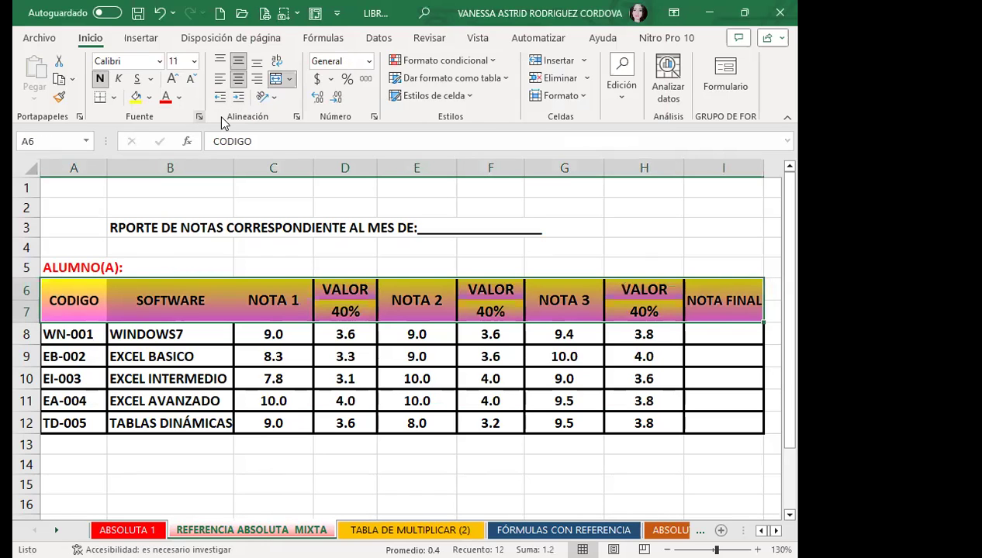
{"action": "left_click", "coordinate": [463, 74]}
{"action": "left_click", "coordinate": [418, 78]}
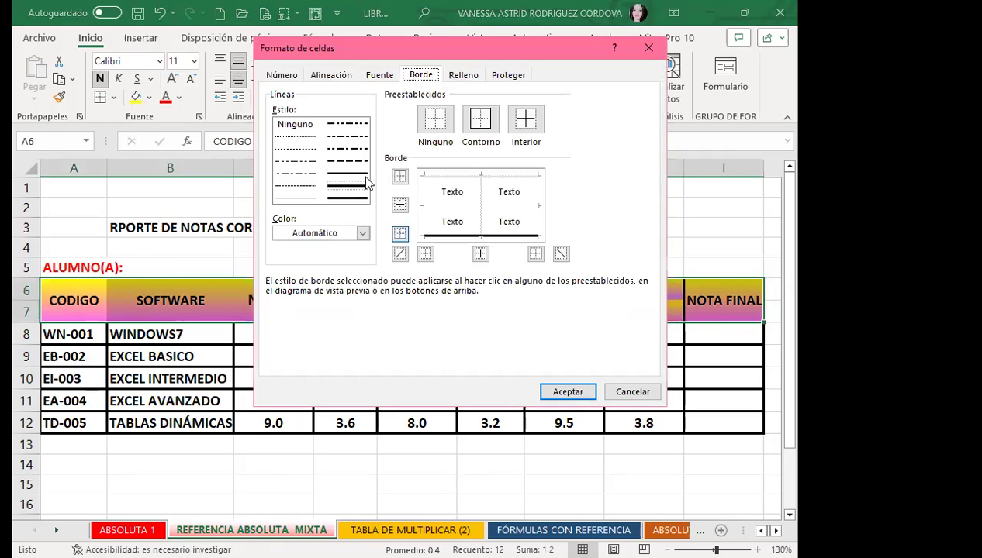
{"action": "left_click", "coordinate": [444, 174]}
{"action": "left_click", "coordinate": [424, 209]}
{"action": "left_click", "coordinate": [537, 217]}
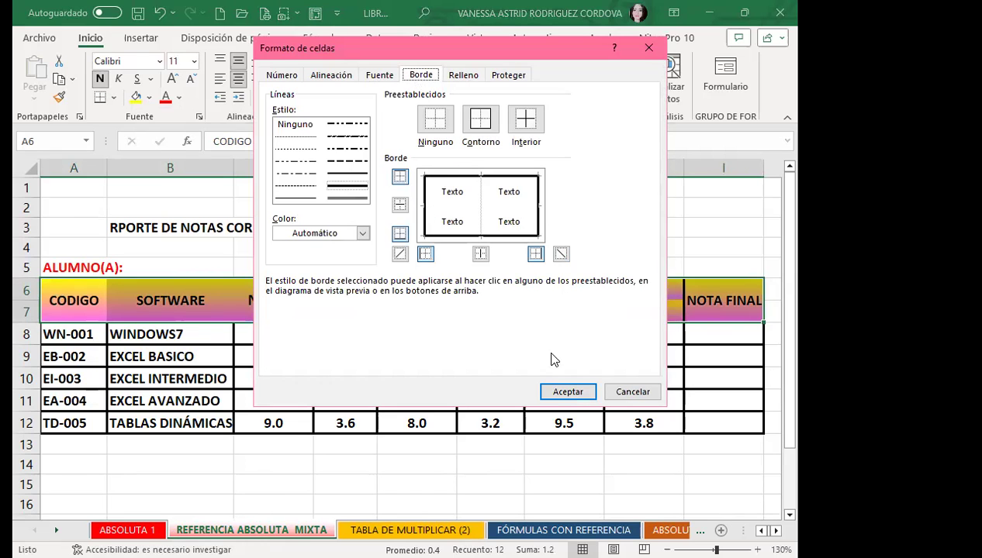
{"action": "left_click", "coordinate": [567, 392]}
{"action": "left_click", "coordinate": [471, 385]}
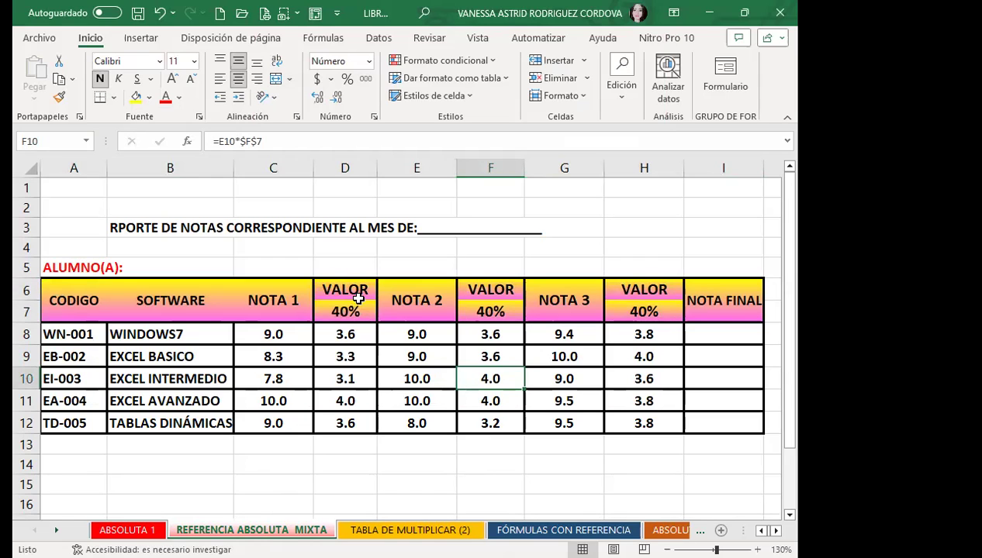
{"action": "left_click_drag", "start_coordinate": [349, 293], "coordinate": [349, 311]}
{"action": "left_click_drag", "start_coordinate": [509, 295], "coordinate": [504, 310]}
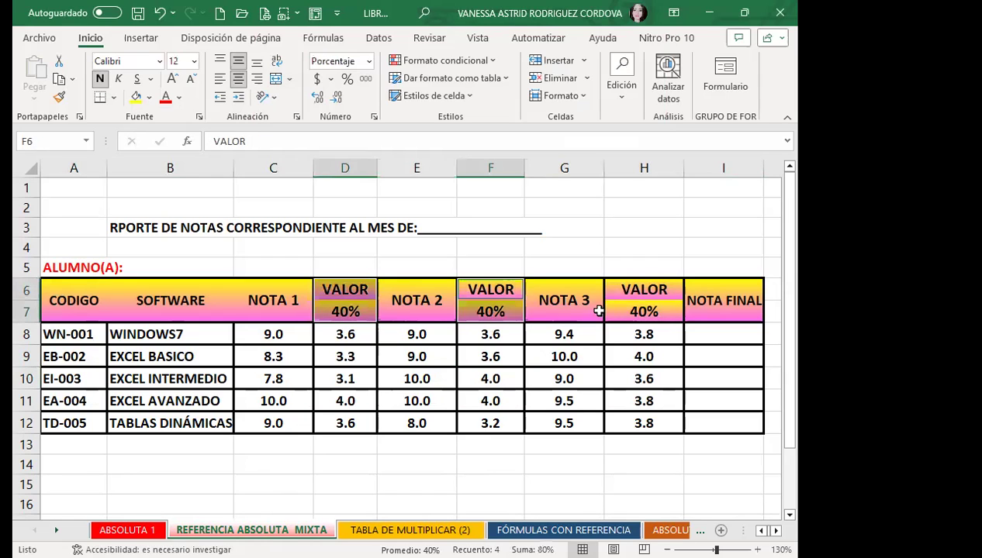
{"action": "left_click_drag", "start_coordinate": [612, 288], "coordinate": [626, 311]}
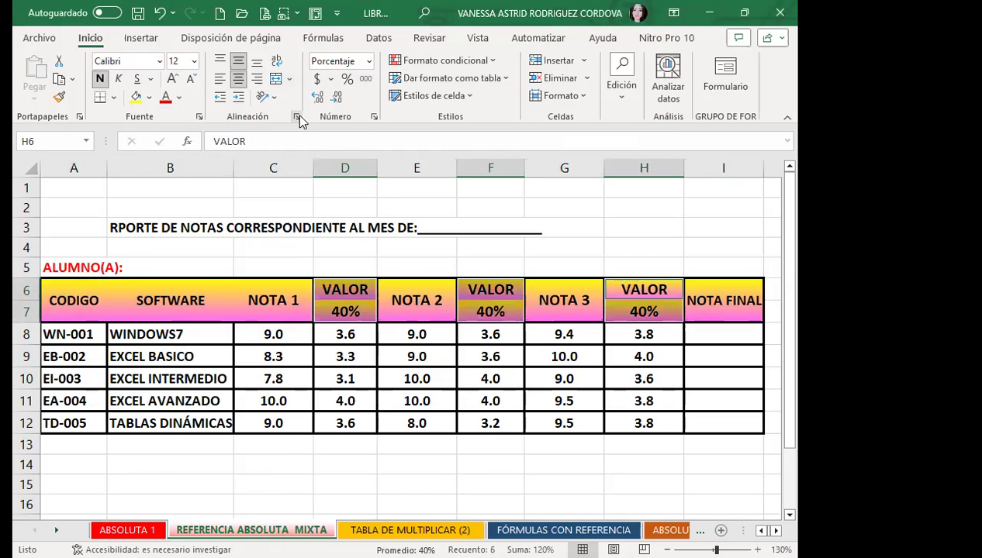
{"action": "left_click", "coordinate": [296, 116]}
{"action": "left_click", "coordinate": [463, 74]}
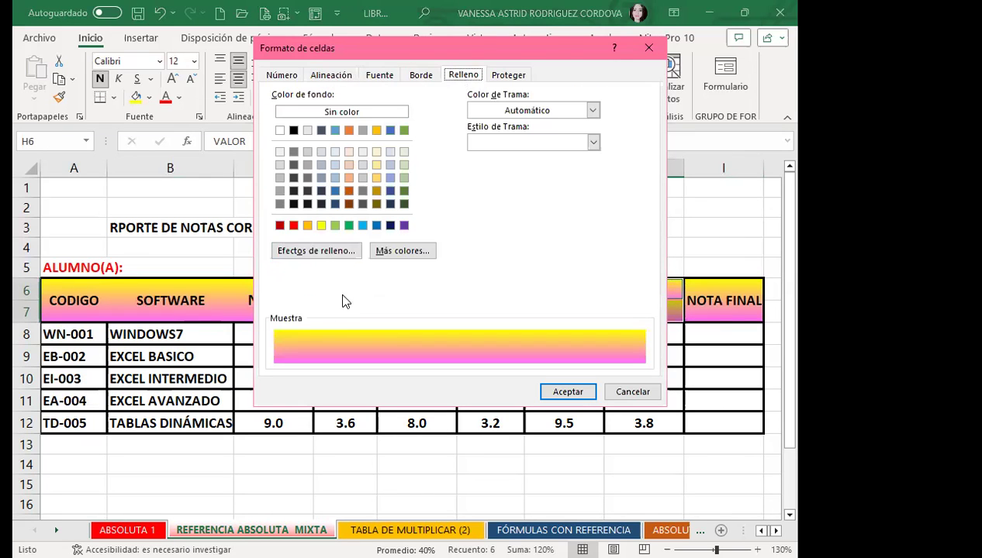
{"action": "left_click", "coordinate": [317, 251]}
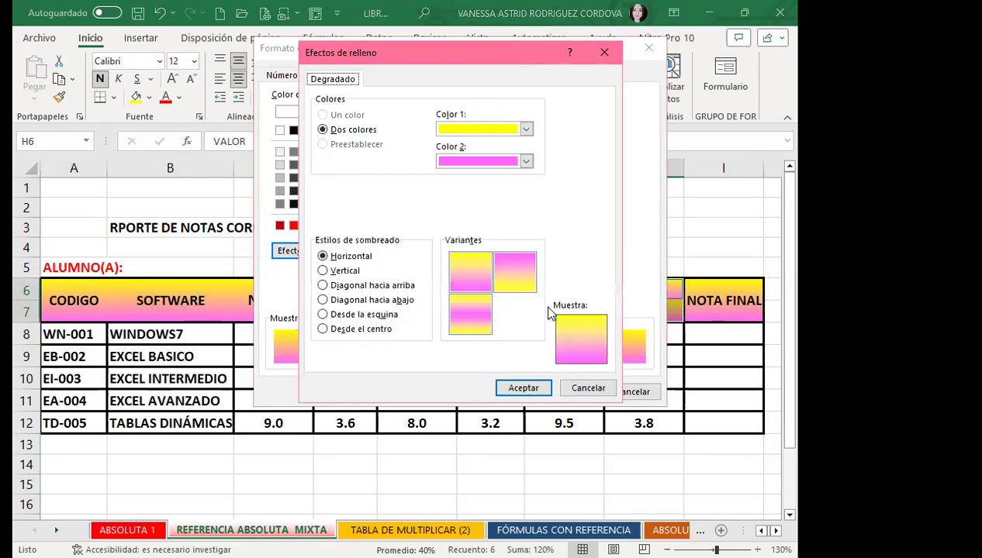
{"action": "left_click", "coordinate": [523, 389]}
{"action": "left_click", "coordinate": [567, 392]}
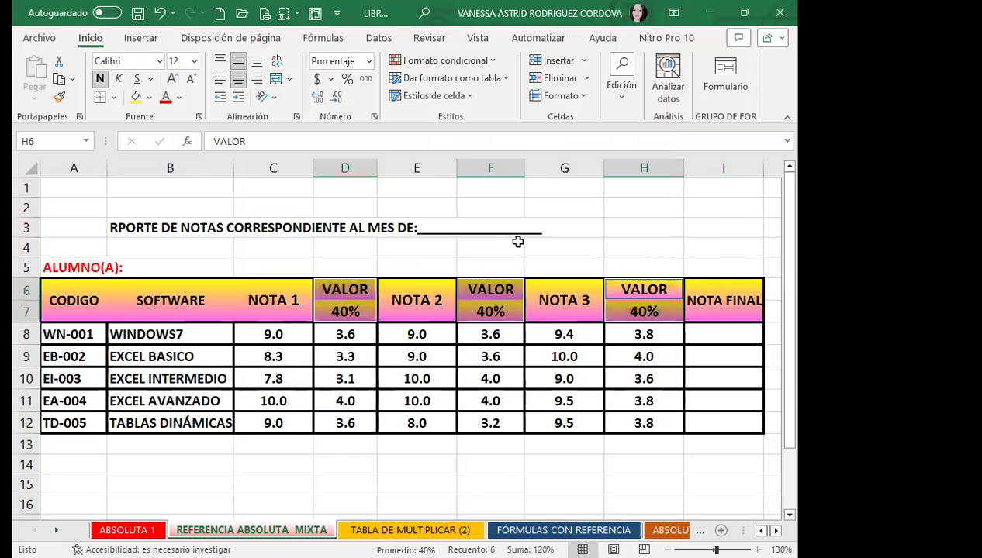
{"action": "left_click", "coordinate": [517, 241]}
{"action": "left_click", "coordinate": [273, 359]}
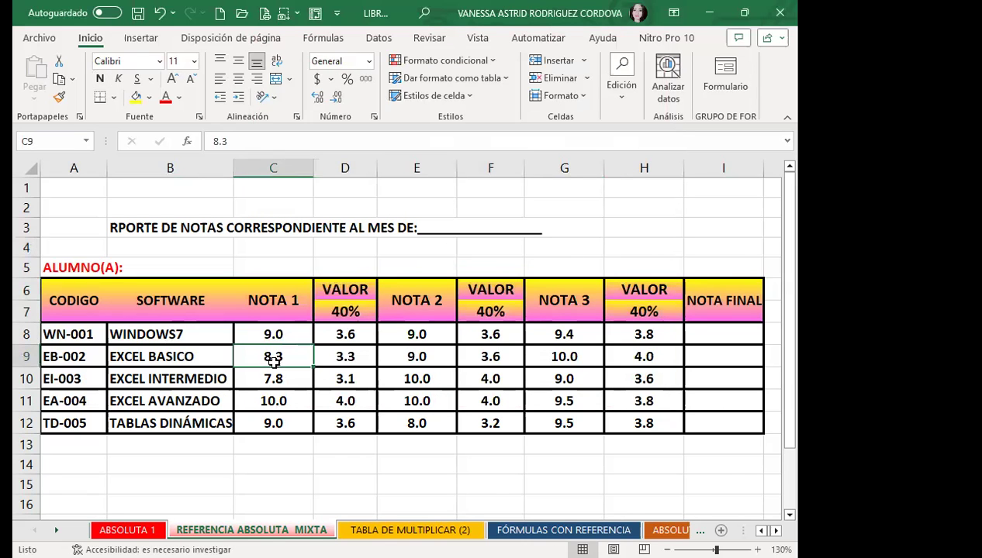
{"action": "left_click_drag", "start_coordinate": [86, 302], "coordinate": [155, 301]}
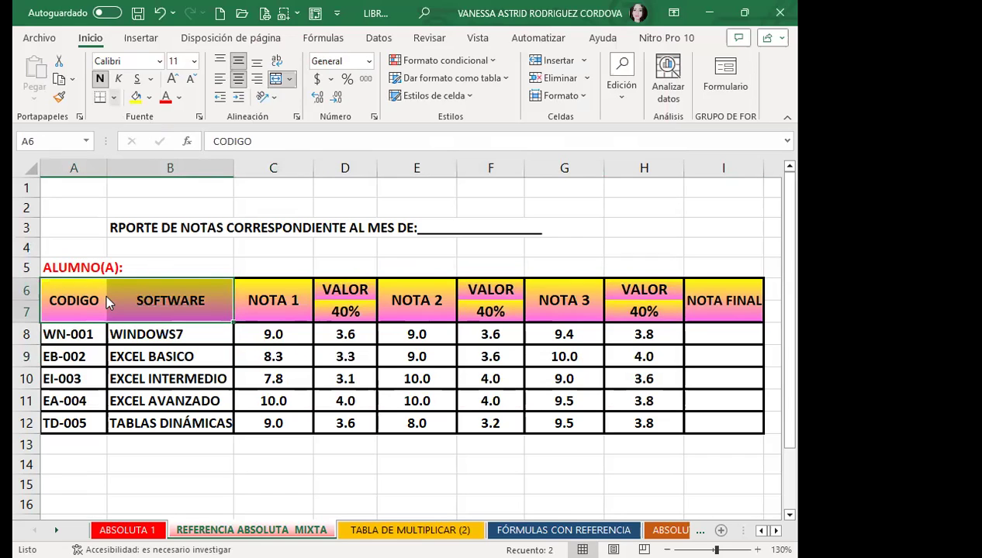
{"action": "left_click", "coordinate": [160, 296]}
{"action": "left_click", "coordinate": [130, 376]}
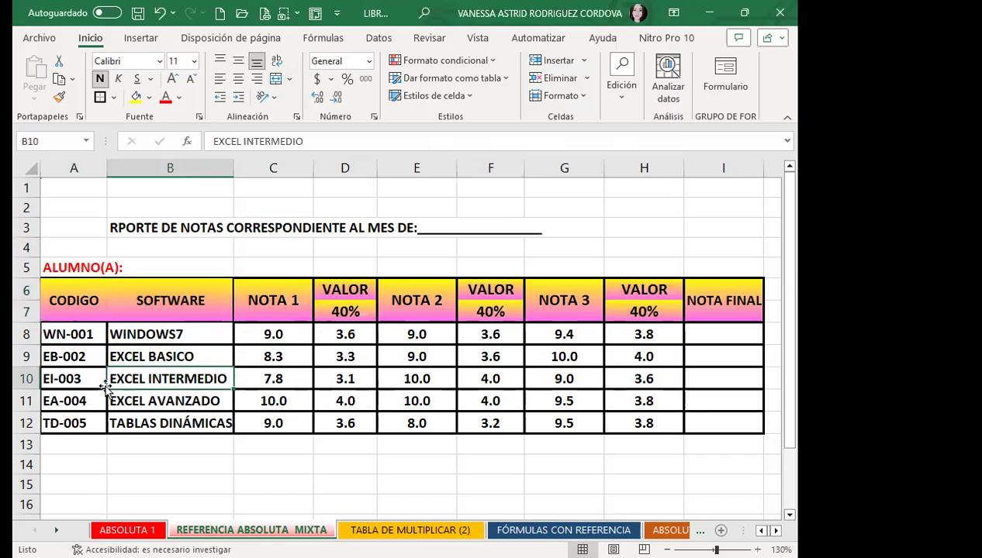
{"action": "left_click", "coordinate": [77, 307]}
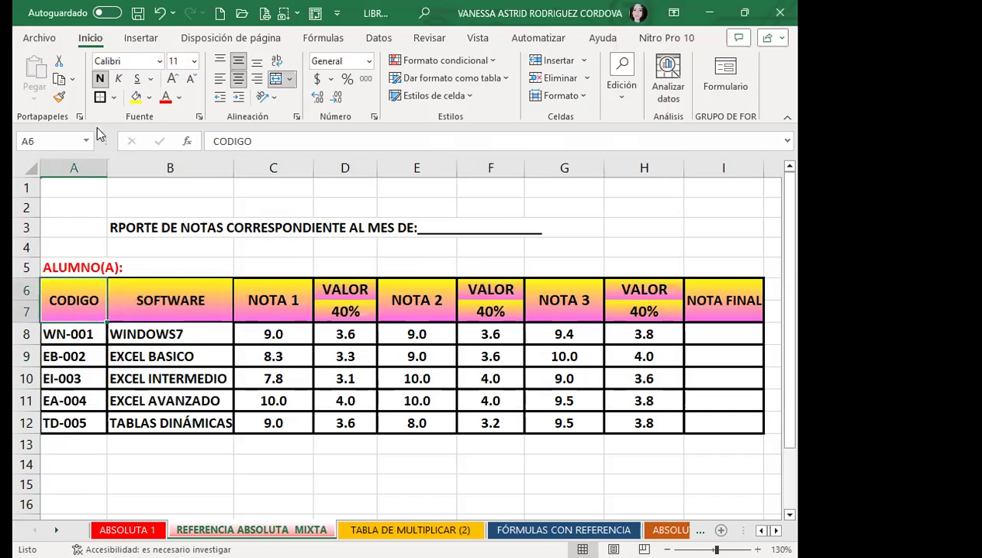
{"action": "left_click", "coordinate": [209, 376]}
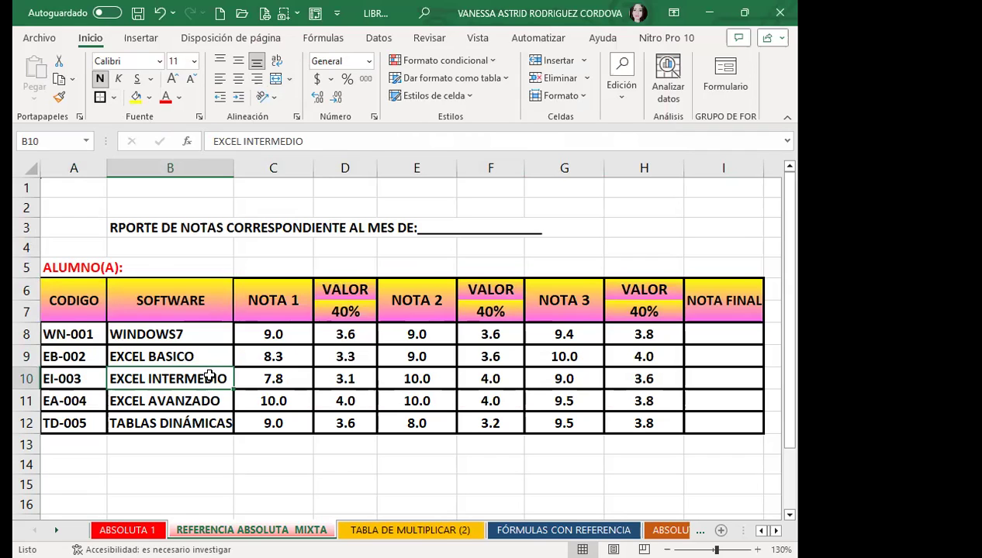
{"action": "left_click", "coordinate": [318, 309]}
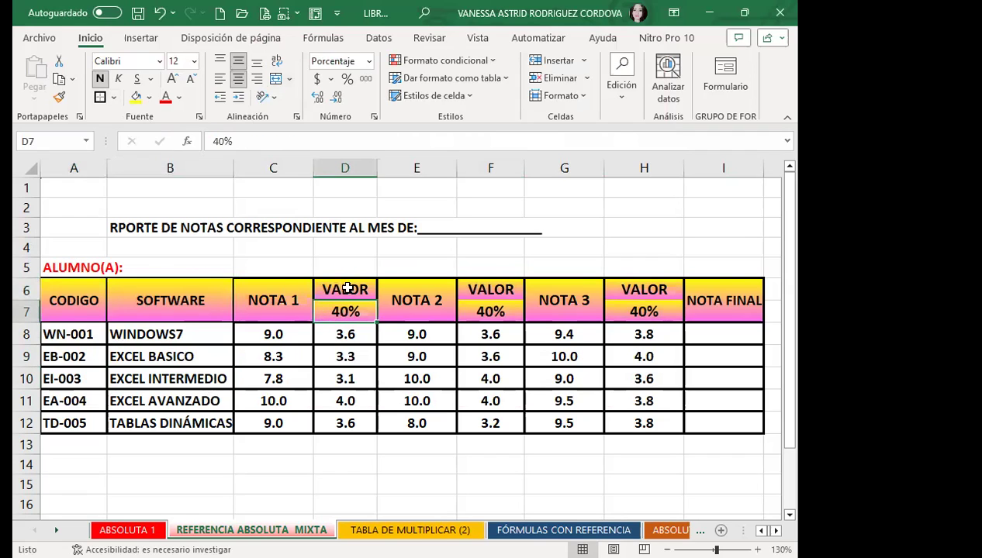
{"action": "left_click", "coordinate": [324, 293]}
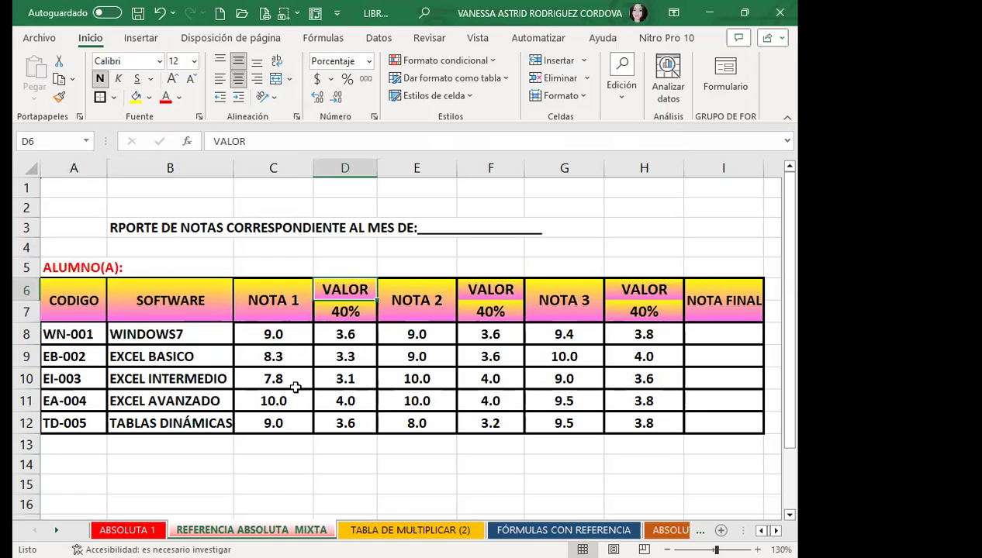
{"action": "left_click", "coordinate": [330, 314]}
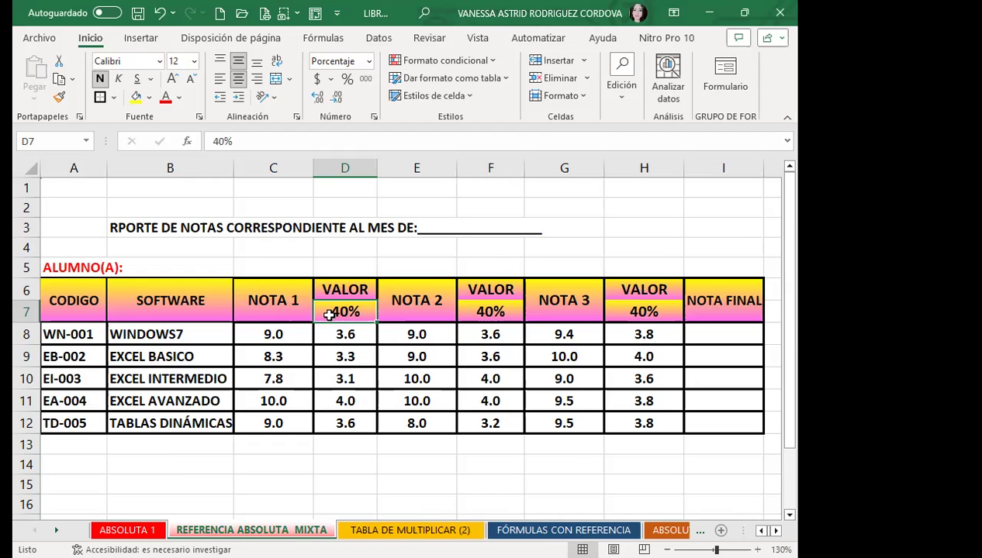
{"action": "left_click", "coordinate": [263, 376]}
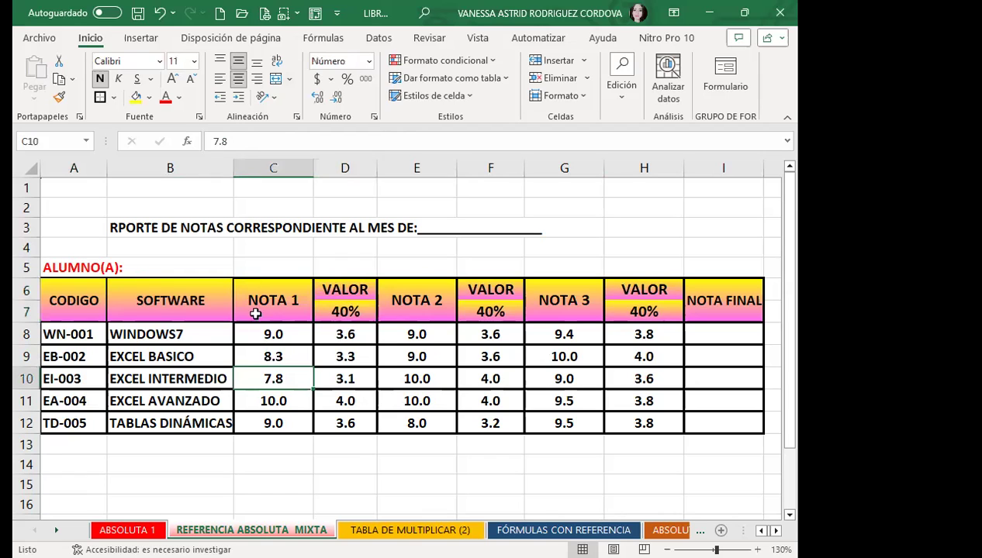
{"action": "left_click", "coordinate": [339, 361]}
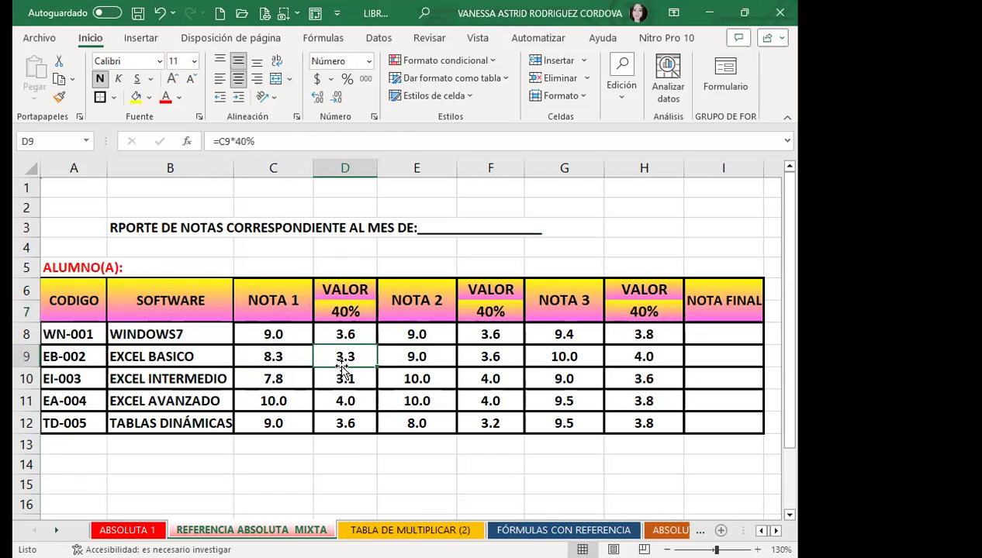
{"action": "left_click", "coordinate": [338, 290]}
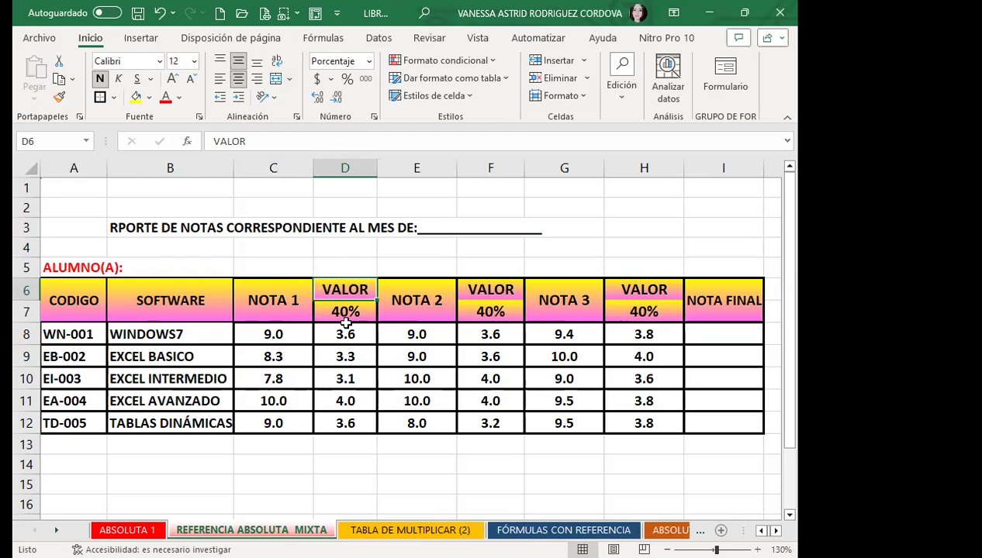
{"action": "left_click", "coordinate": [344, 310]}
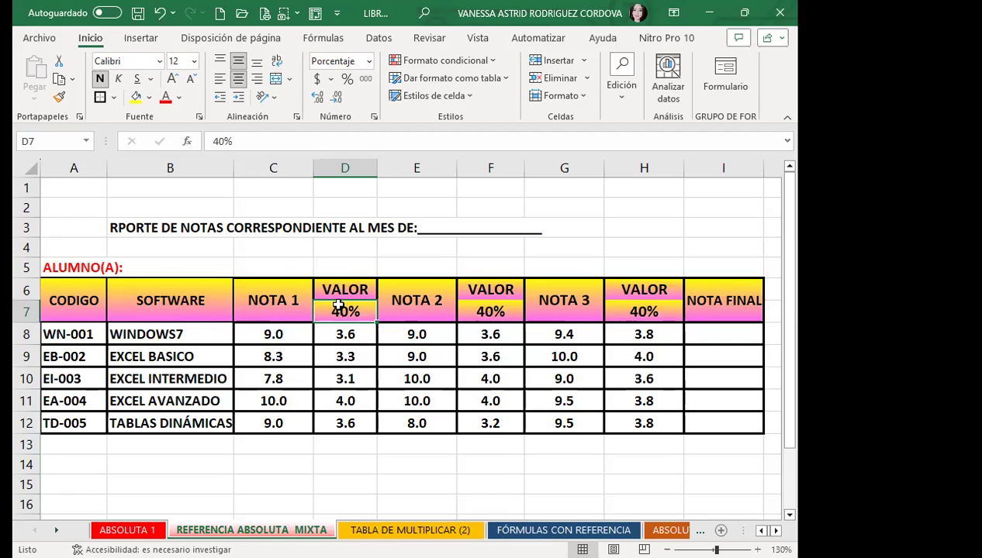
{"action": "left_click", "coordinate": [659, 183]}
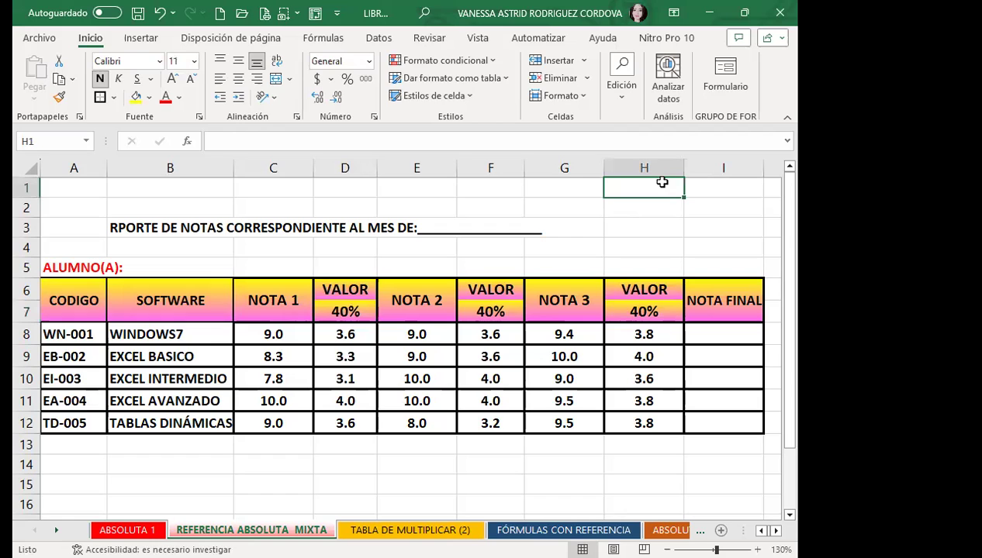
{"action": "type", "text": "40%"}
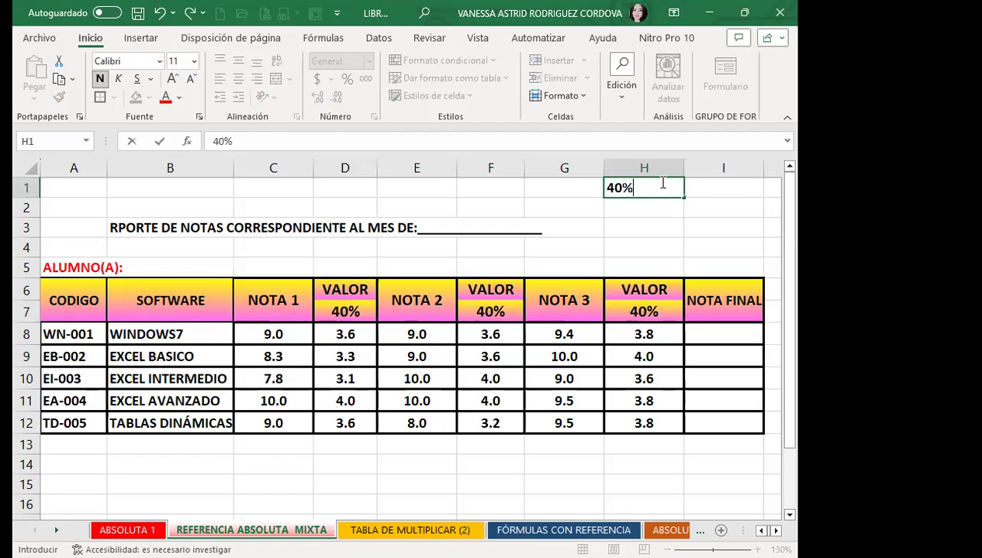
{"action": "key", "text": "Return"}
{"action": "left_click", "coordinate": [659, 169]}
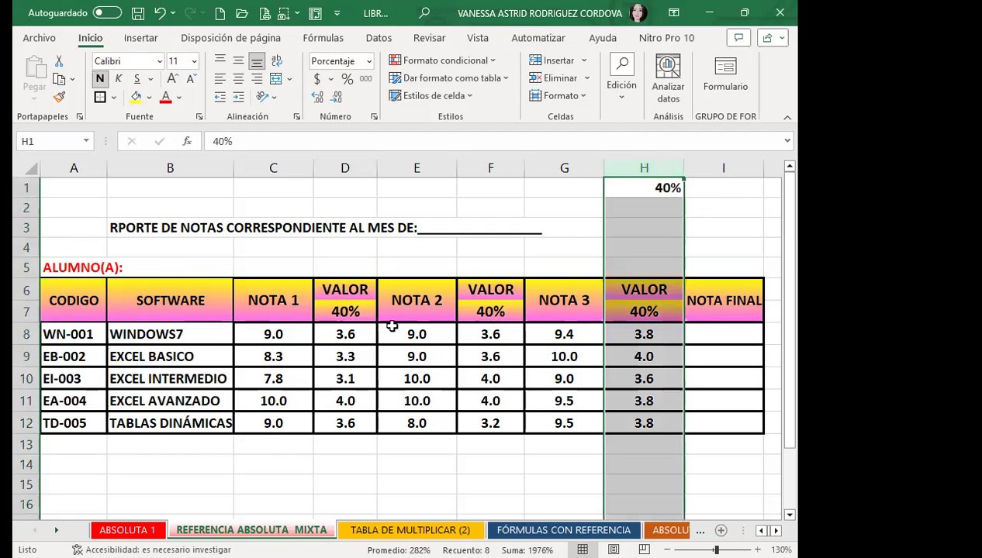
{"action": "left_click", "coordinate": [332, 331]}
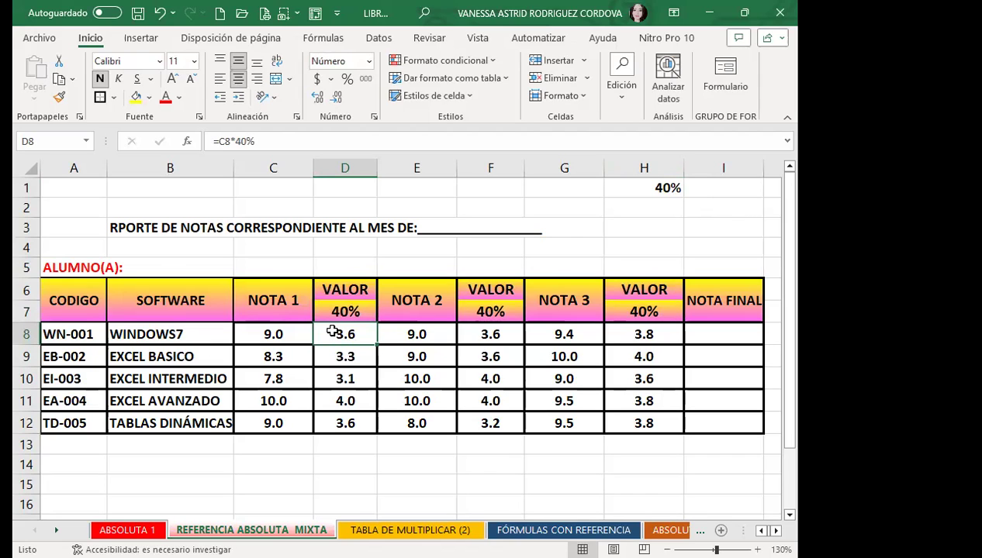
{"action": "left_click", "coordinate": [648, 189]}
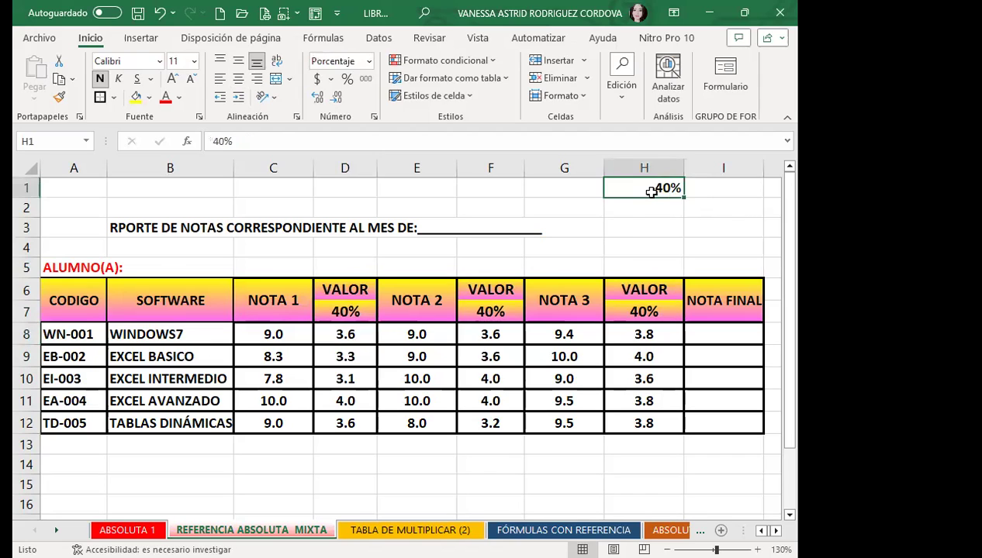
{"action": "left_click", "coordinate": [503, 189]}
{"action": "left_click", "coordinate": [706, 223]}
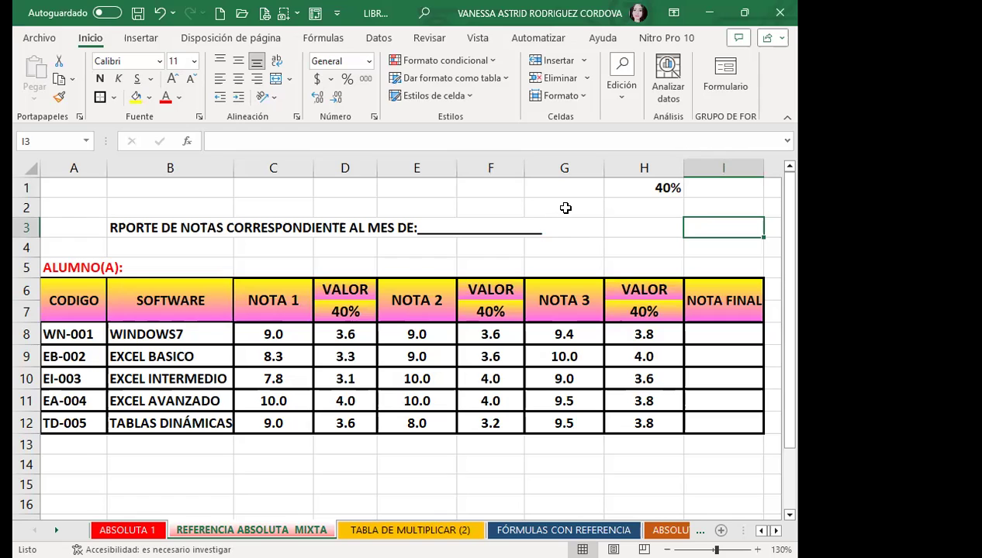
{"action": "left_click", "coordinate": [565, 208]}
{"action": "left_click_drag", "start_coordinate": [476, 186], "coordinate": [657, 171]}
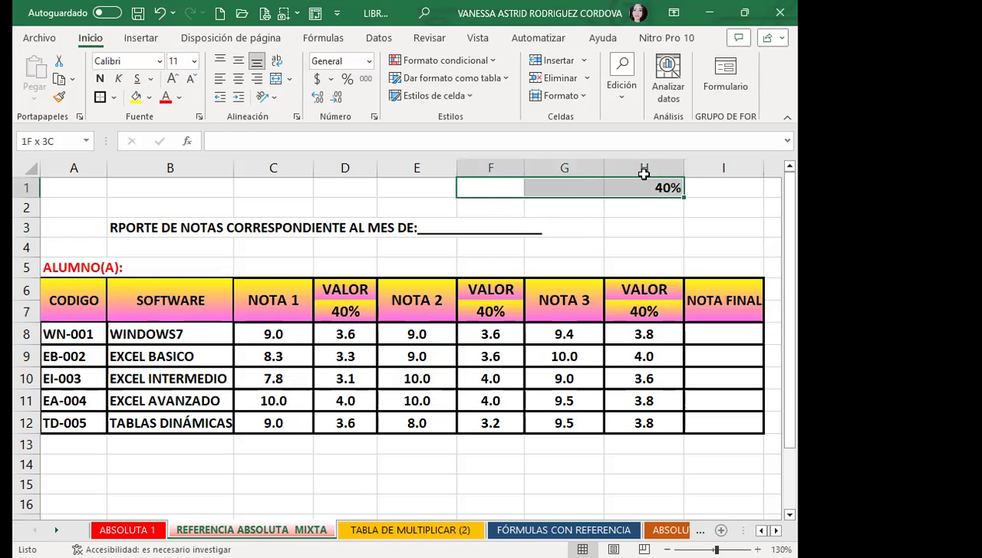
{"action": "key", "text": "Delete"}
- Drag the row border up to make header rows 6 and 7 shorter
{"action": "left_click", "coordinate": [640, 229]}
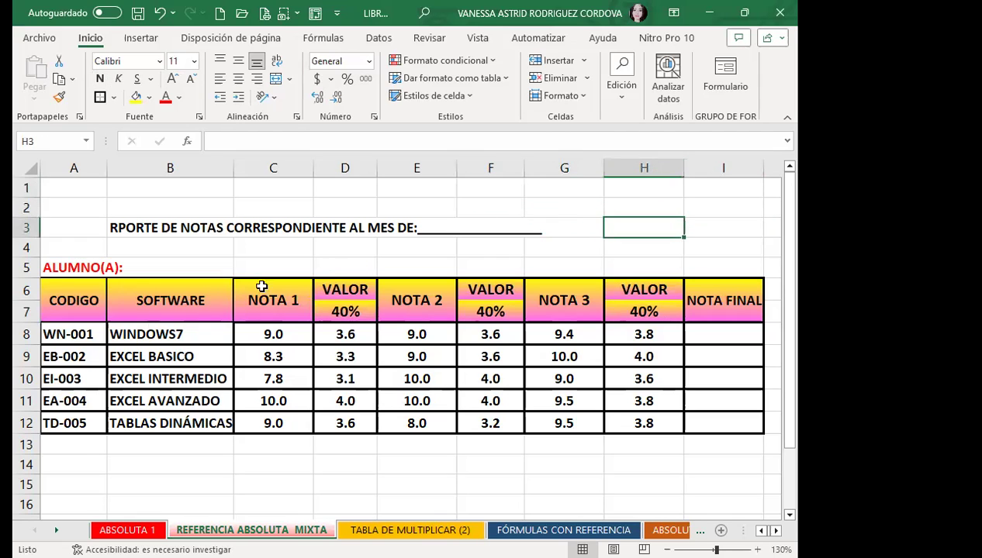
{"action": "left_click_drag", "start_coordinate": [48, 294], "coordinate": [746, 295]}
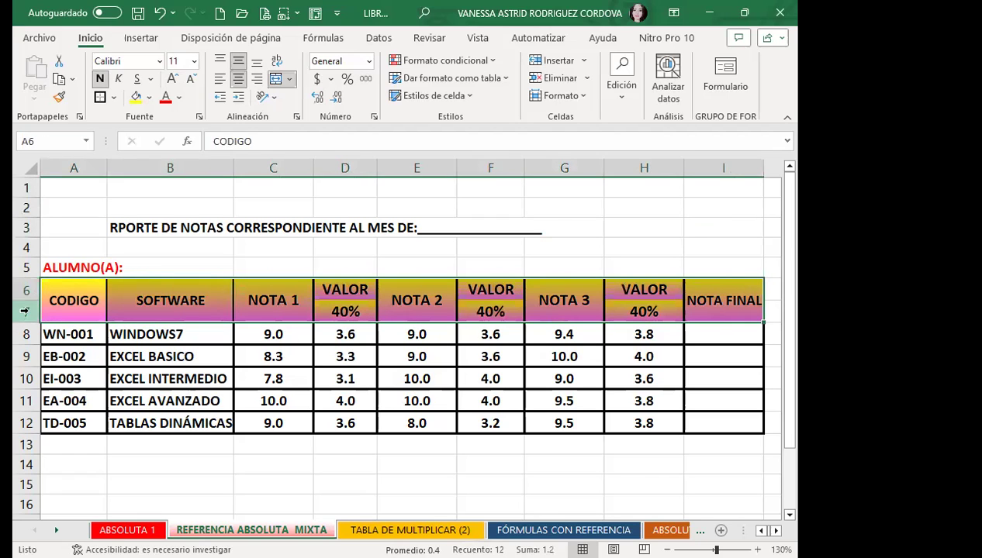
{"action": "left_click_drag", "start_coordinate": [37, 323], "coordinate": [34, 294]}
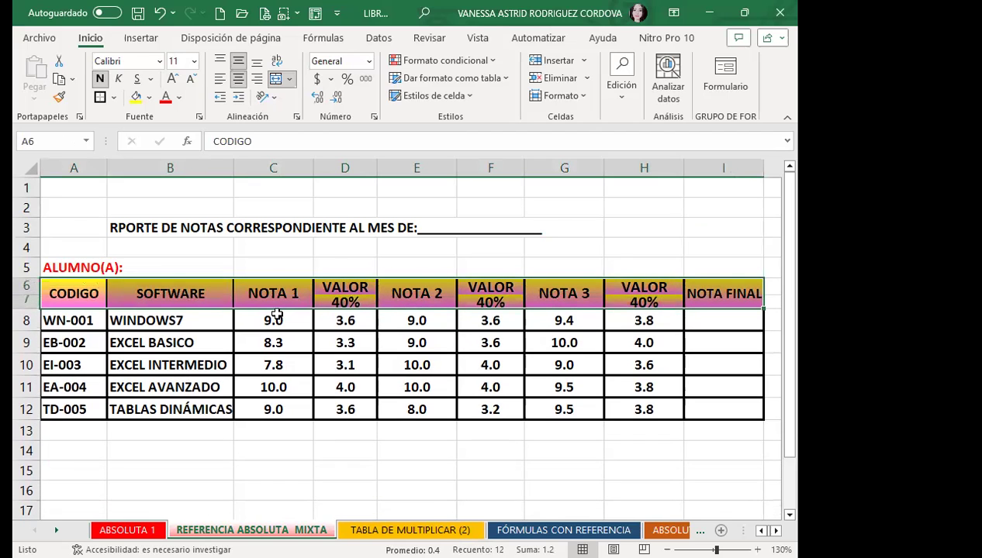
- Review D7, D9 and E12, then go to the TABLA DE MULTIPLICAR (2) sheet
{"action": "left_click", "coordinate": [359, 302]}
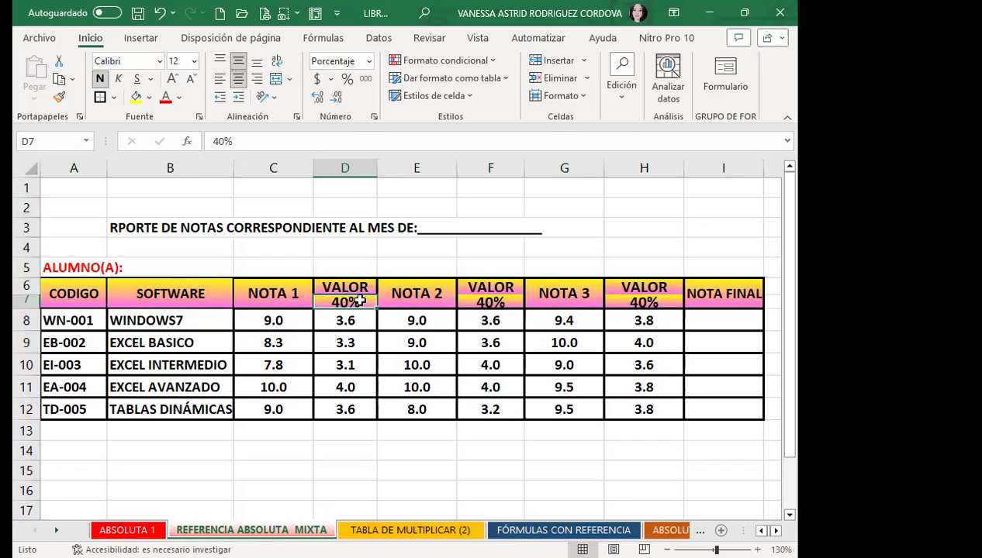
{"action": "left_click", "coordinate": [361, 342]}
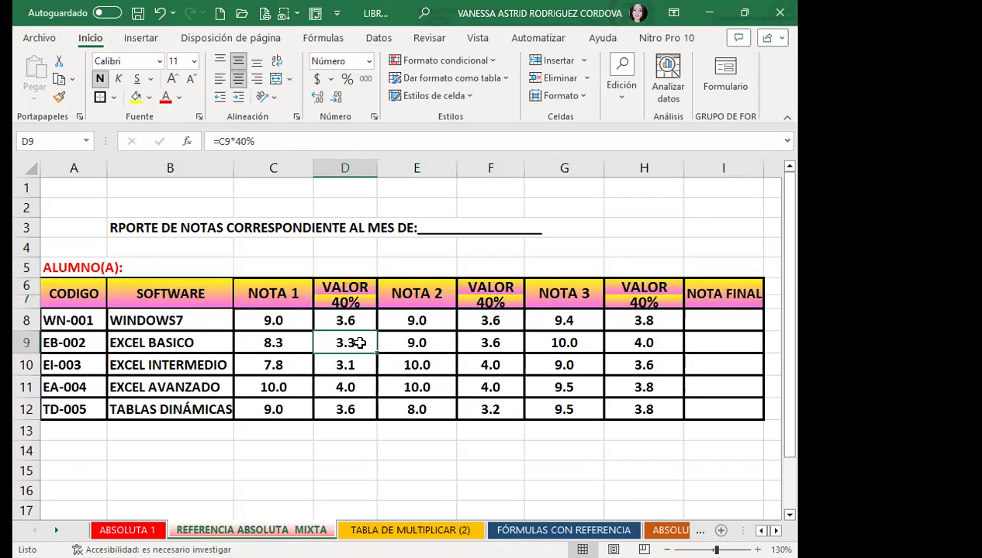
{"action": "left_click", "coordinate": [451, 407]}
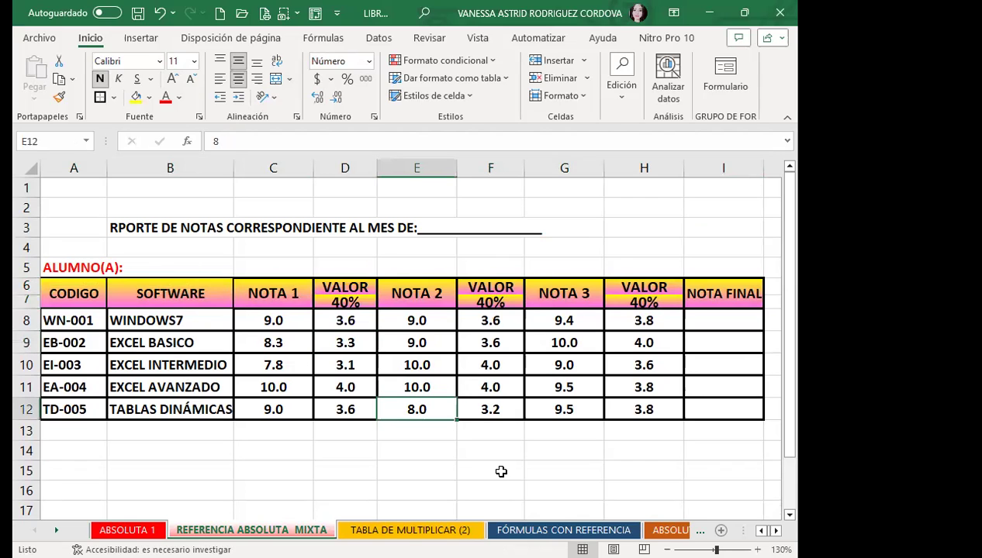
{"action": "left_click", "coordinate": [400, 529]}
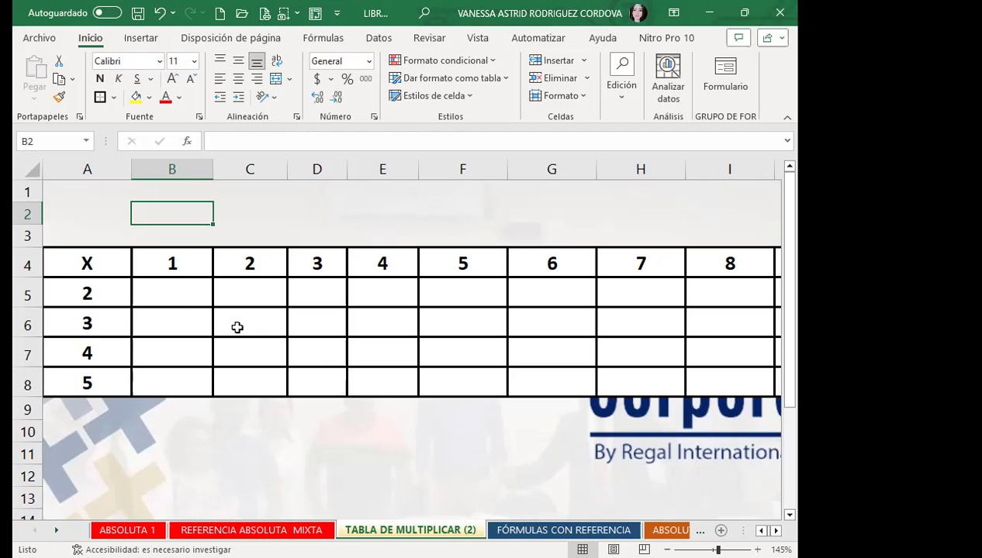
- Start a formula with = in product cell B5
{"action": "left_click", "coordinate": [186, 291]}
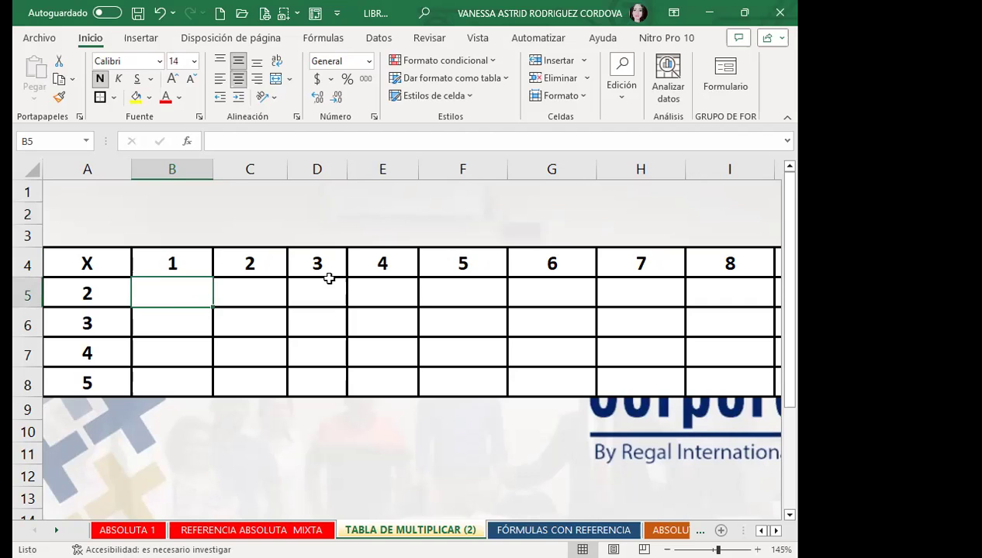
{"action": "type", "text": "="}
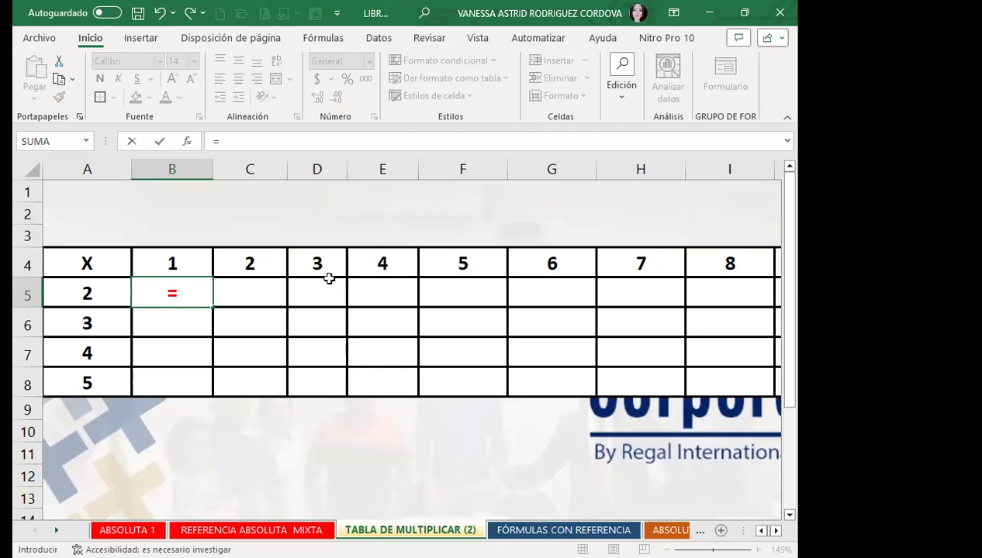
- Reference the multiplier 2 in A5 so B5 reads =A5, and reopen it for editing
{"action": "left_click", "coordinate": [82, 300]}
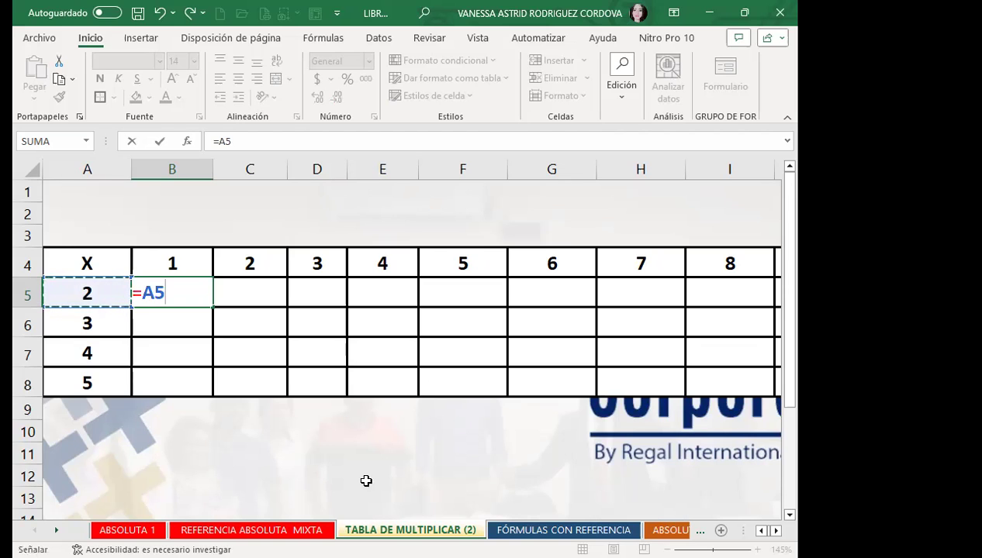
{"action": "key", "text": "Return"}
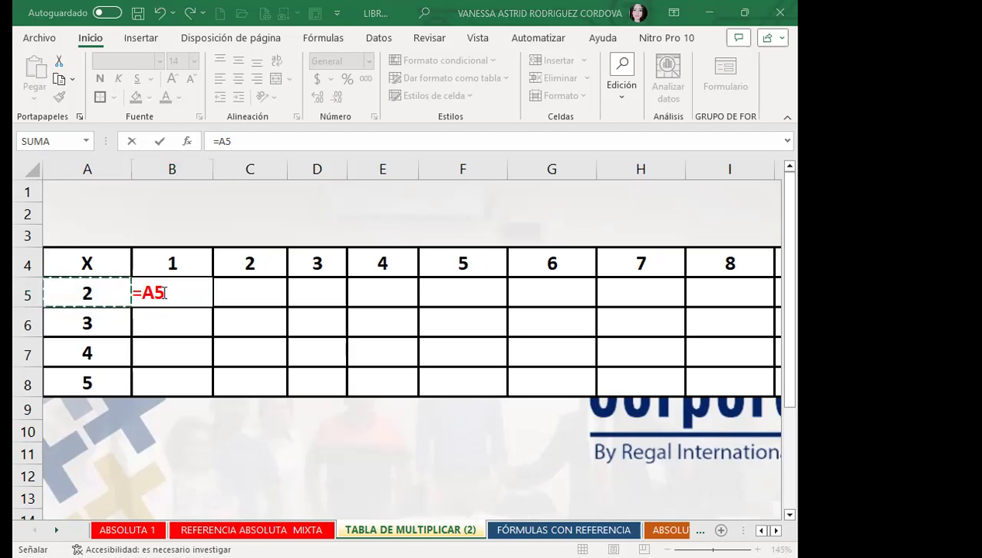
{"action": "double_click", "coordinate": [163, 292]}
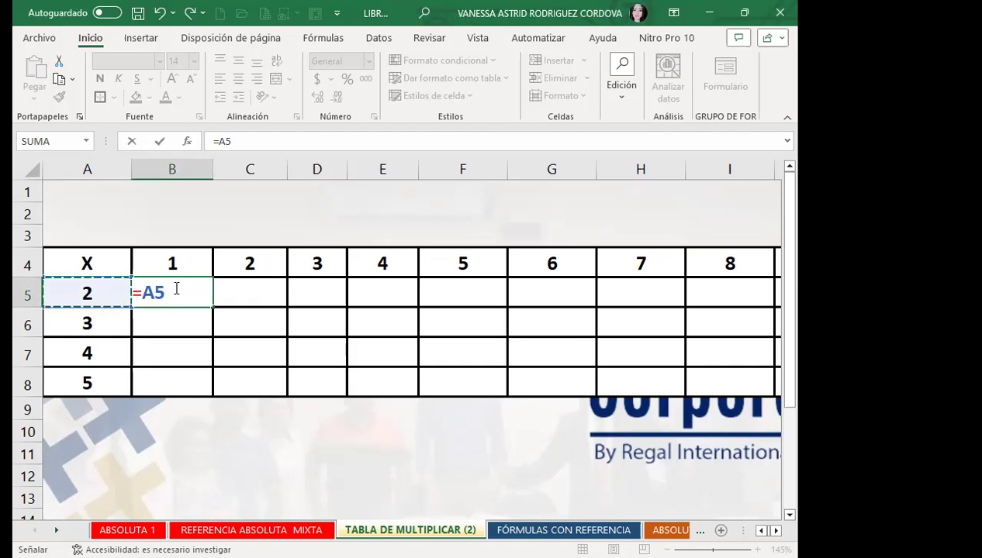
{"action": "scroll", "coordinate": [491, 451], "scroll_direction": "down", "scroll_amount": 1}
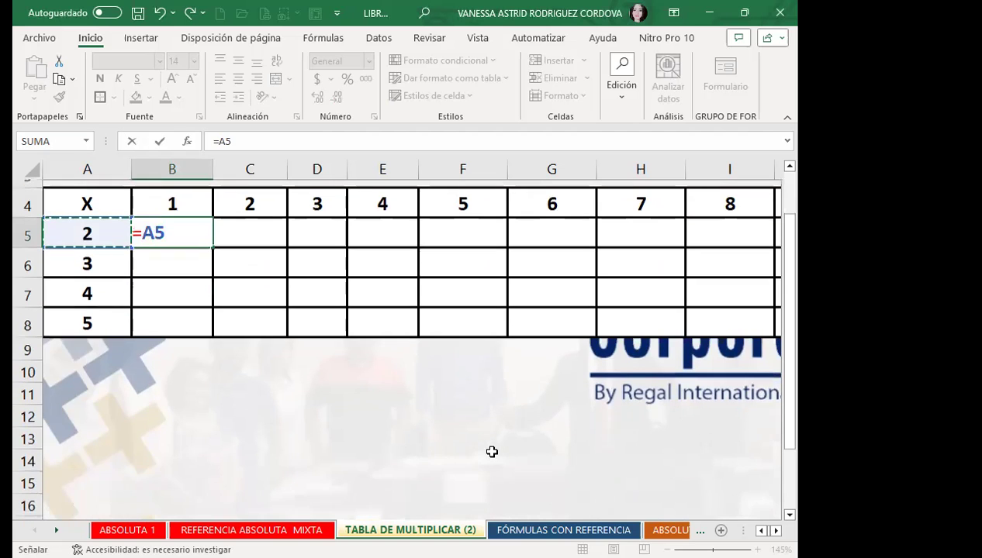
{"action": "scroll", "coordinate": [492, 451], "scroll_direction": "down", "scroll_amount": 1}
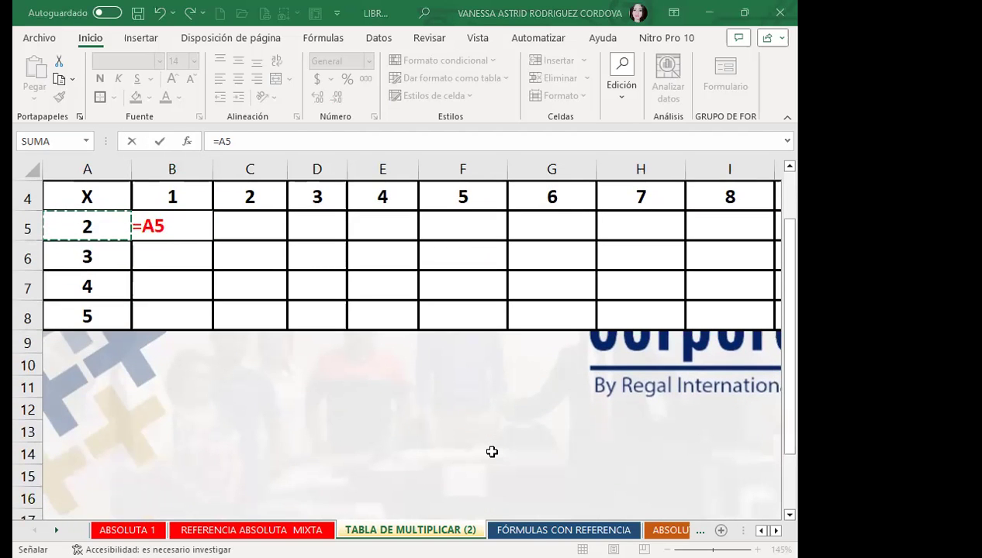
{"action": "scroll", "coordinate": [492, 452], "scroll_direction": "up", "scroll_amount": 1}
{"action": "left_click", "coordinate": [179, 296]}
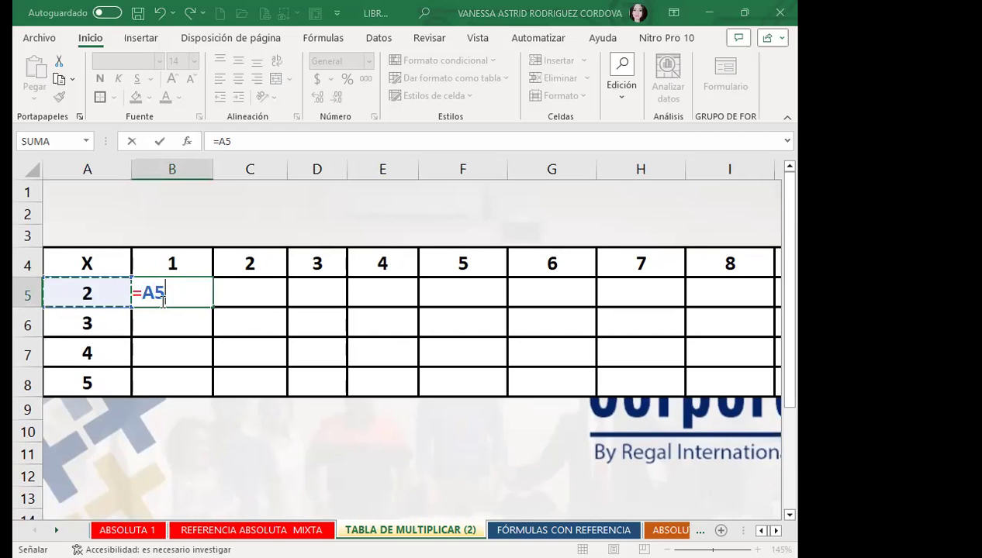
- Finish B5 as =A$5*B$4 with row-locked references, showing 2
{"action": "left_click", "coordinate": [144, 293]}
{"action": "key", "text": "F4"}
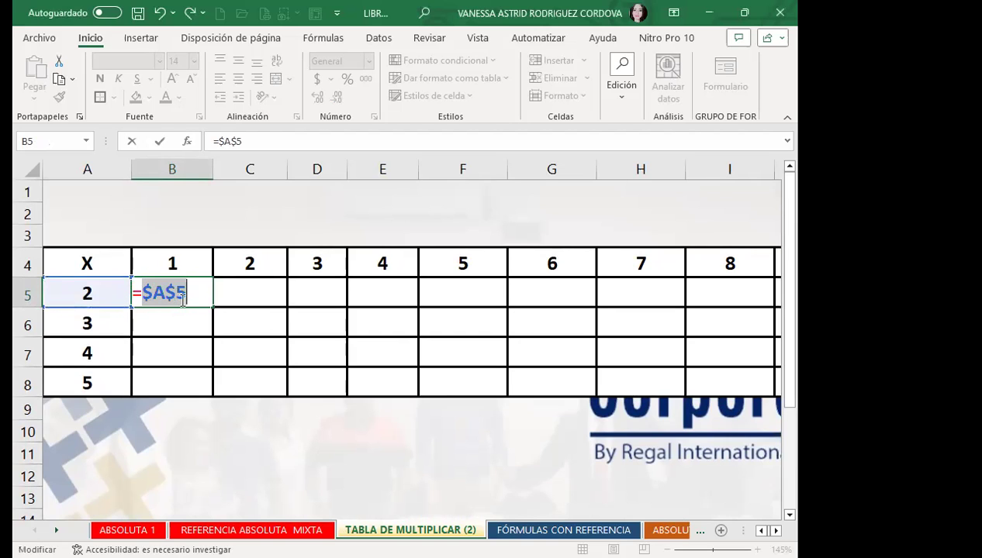
{"action": "key", "text": "F4"}
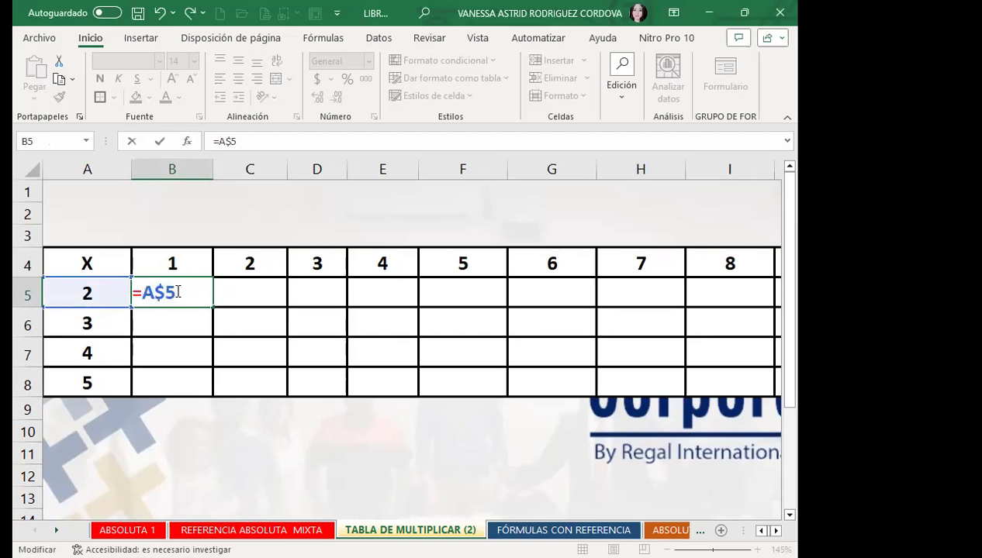
{"action": "type", "text": "*"}
{"action": "left_click", "coordinate": [190, 261]}
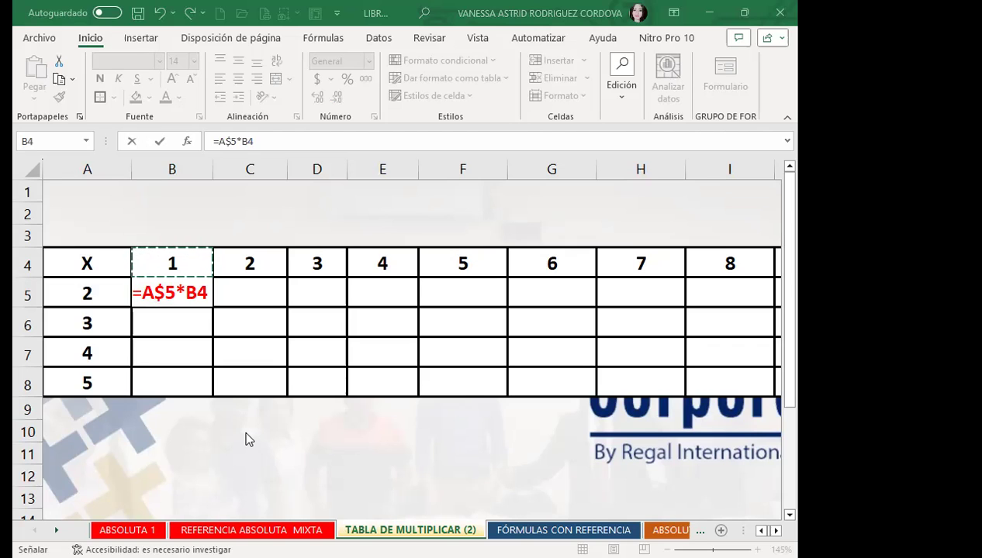
{"action": "left_click", "coordinate": [208, 289]}
{"action": "key", "text": "F4"}
{"action": "key", "text": "F4"}
{"action": "key", "text": "Return"}
{"action": "left_click", "coordinate": [177, 295]}
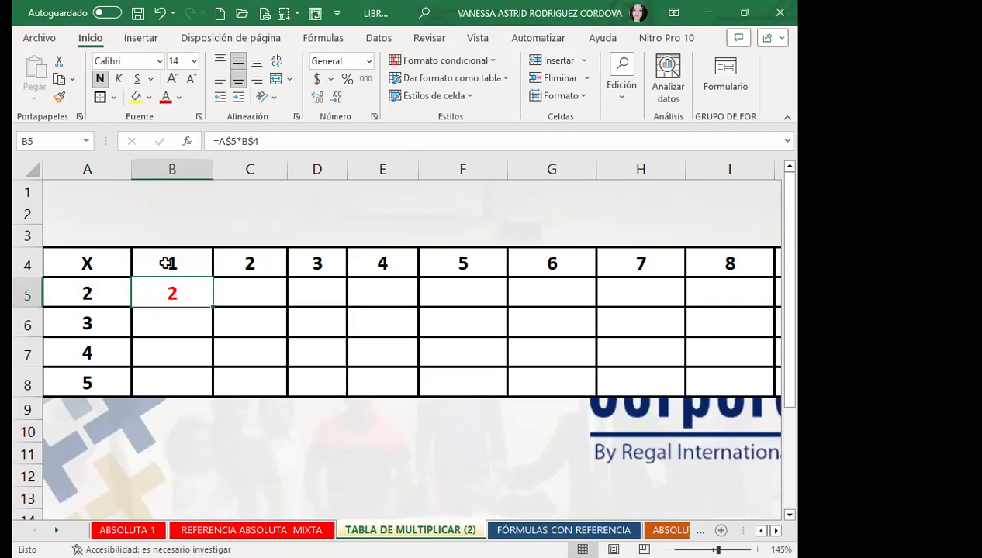
- Fill B5 across to K5, spot the compounding results (4, 12, 48…), then undo them
{"action": "mouse_move", "coordinate": [212, 307]}
{"action": "left_mouse_down"}
{"action": "mouse_move", "coordinate": [729, 306]}
{"action": "mouse_move", "coordinate": [611, 302]}
{"action": "left_mouse_up"}
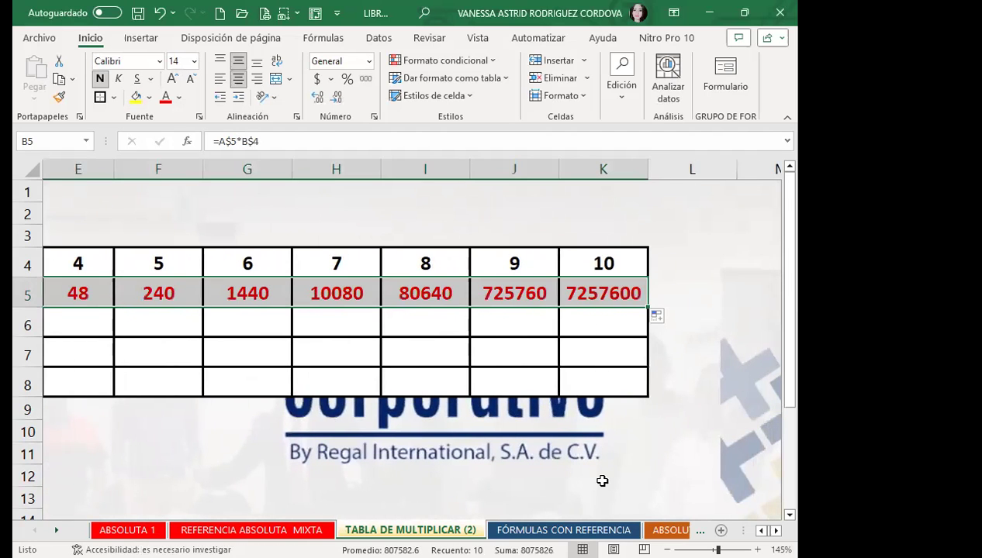
{"action": "scroll", "coordinate": [411, 341], "scroll_direction": "left", "scroll_amount": 5}
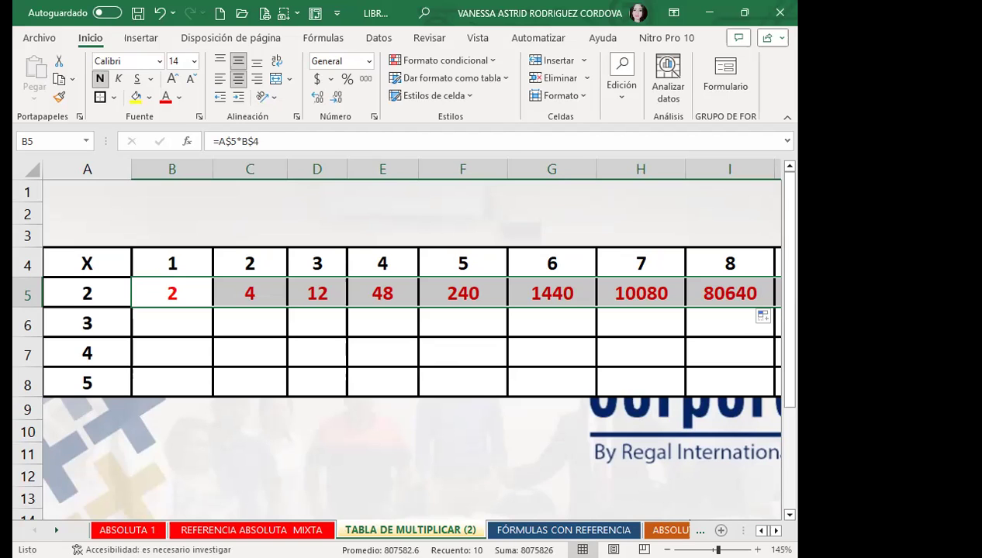
{"action": "left_click", "coordinate": [172, 293]}
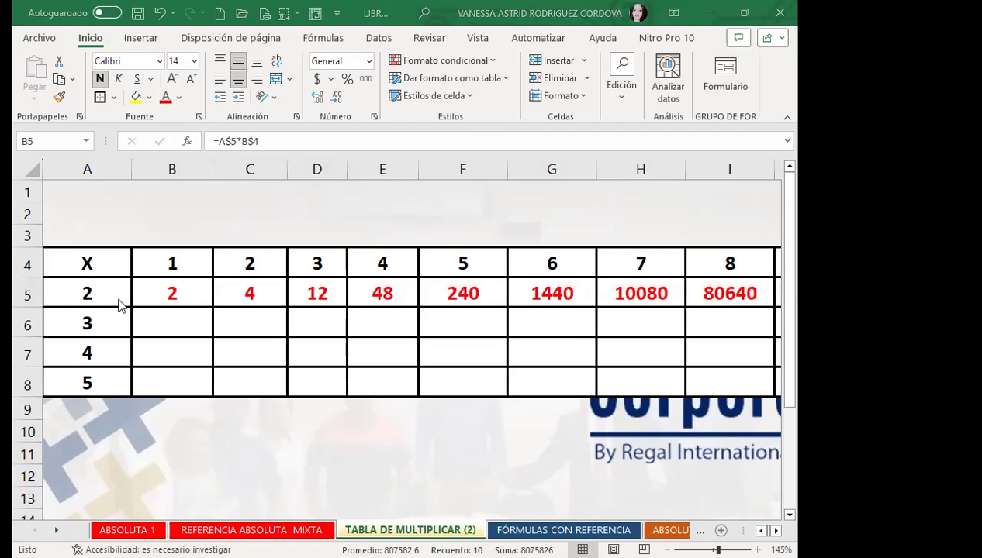
{"action": "left_click", "coordinate": [180, 293]}
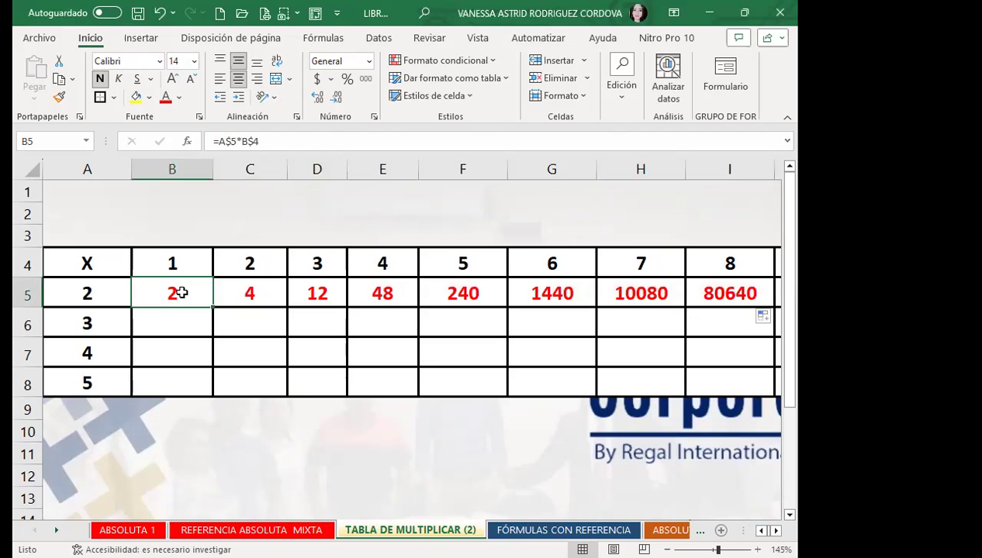
{"action": "left_click_drag", "start_coordinate": [248, 293], "coordinate": [797, 293]}
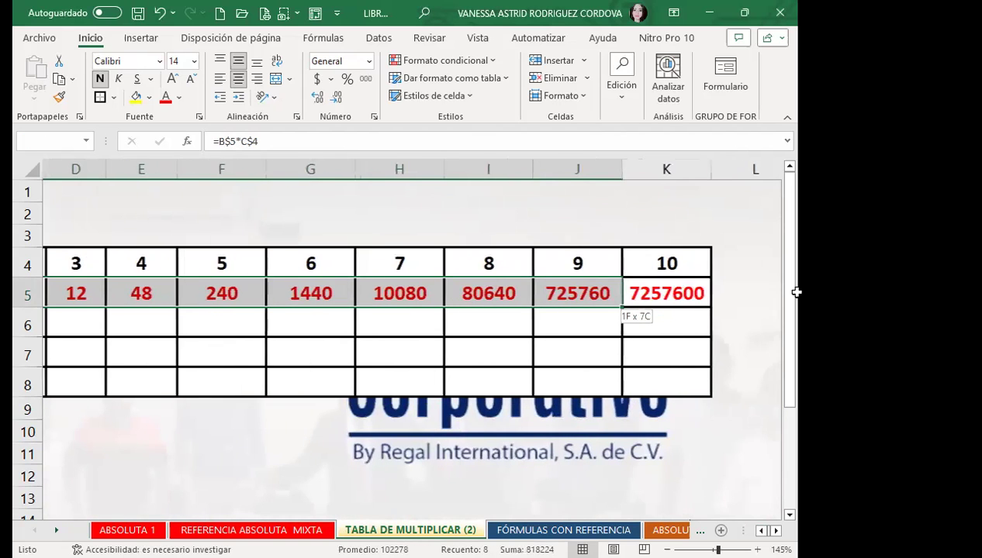
{"action": "key", "text": "ctrl+z"}
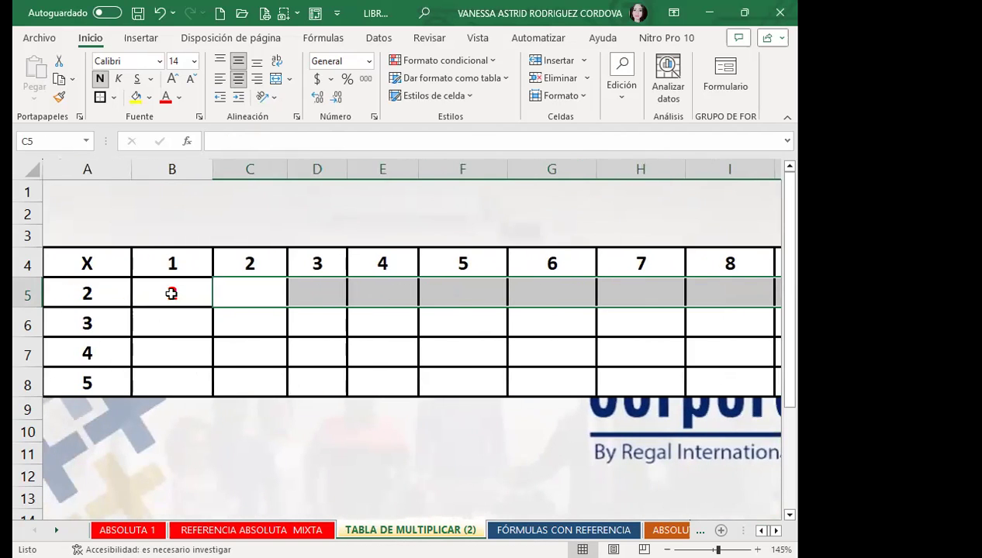
- Edit B5's formula to =$A5*B$4, locking column A instead of row 5
{"action": "left_click", "coordinate": [171, 293]}
{"action": "double_click", "coordinate": [159, 299]}
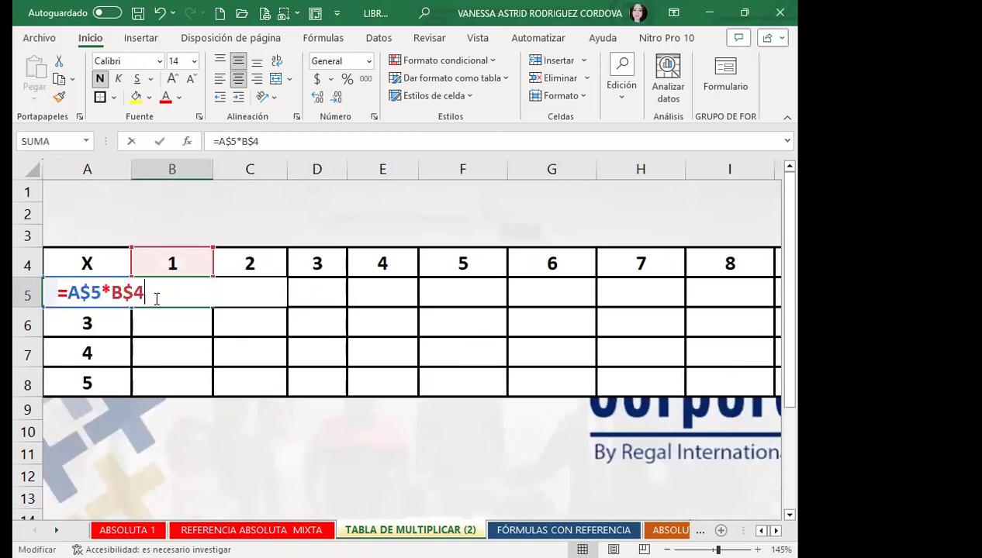
{"action": "left_click", "coordinate": [101, 292]}
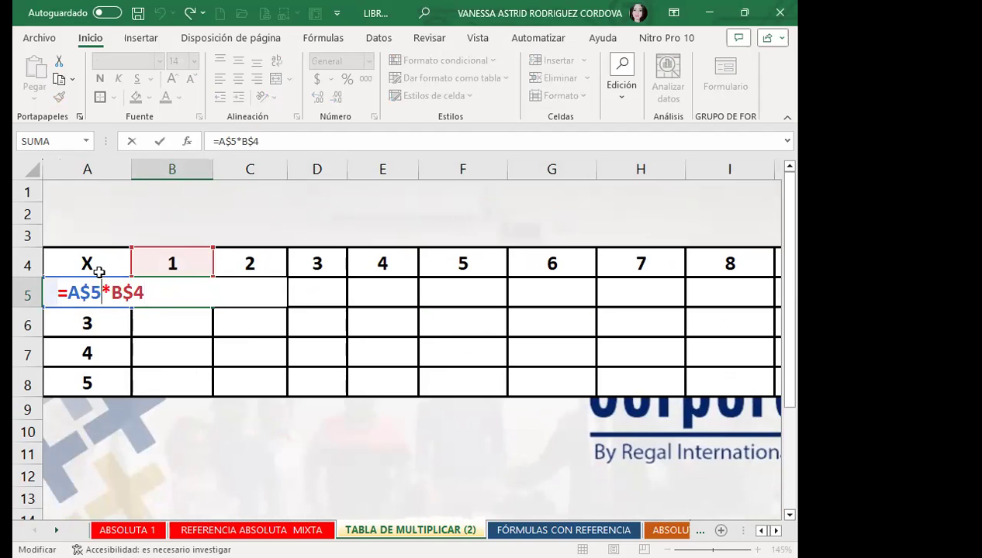
{"action": "key", "text": "F4"}
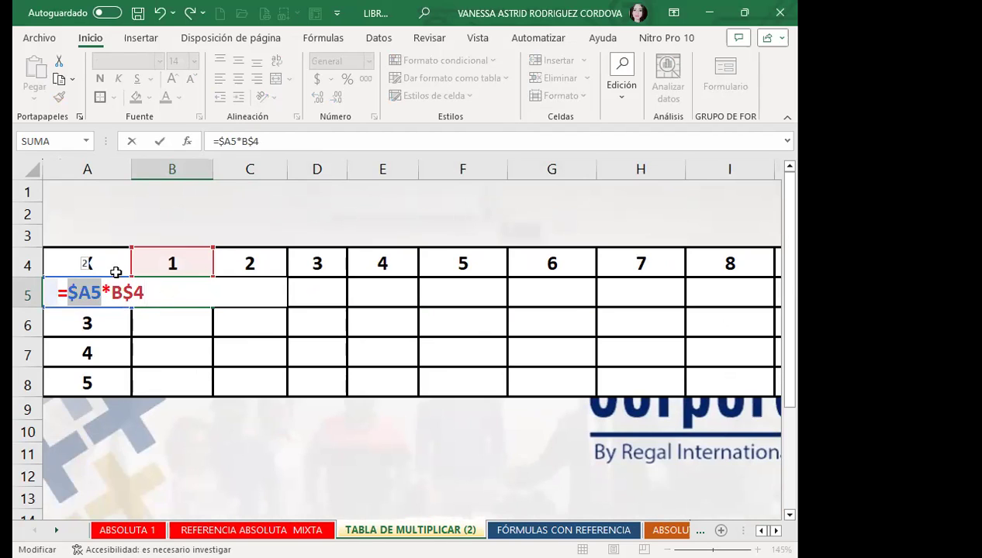
{"action": "left_click", "coordinate": [147, 283]}
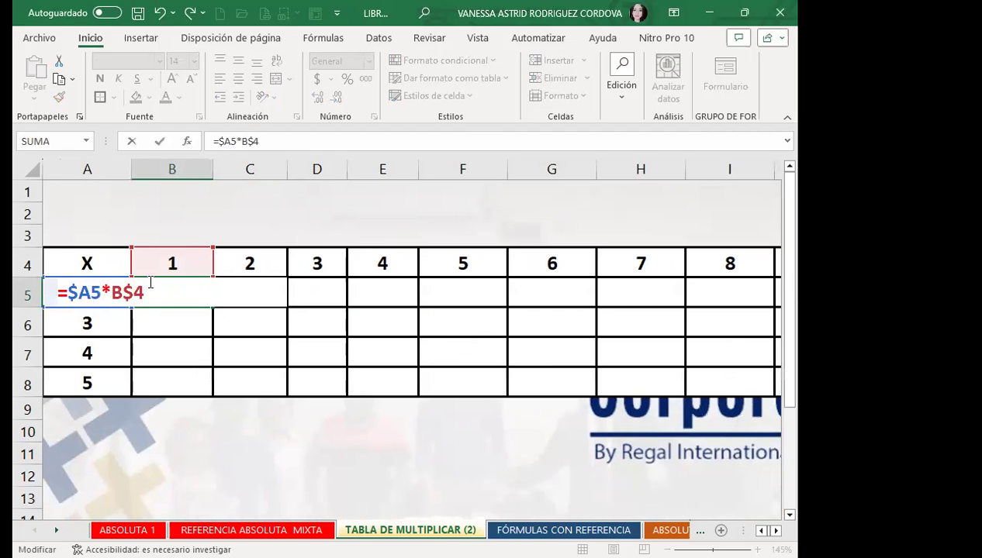
{"action": "key", "text": "Left"}
{"action": "key", "text": "Left"}
{"action": "key", "text": "Return"}
- Fill B5's formula across row 5 to K5 and review the resulting formula
{"action": "left_click", "coordinate": [152, 284]}
{"action": "mouse_move", "coordinate": [213, 307]}
{"action": "left_mouse_down"}
{"action": "mouse_move", "coordinate": [594, 300]}
{"action": "mouse_move", "coordinate": [630, 289]}
{"action": "left_mouse_up"}
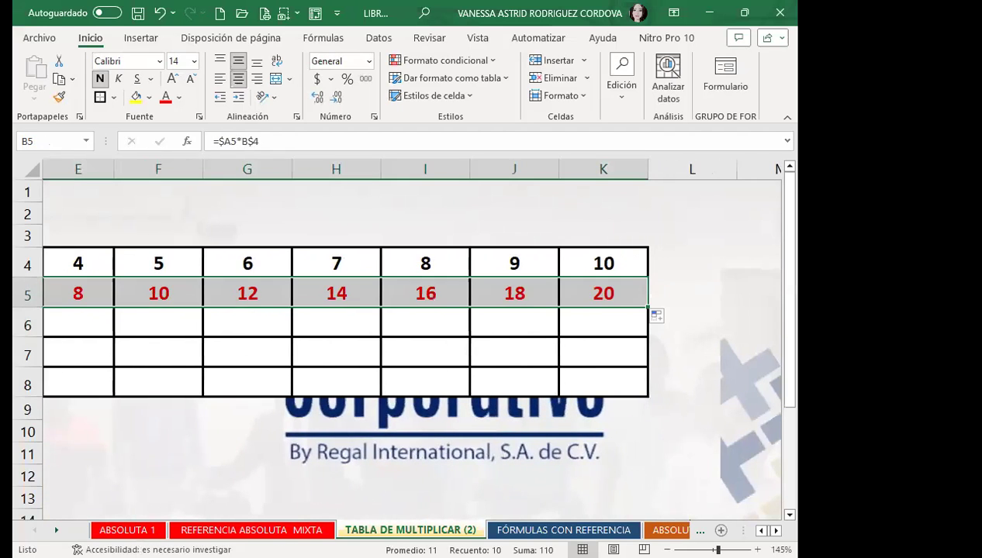
{"action": "scroll", "coordinate": [410, 333], "scroll_direction": "left", "scroll_amount": 4}
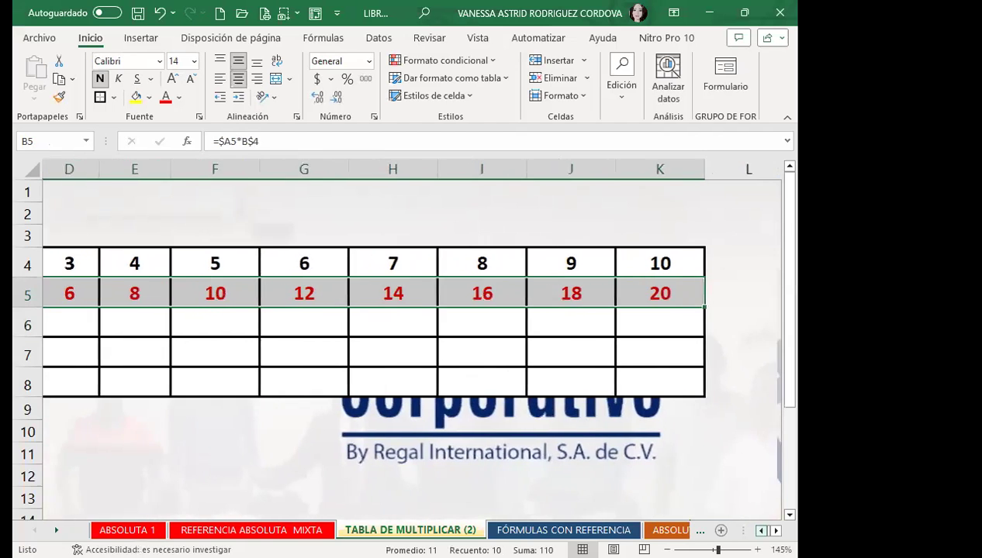
{"action": "left_click", "coordinate": [198, 300]}
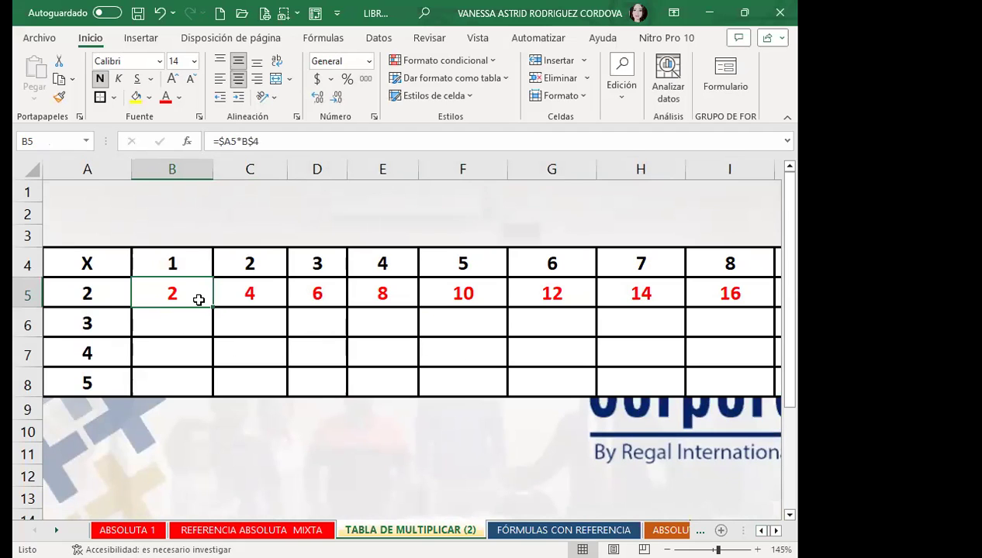
{"action": "double_click", "coordinate": [198, 300]}
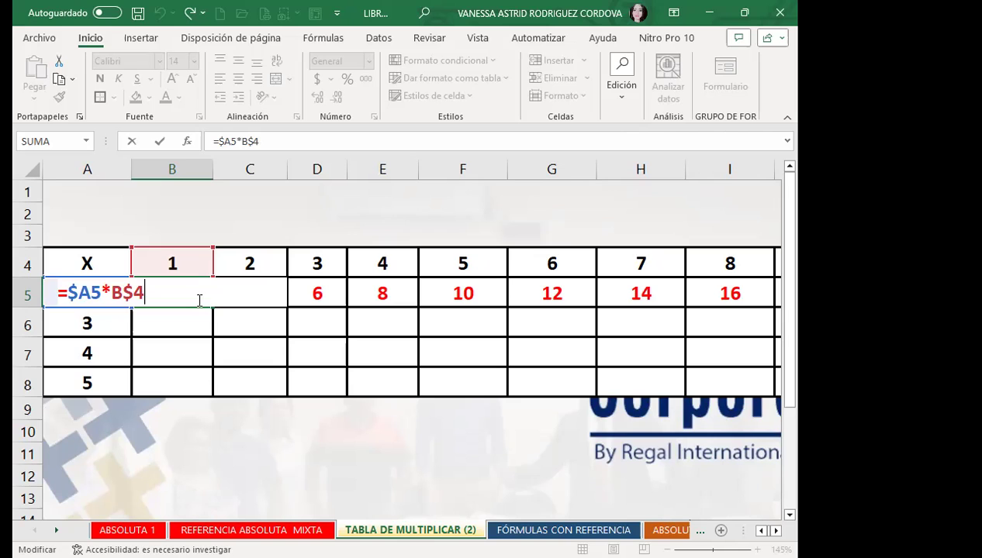
{"action": "key", "text": "Return"}
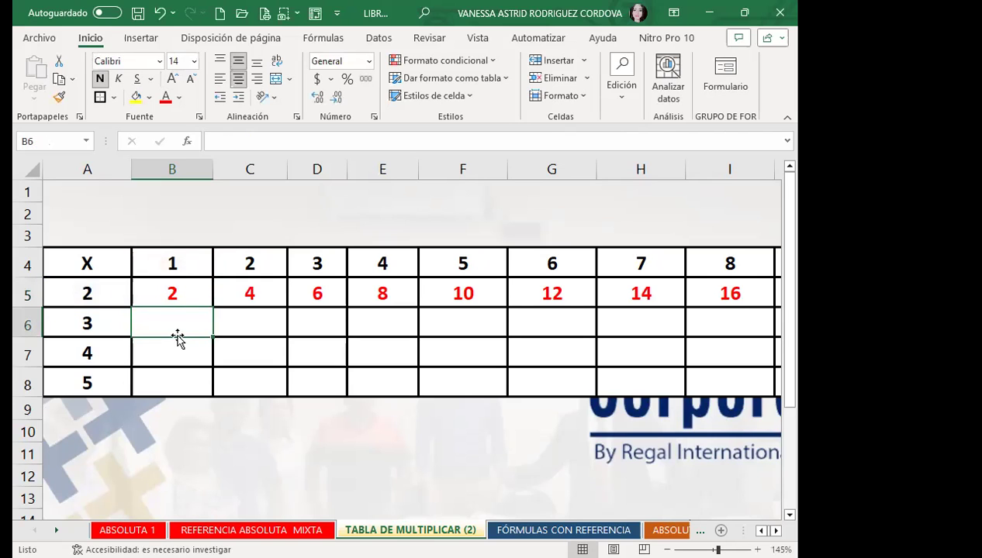
{"action": "key", "text": "shift+F8"}
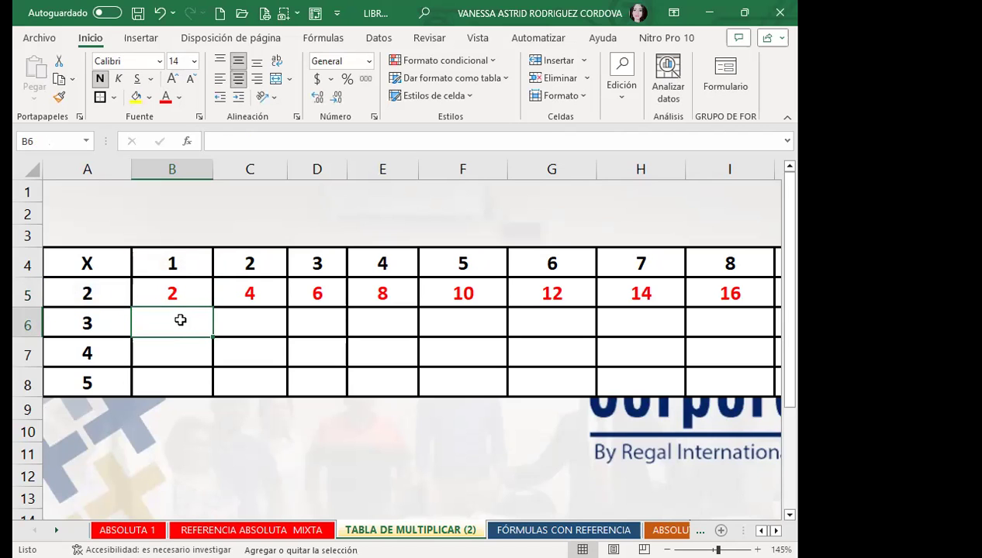
- Enter =$A$6*B4 in B6
{"action": "type", "text": "="}
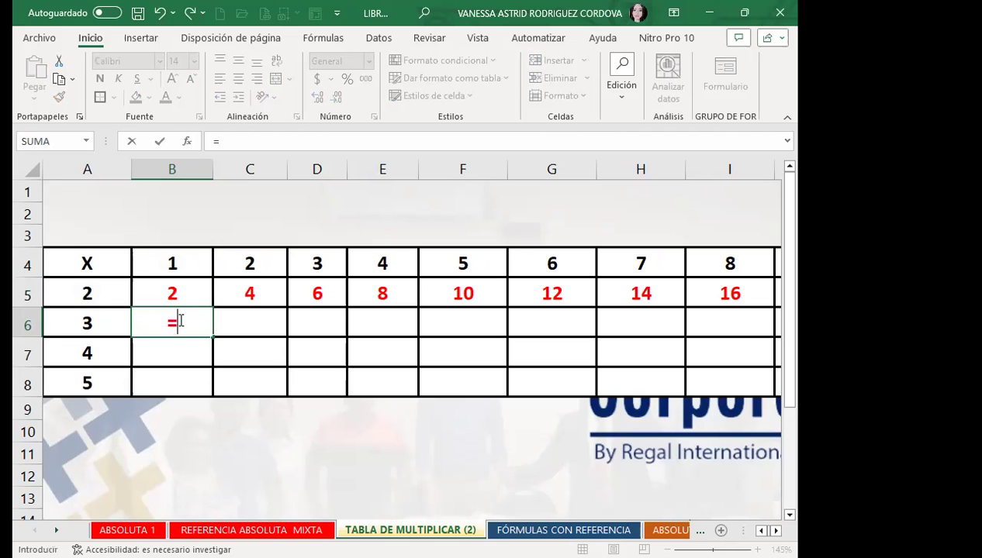
{"action": "left_click", "coordinate": [98, 324]}
{"action": "key", "text": "F4"}
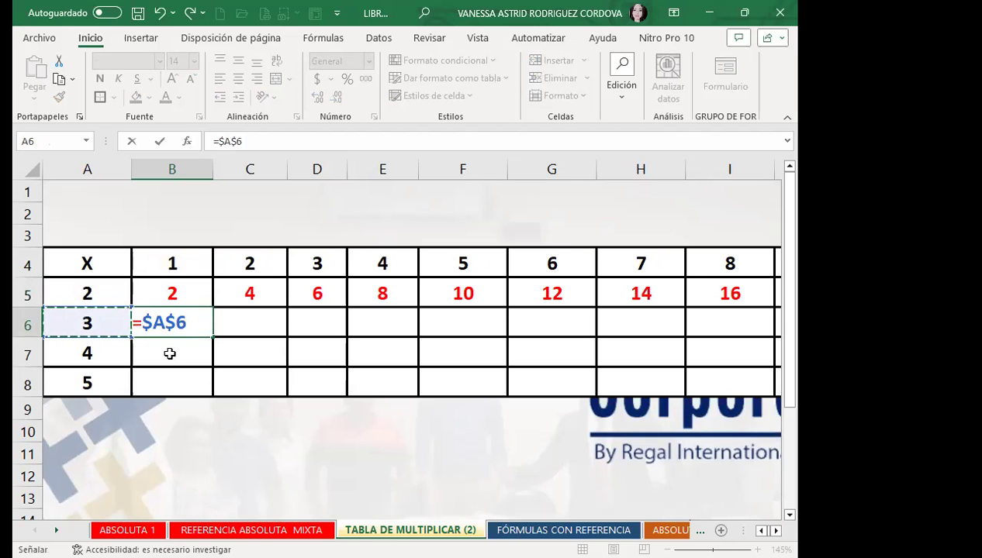
{"action": "type", "text": "*"}
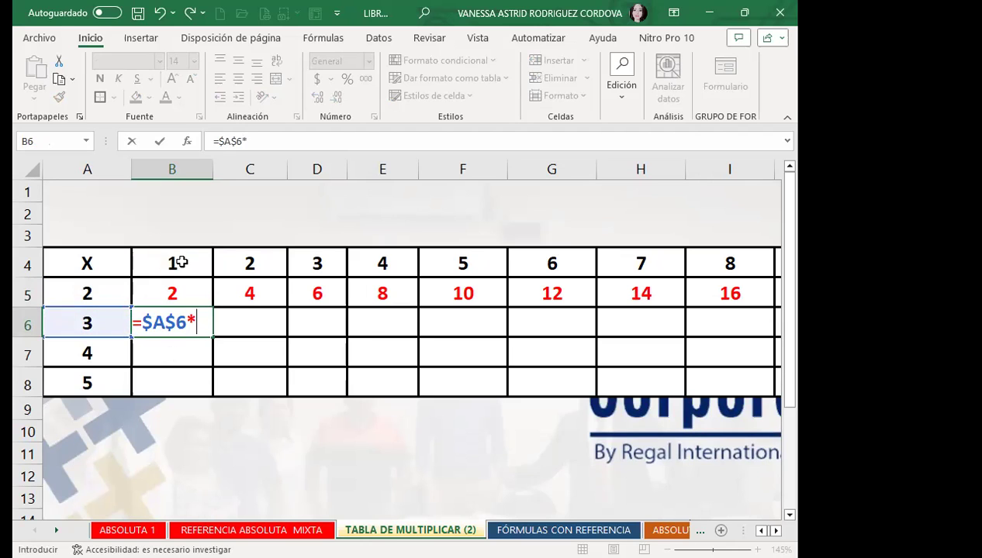
{"action": "left_click", "coordinate": [185, 261]}
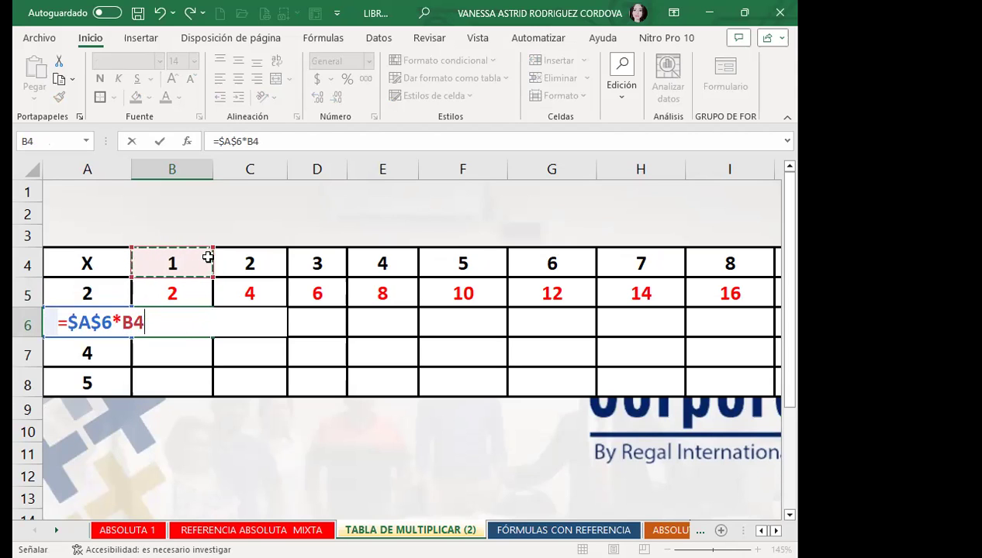
{"action": "key", "text": "Return"}
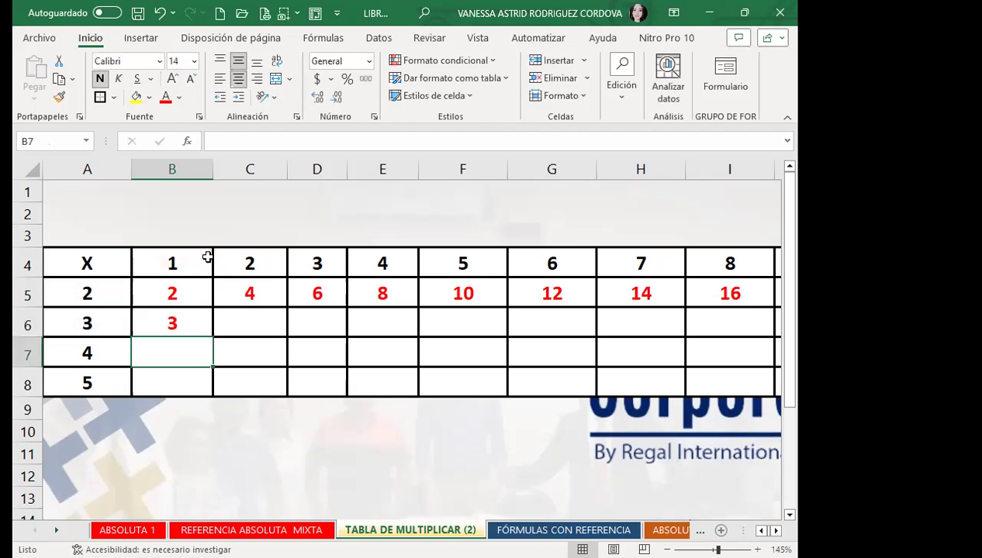
- Fill B6's formula across to K6, then move to the FÓRMULAS CON REFERENCIA sheet
{"action": "left_click", "coordinate": [186, 324]}
{"action": "left_click_drag", "start_coordinate": [212, 335], "coordinate": [645, 332]}
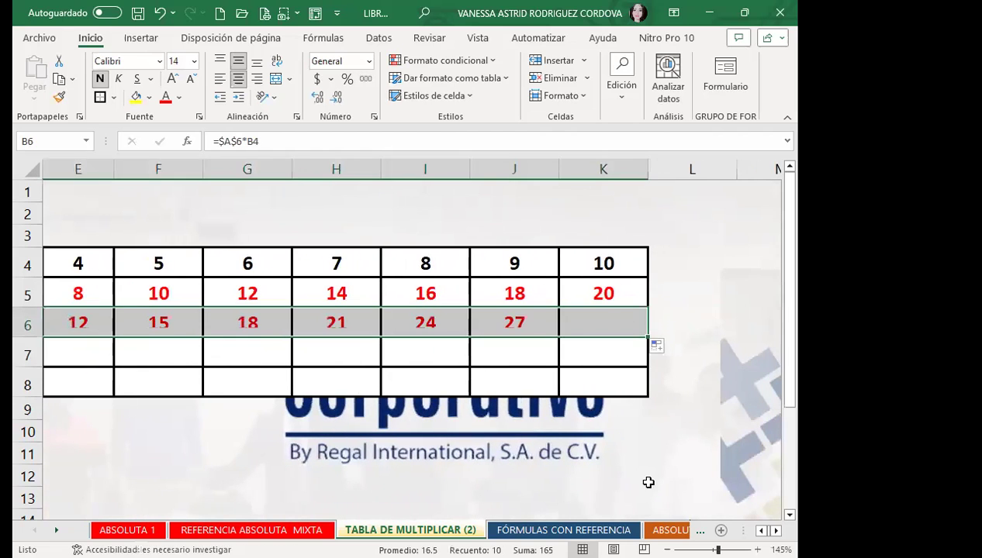
{"action": "scroll", "coordinate": [648, 482], "scroll_direction": "left", "scroll_amount": 1}
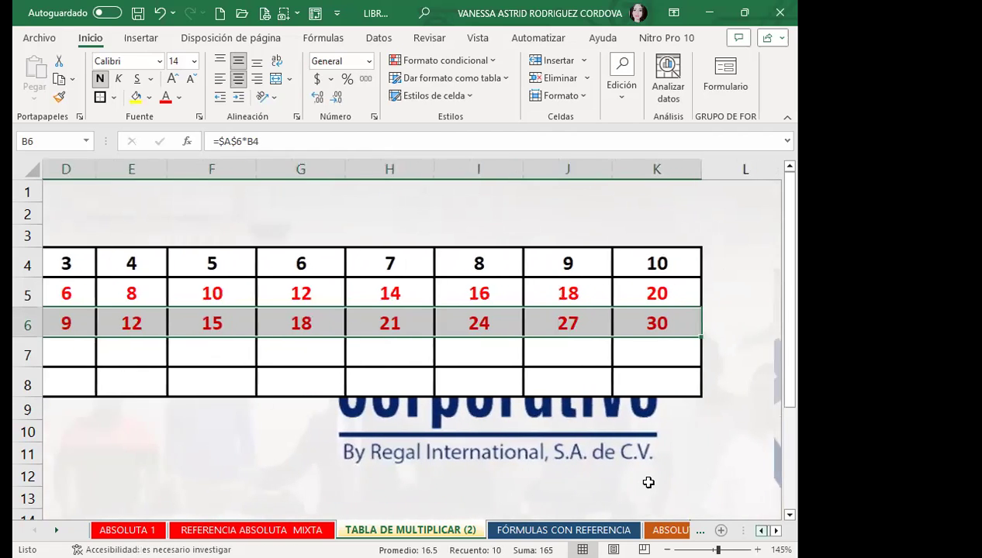
{"action": "scroll", "coordinate": [648, 482], "scroll_direction": "left", "scroll_amount": 2}
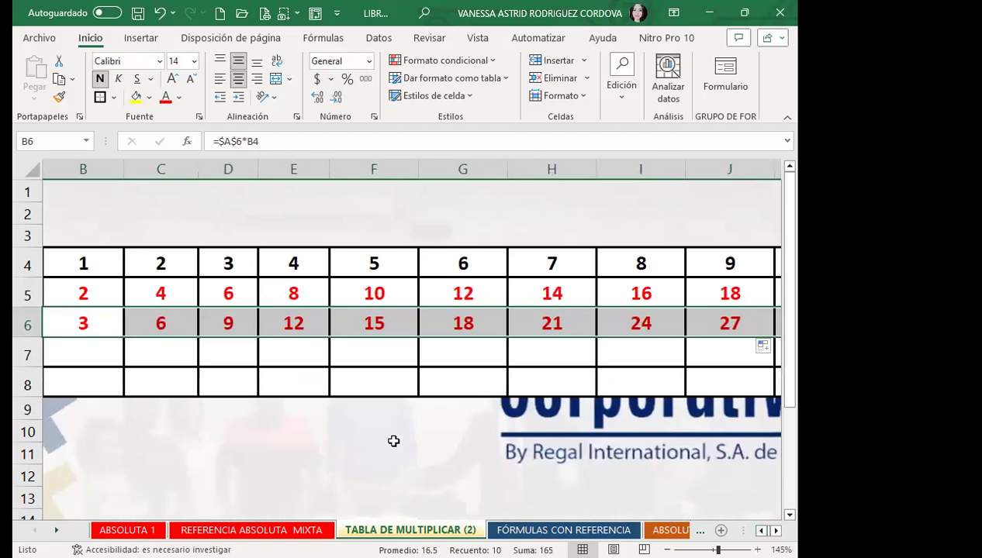
{"action": "scroll", "coordinate": [393, 441], "scroll_direction": "left", "scroll_amount": 2}
{"action": "left_click_drag", "start_coordinate": [175, 315], "coordinate": [183, 320]}
{"action": "left_click", "coordinate": [185, 320]}
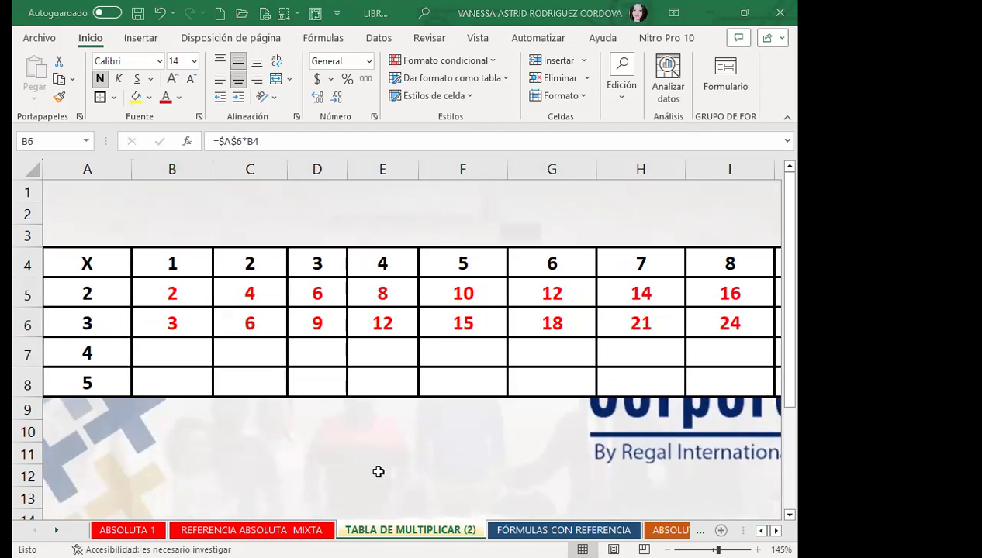
{"action": "left_click", "coordinate": [191, 324]}
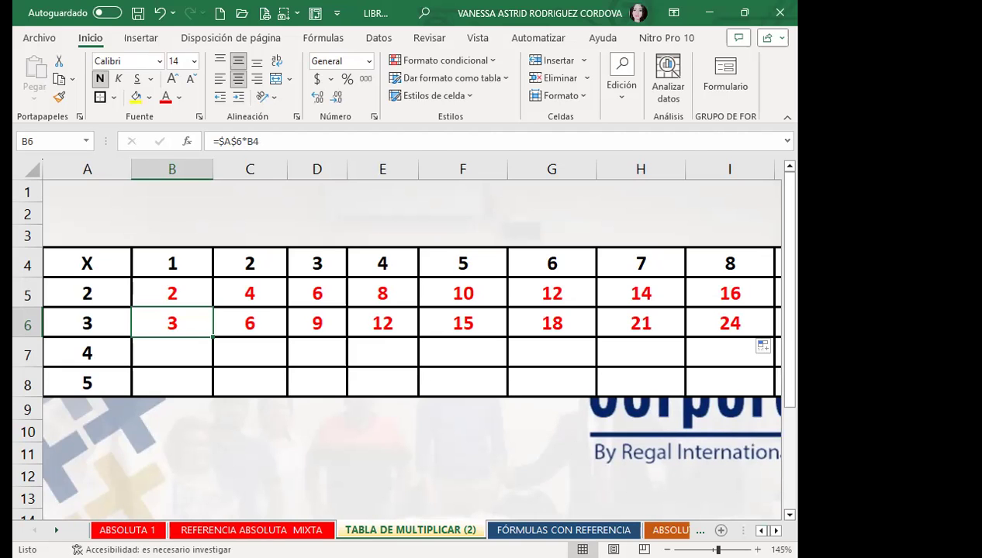
{"action": "key", "text": "ctrl+Page_Down"}
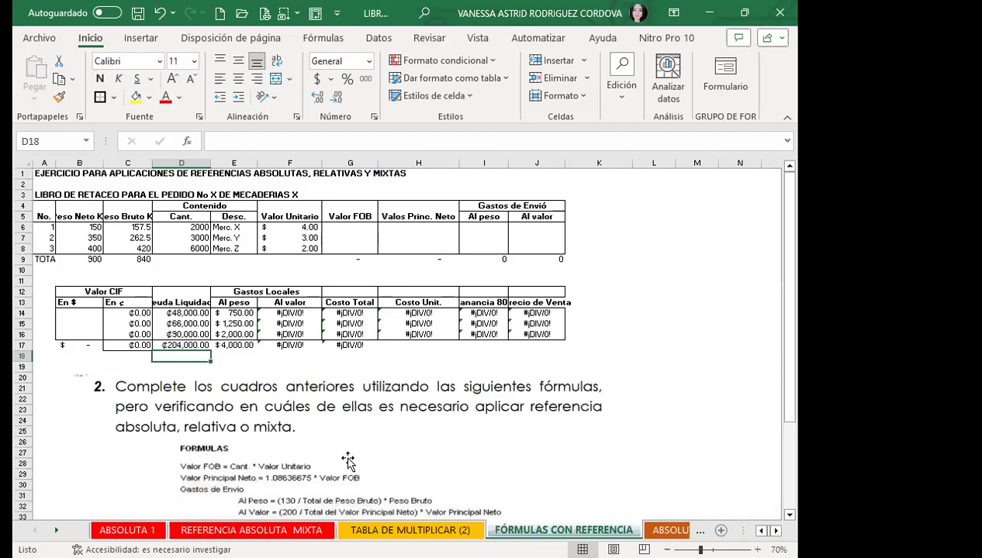
- Make row 5 taller and wrap the Peso Neto Kg and Peso Bruto Kg headers
{"action": "left_click", "coordinate": [207, 368]}
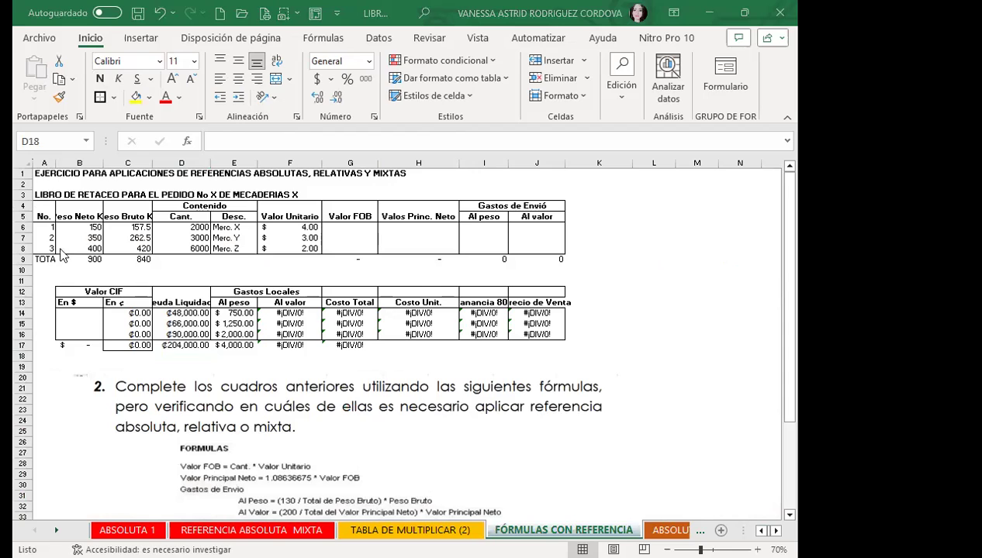
{"action": "left_click", "coordinate": [352, 227]}
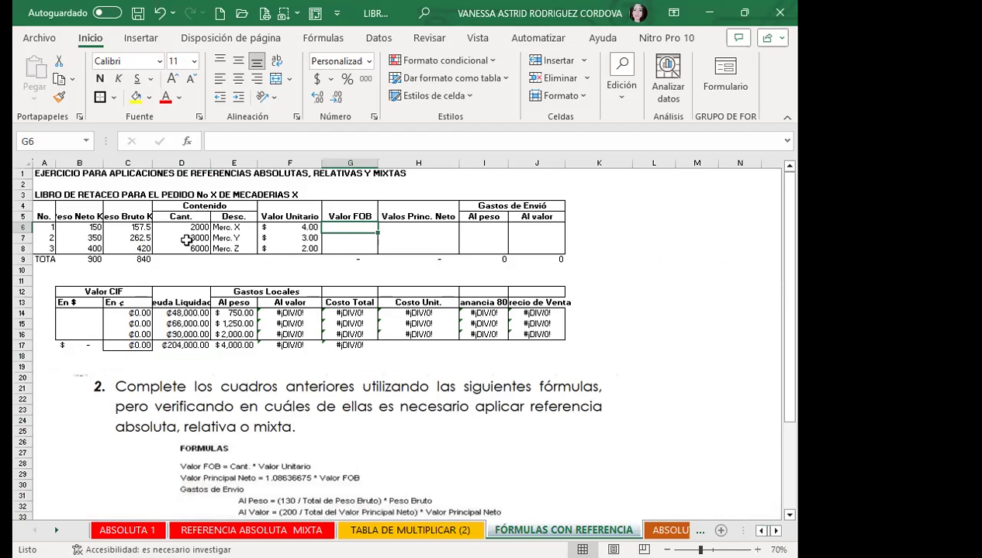
{"action": "left_click_drag", "start_coordinate": [44, 216], "coordinate": [128, 197]}
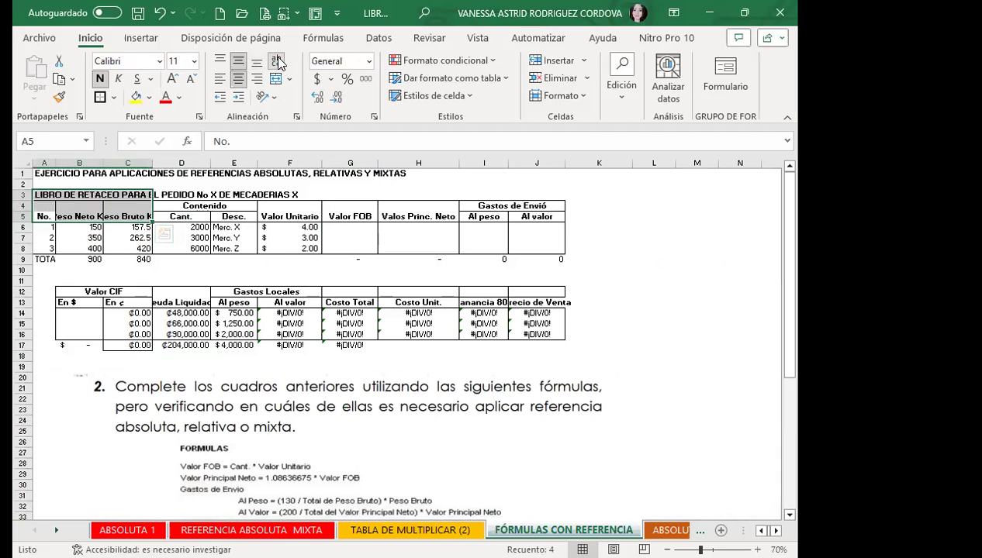
{"action": "left_click", "coordinate": [279, 63]}
{"action": "key", "text": "ctrl+z"}
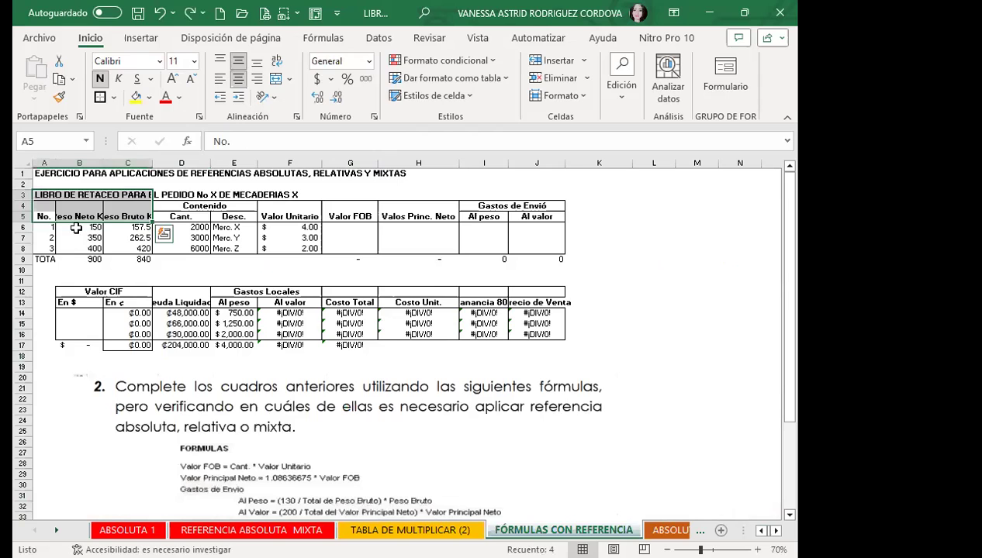
{"action": "mouse_move", "coordinate": [63, 205]}
{"action": "left_mouse_down"}
{"action": "mouse_move", "coordinate": [126, 205]}
{"action": "mouse_move", "coordinate": [98, 221]}
{"action": "mouse_move", "coordinate": [91, 208]}
{"action": "left_mouse_up"}
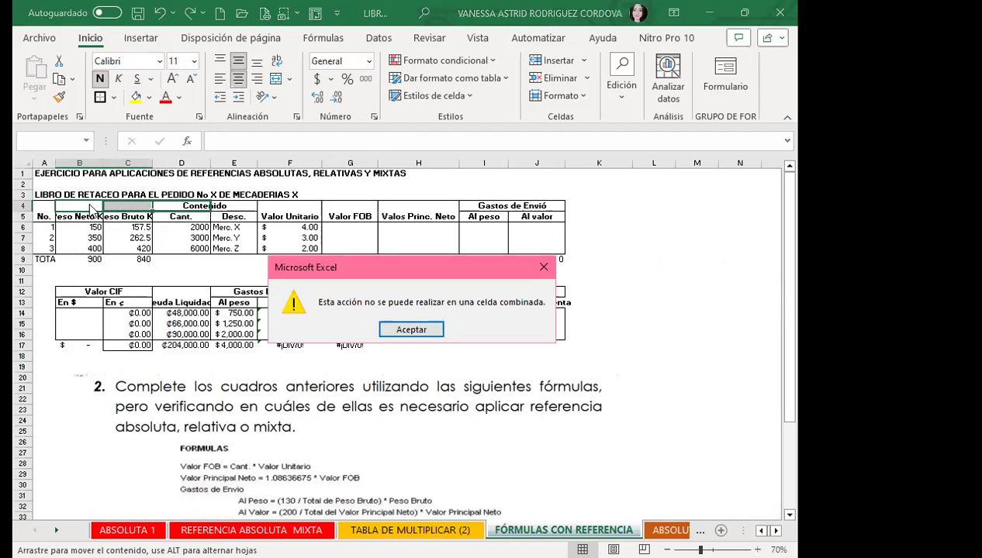
{"action": "key", "text": "Return"}
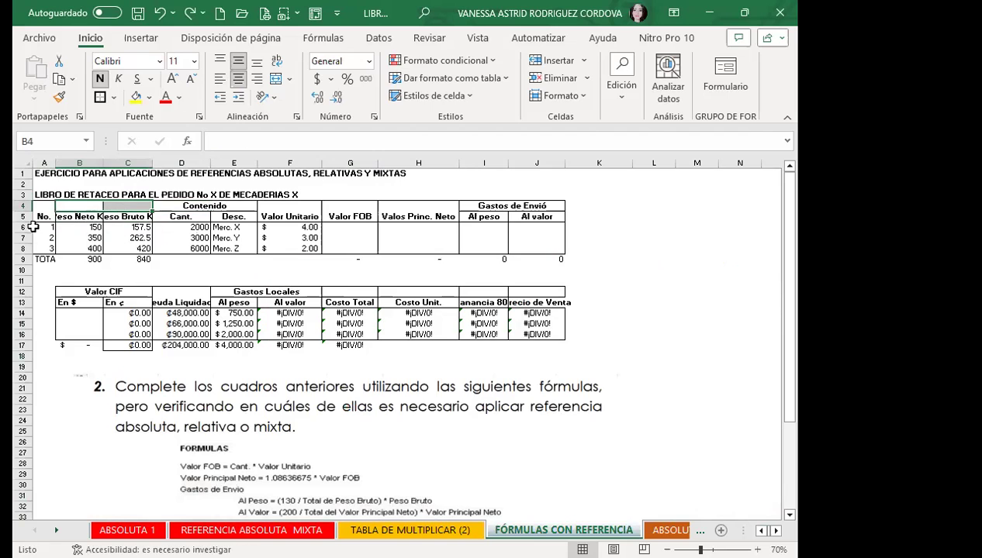
{"action": "mouse_move", "coordinate": [25, 212]}
{"action": "left_mouse_down"}
{"action": "mouse_move", "coordinate": [25, 234]}
{"action": "mouse_move", "coordinate": [127, 223]}
{"action": "left_mouse_up"}
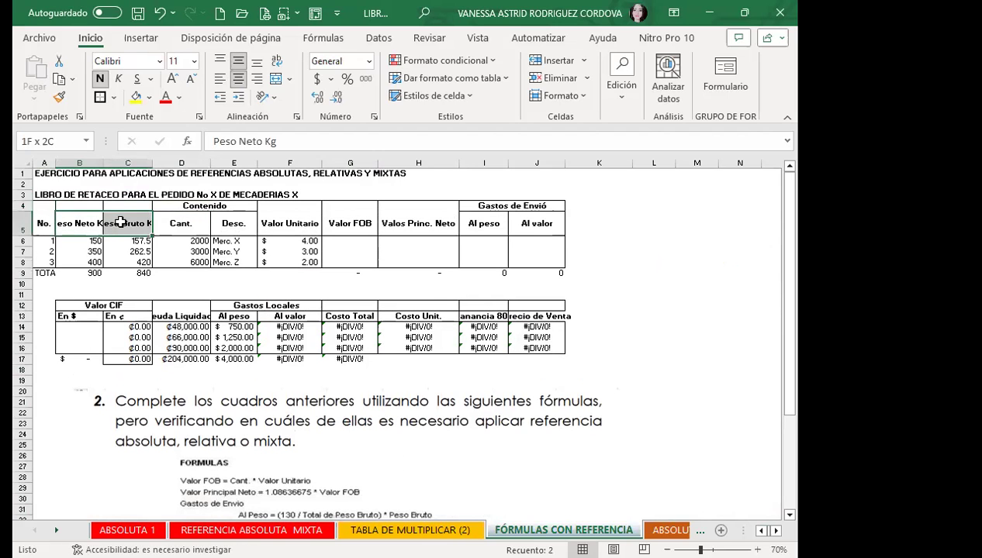
{"action": "left_click", "coordinate": [275, 79]}
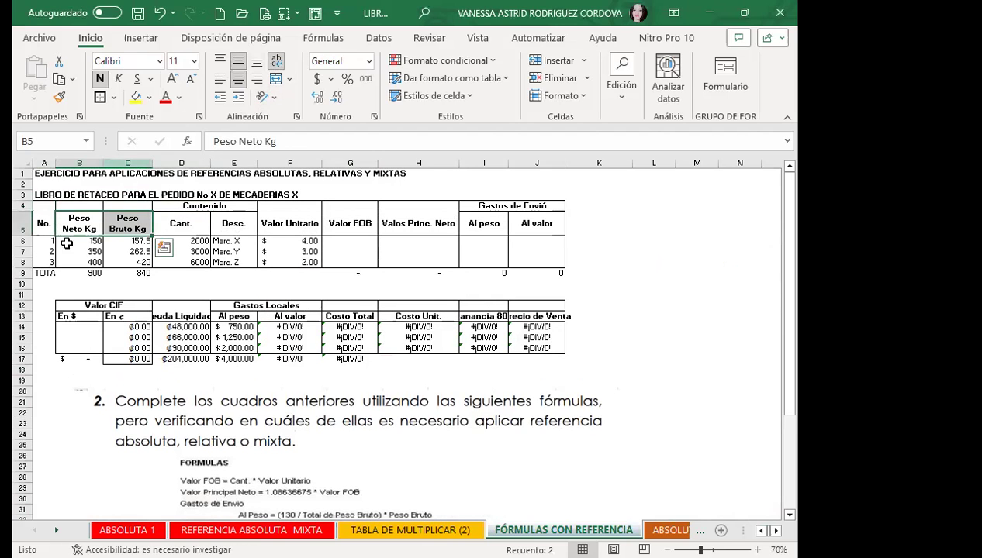
{"action": "left_click", "coordinate": [82, 241]}
{"action": "left_click", "coordinate": [124, 226]}
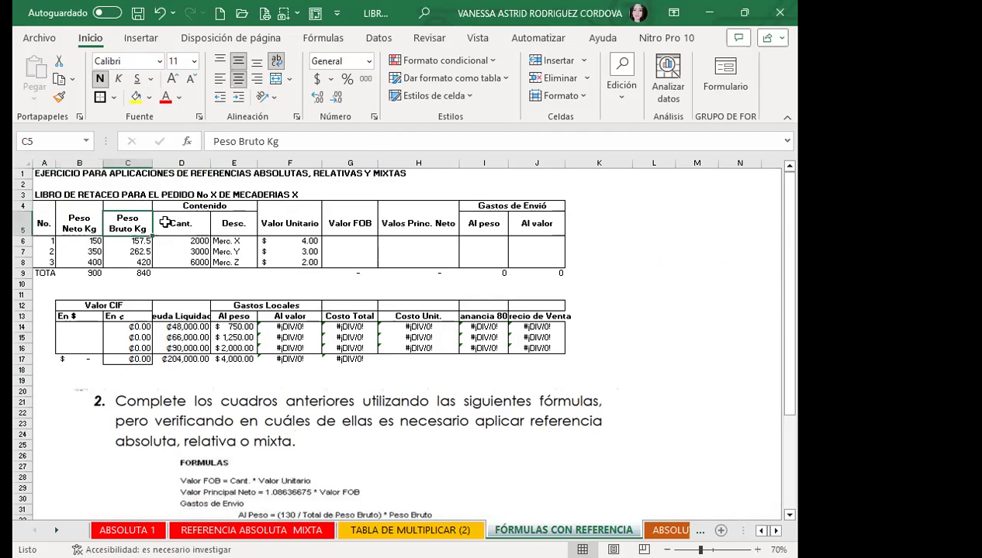
- Check the Desc., Valor Unitario, Valor FOB, Al peso, Al valor, En $ and En ¢ headers
{"action": "left_click", "coordinate": [238, 230]}
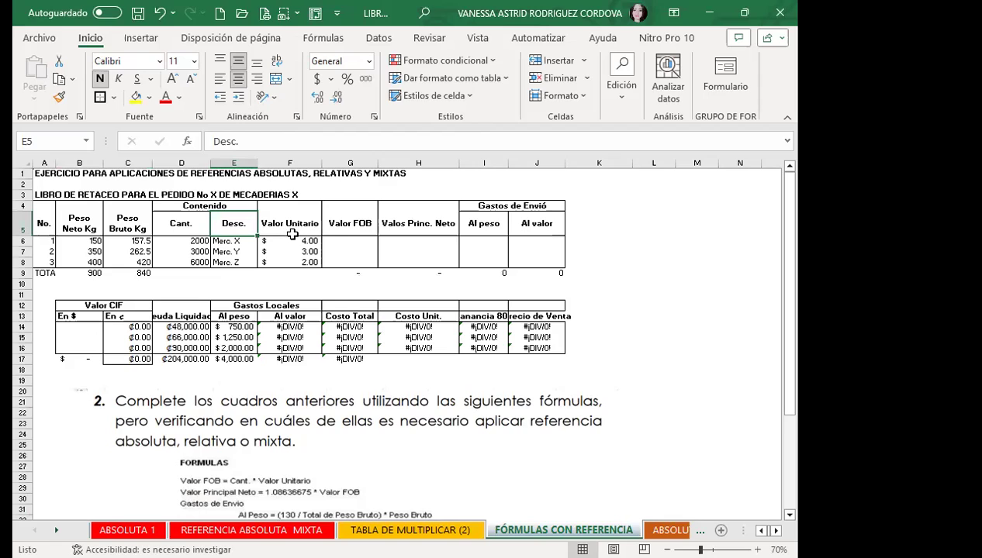
{"action": "left_click", "coordinate": [289, 231]}
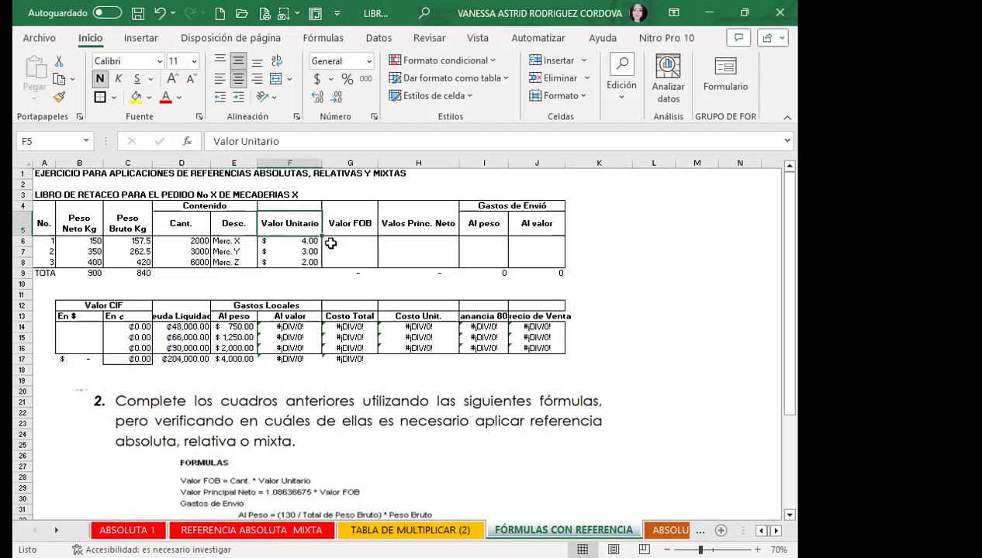
{"action": "left_click", "coordinate": [353, 226]}
{"action": "left_click", "coordinate": [398, 222]}
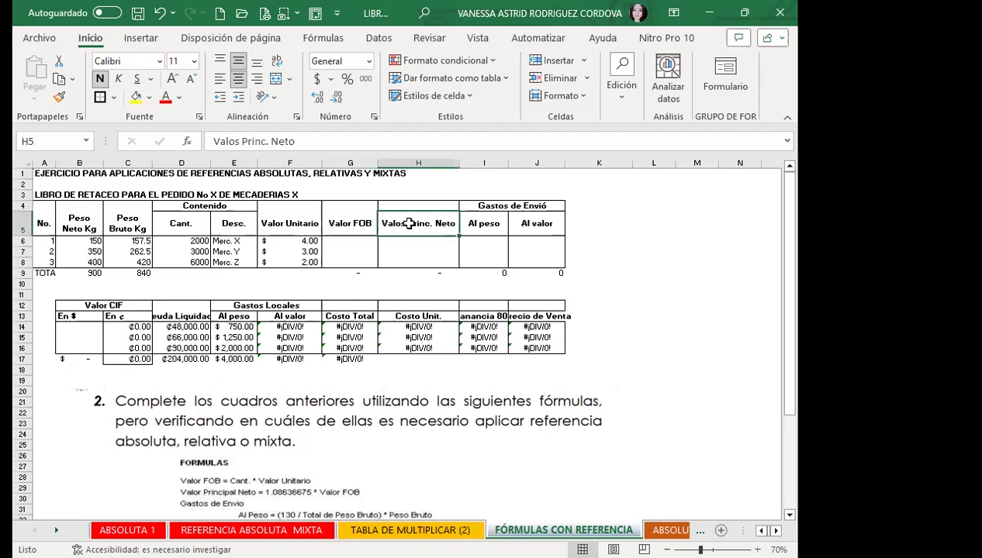
{"action": "left_click", "coordinate": [486, 231]}
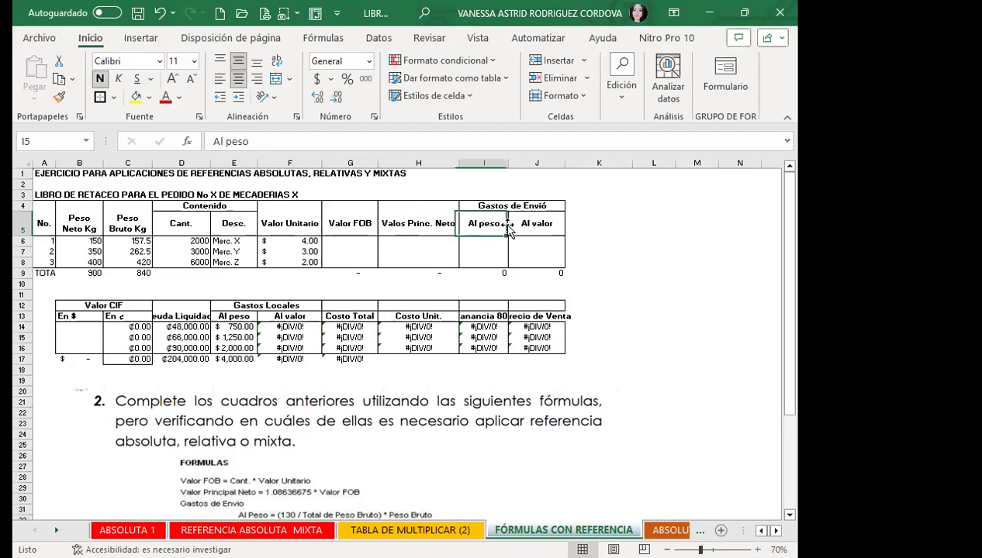
{"action": "left_click", "coordinate": [528, 221]}
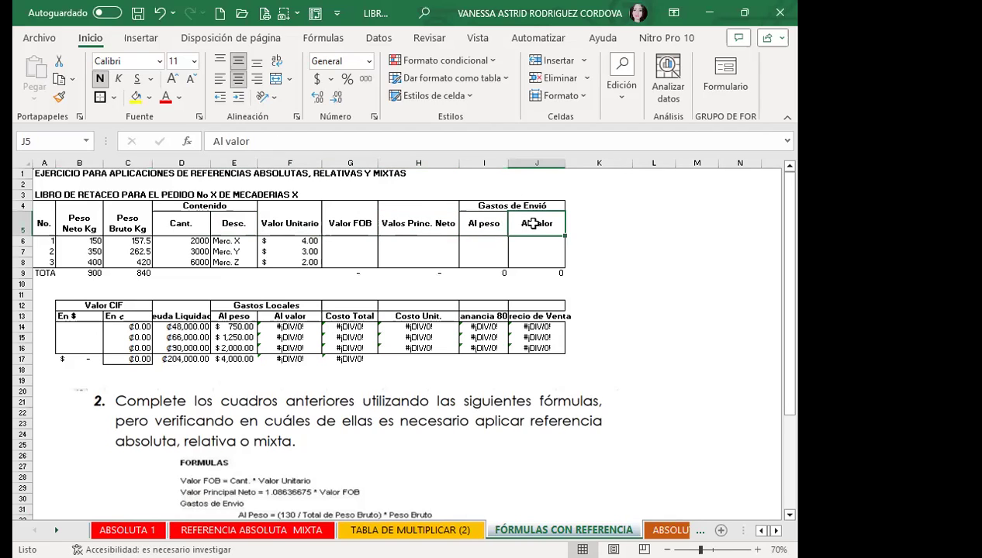
{"action": "left_click", "coordinate": [97, 316]}
{"action": "left_click", "coordinate": [134, 314]}
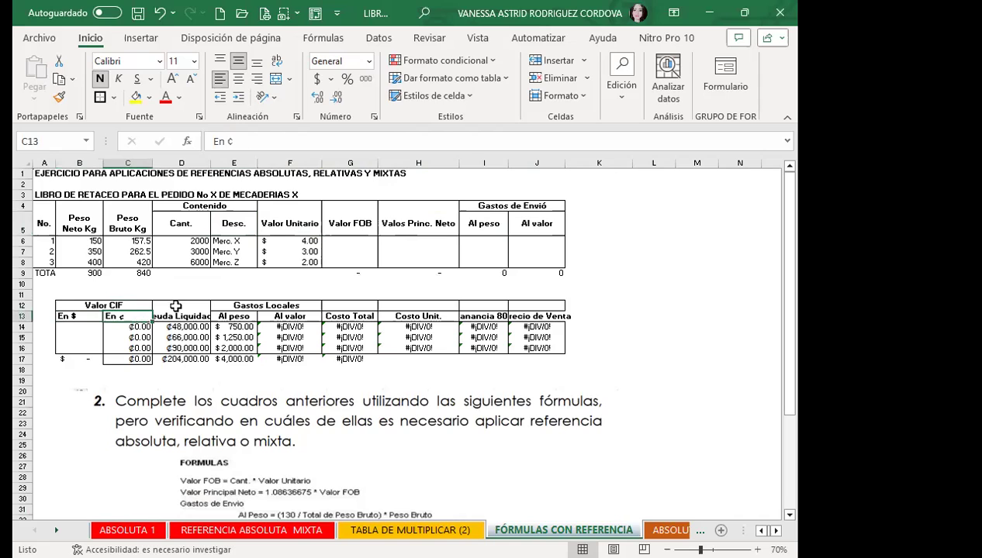
- Make row 13 taller and wrap the Deuda Liquidada header onto two lines
{"action": "left_click", "coordinate": [172, 305]}
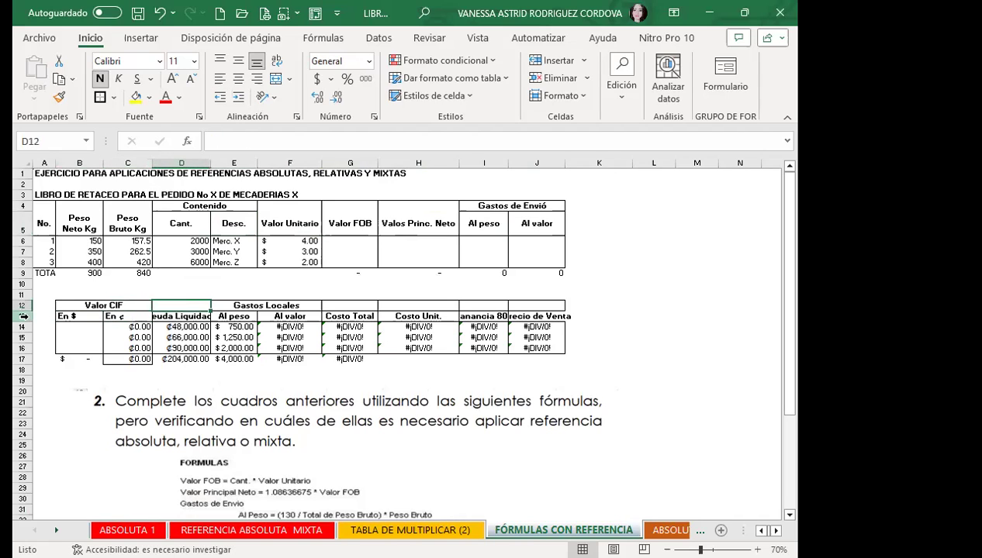
{"action": "left_click_drag", "start_coordinate": [31, 321], "coordinate": [31, 333]}
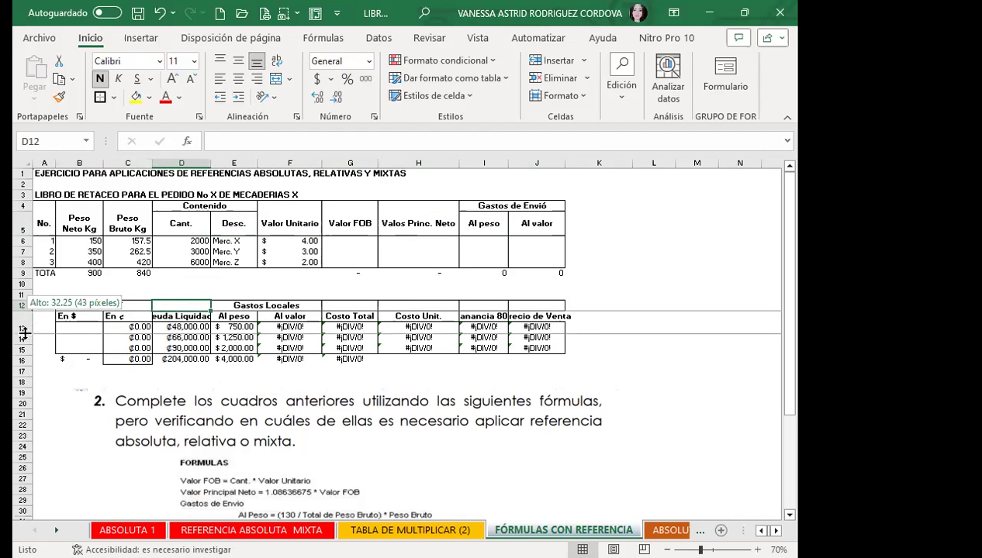
{"action": "left_click", "coordinate": [162, 324]}
{"action": "left_click", "coordinate": [276, 62]}
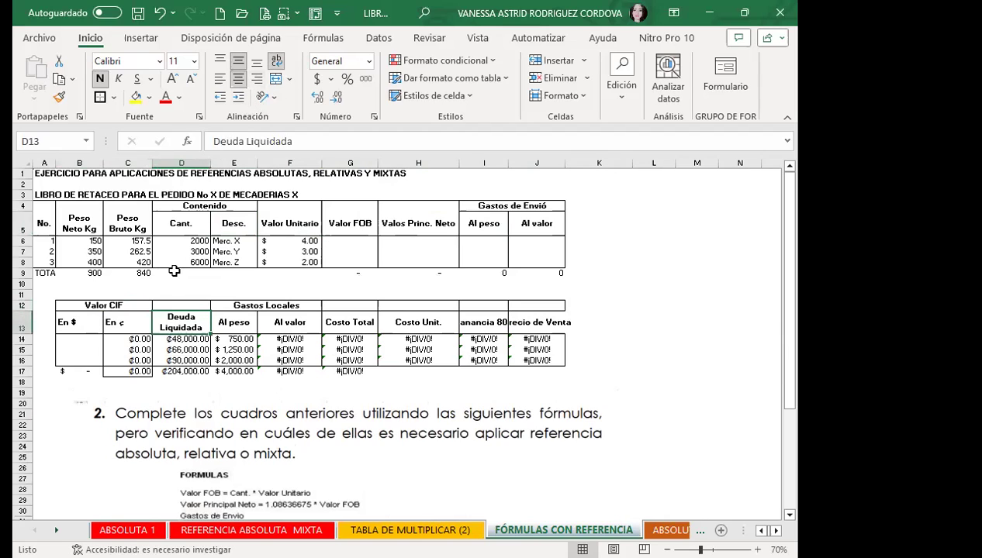
- Clear the old formulas from E14:J16 and from the En ¢ cells C14:C16
{"action": "left_click_drag", "start_coordinate": [224, 339], "coordinate": [513, 359]}
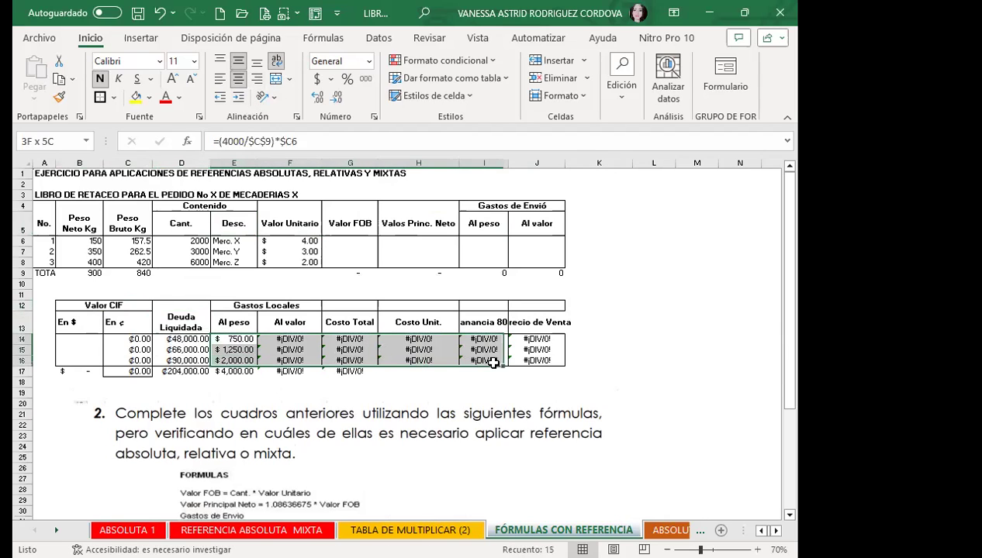
{"action": "key", "text": "Delete"}
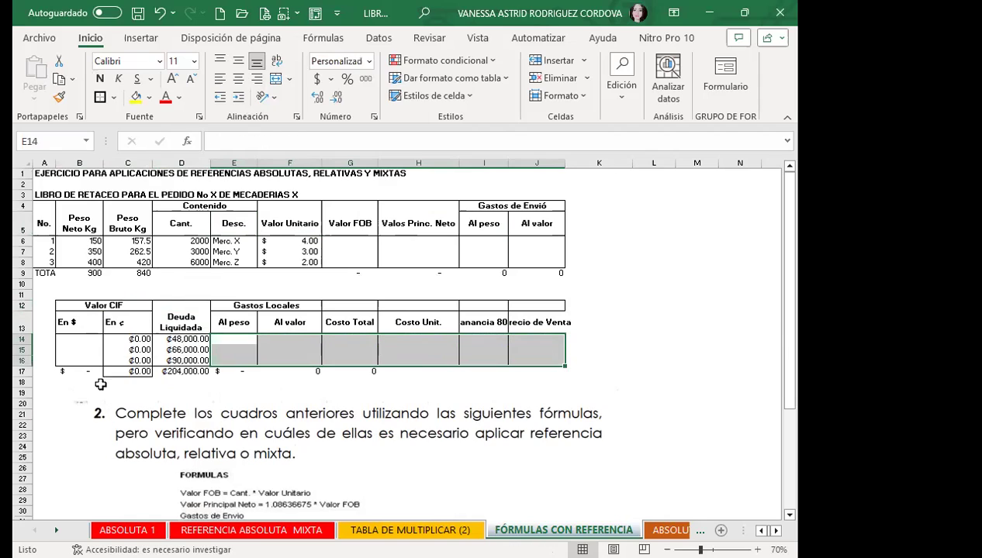
{"action": "left_click_drag", "start_coordinate": [120, 341], "coordinate": [122, 365]}
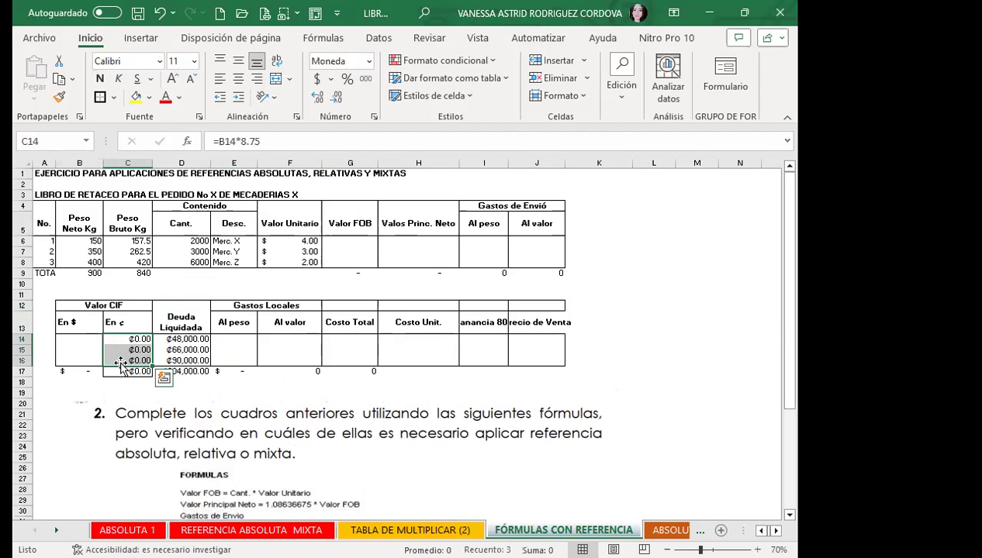
{"action": "key", "text": "Delete"}
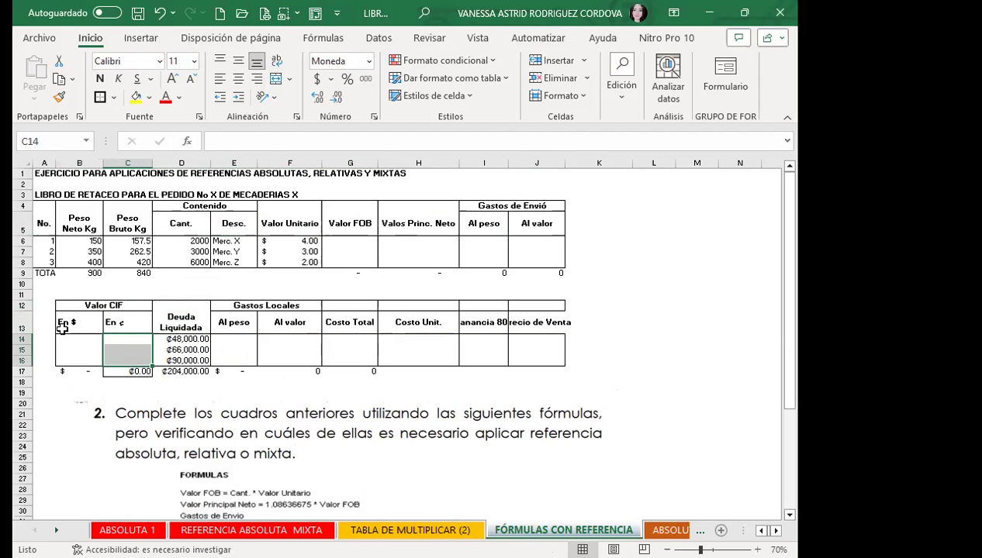
{"action": "left_click", "coordinate": [117, 336]}
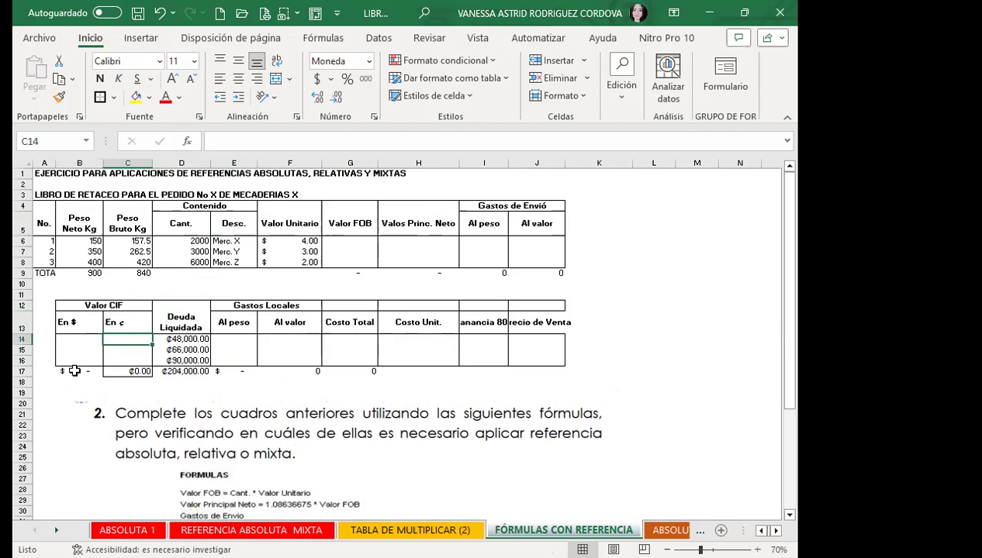
- Widen column J so the Precio de Venta header fits
{"action": "left_click", "coordinate": [524, 335]}
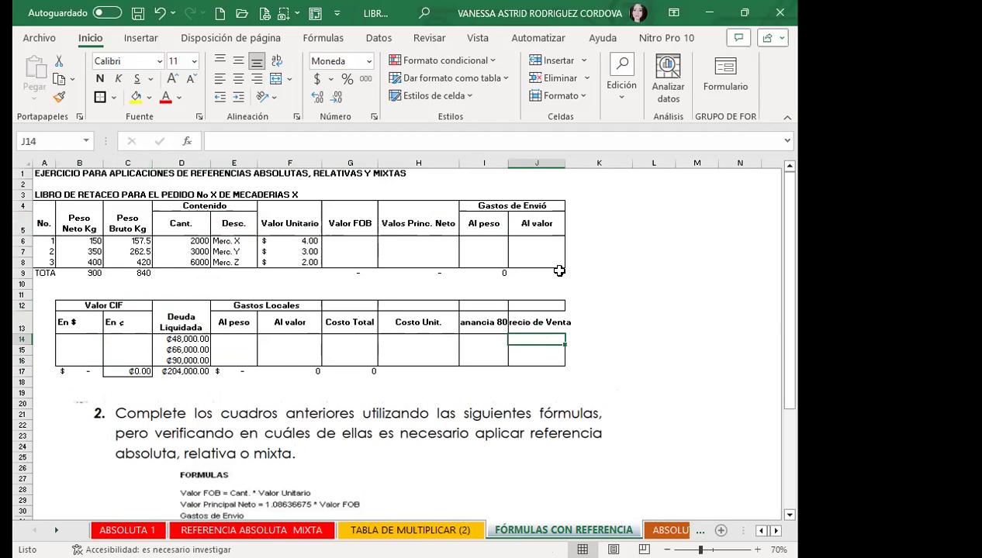
{"action": "left_click_drag", "start_coordinate": [564, 163], "coordinate": [579, 163]}
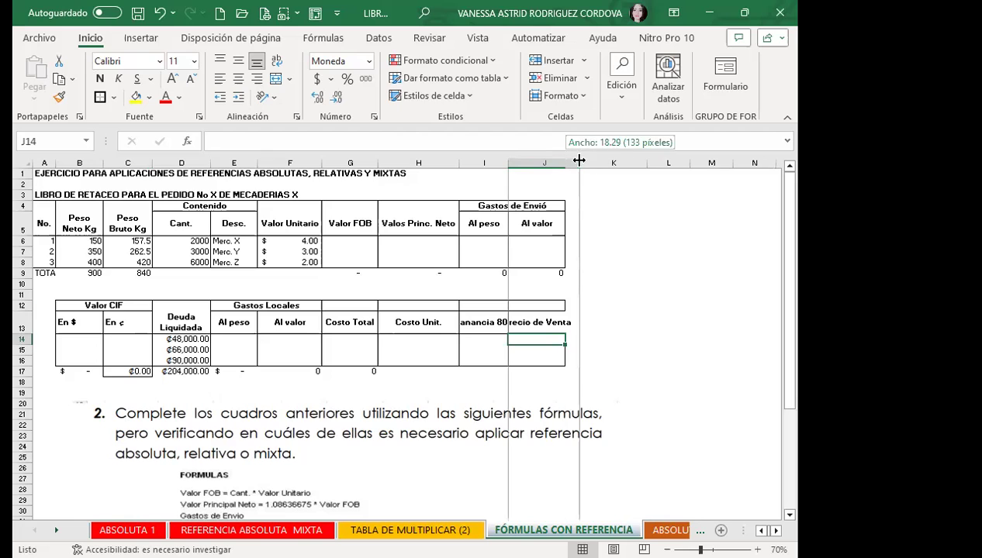
{"action": "scroll", "coordinate": [340, 357], "scroll_direction": "down", "scroll_amount": 3}
{"action": "left_click", "coordinate": [325, 349]}
{"action": "scroll", "coordinate": [486, 453], "scroll_direction": "down", "scroll_amount": 3}
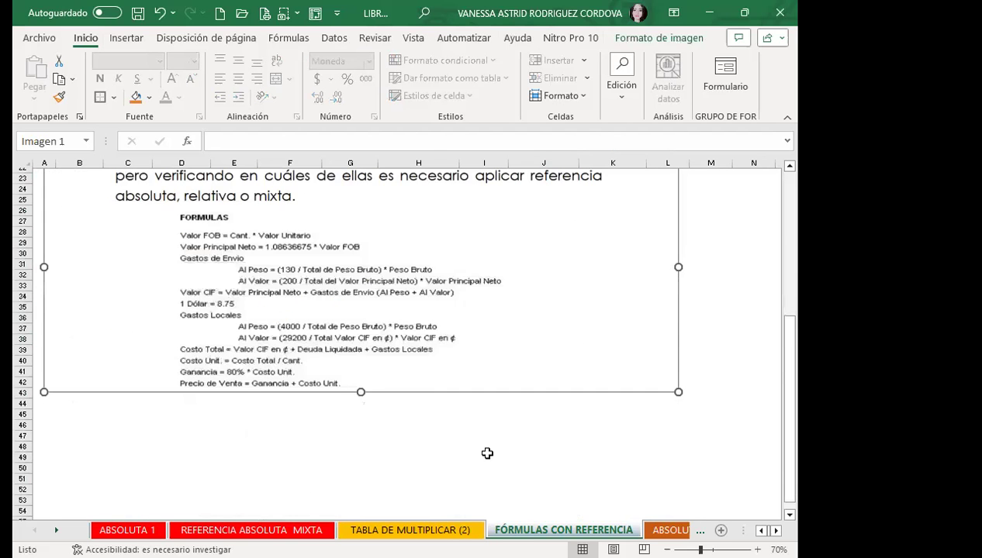
{"action": "scroll", "coordinate": [348, 434], "scroll_direction": "up", "scroll_amount": 1}
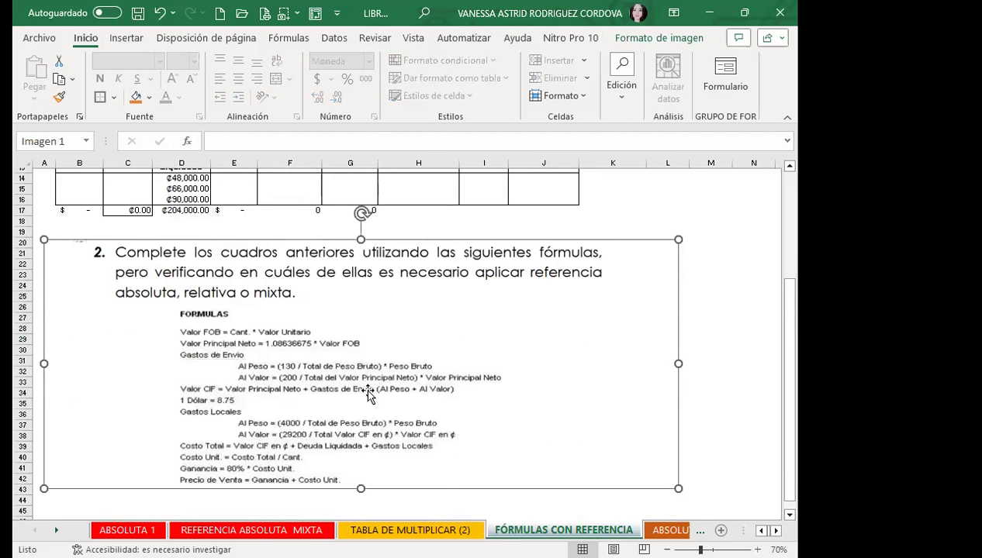
{"action": "scroll", "coordinate": [307, 461], "scroll_direction": "up", "scroll_amount": 1}
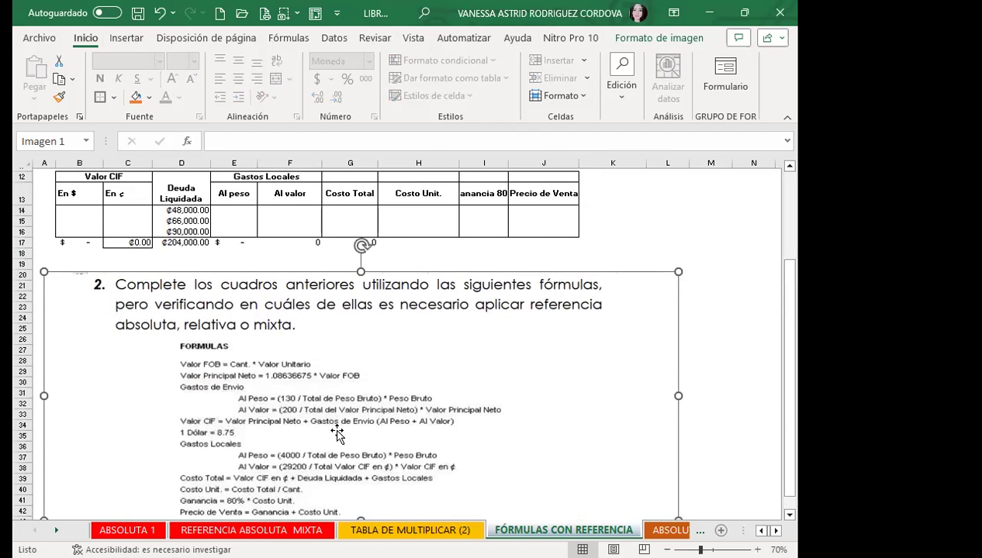
{"action": "scroll", "coordinate": [333, 430], "scroll_direction": "up", "scroll_amount": 4}
{"action": "left_click", "coordinate": [338, 243]}
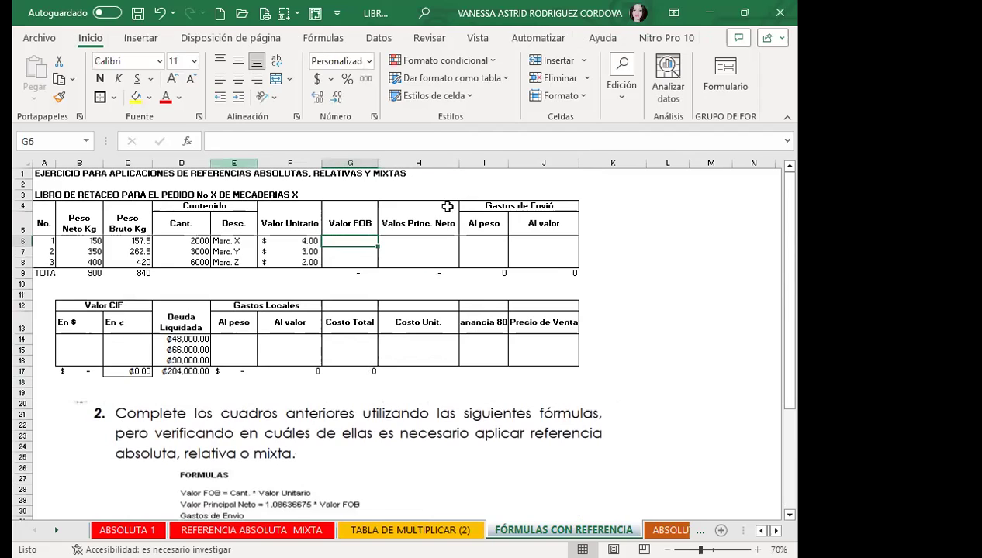
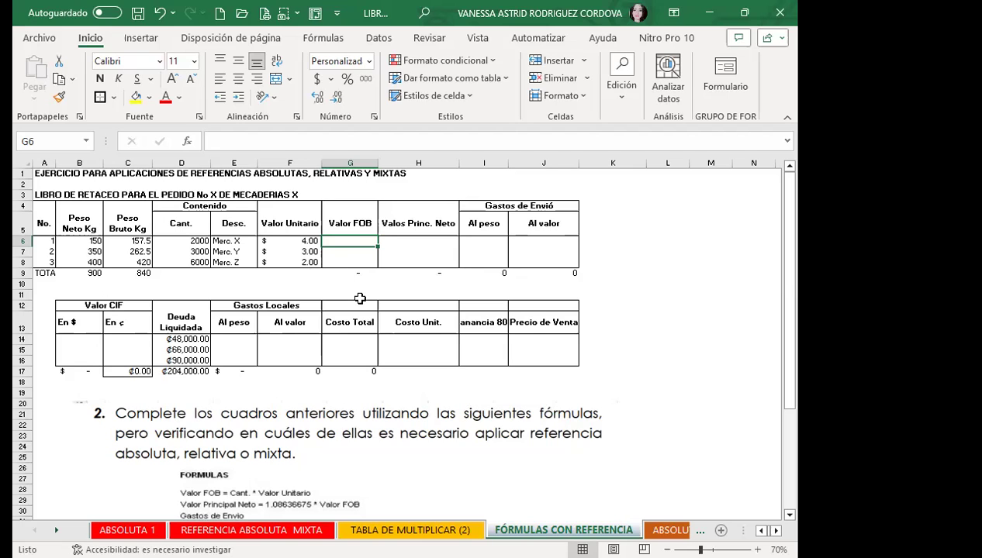
- Enter =D6*F6 in G6 and copy it to G8, giving 8,000, 9,000 and 12,000
{"action": "scroll", "coordinate": [273, 418], "scroll_direction": "down", "scroll_amount": 2}
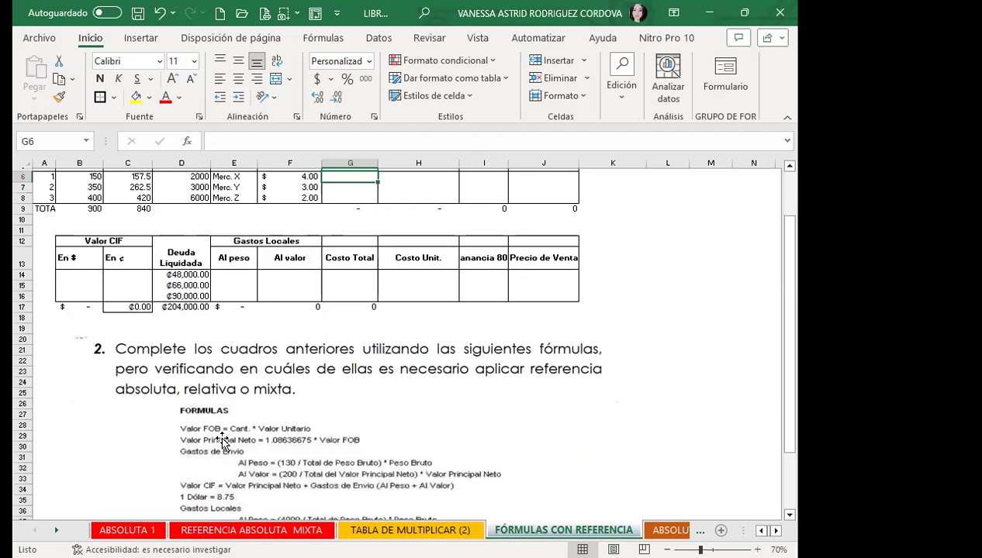
{"action": "scroll", "coordinate": [349, 372], "scroll_direction": "up", "scroll_amount": 2}
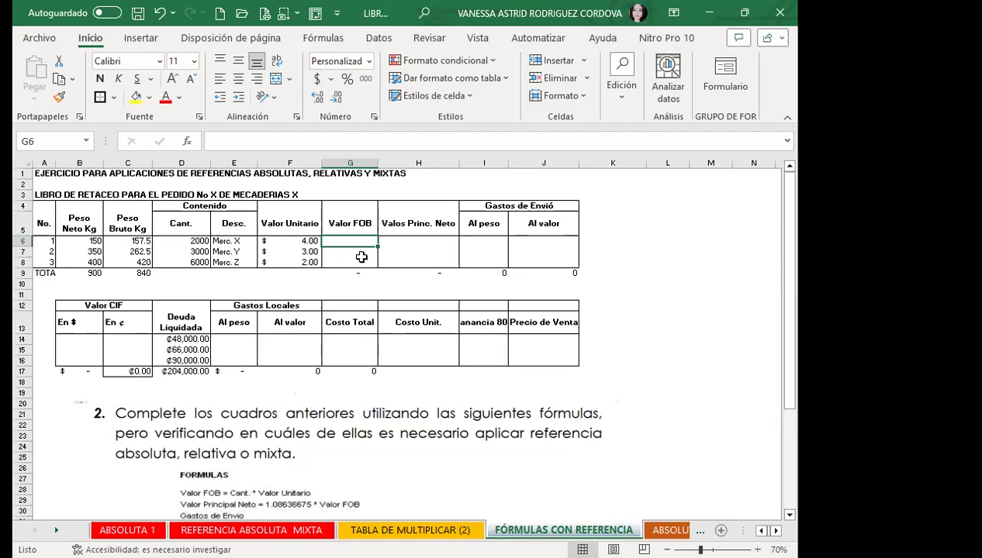
{"action": "type", "text": "="}
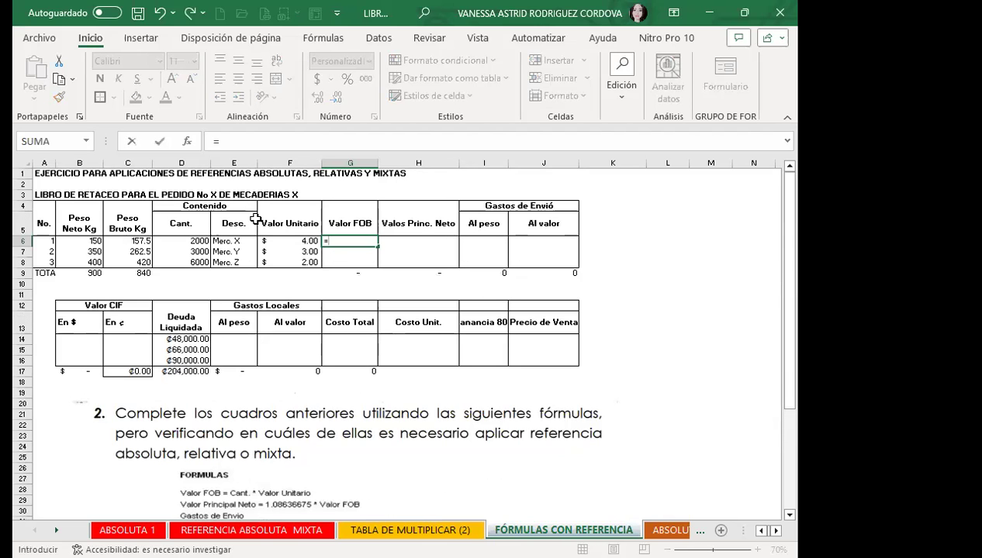
{"action": "left_click", "coordinate": [198, 241]}
{"action": "type", "text": "*"}
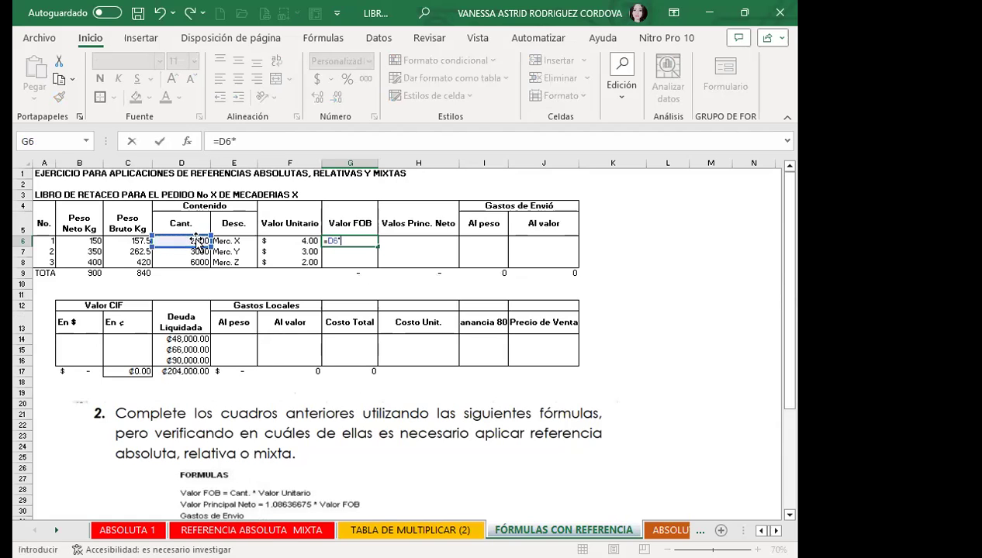
{"action": "left_click", "coordinate": [288, 241]}
{"action": "key", "text": "Return"}
{"action": "left_click", "coordinate": [332, 241]}
{"action": "left_click_drag", "start_coordinate": [380, 243], "coordinate": [379, 264]}
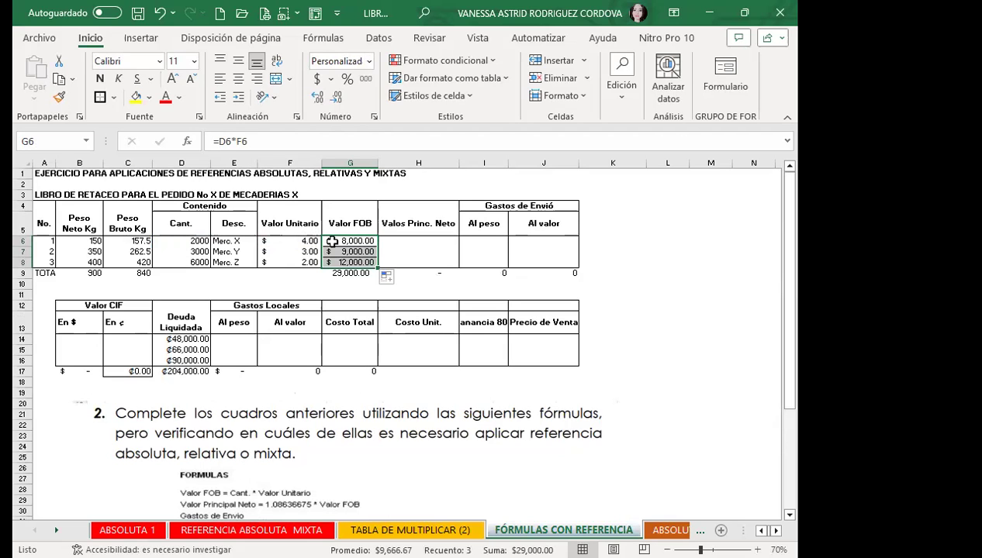
{"action": "scroll", "coordinate": [263, 462], "scroll_direction": "down", "scroll_amount": 1}
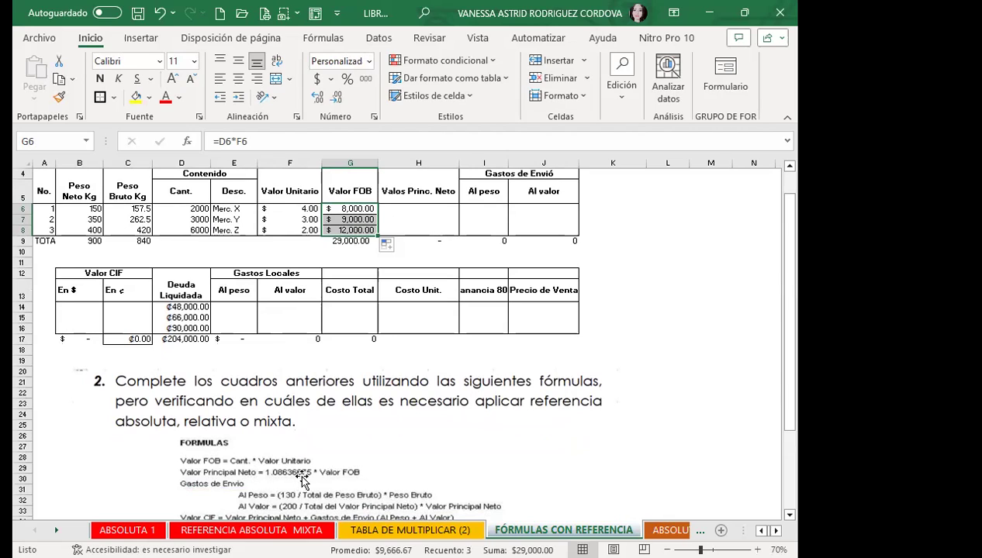
- Enter =1.08636675*G6 in H6 and copy it down to H8, totalling 31,504.64
{"action": "left_click", "coordinate": [396, 211]}
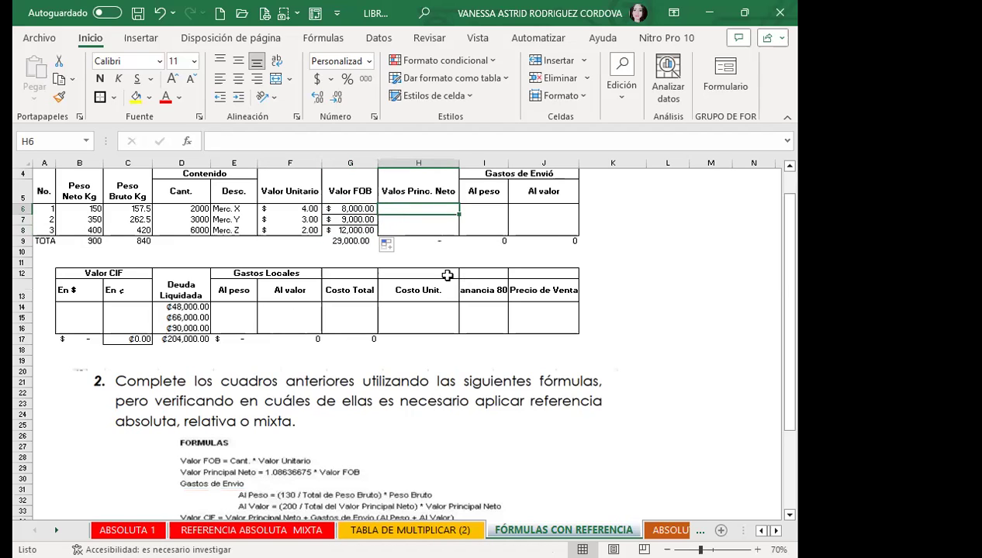
{"action": "type", "text": "=1.086"}
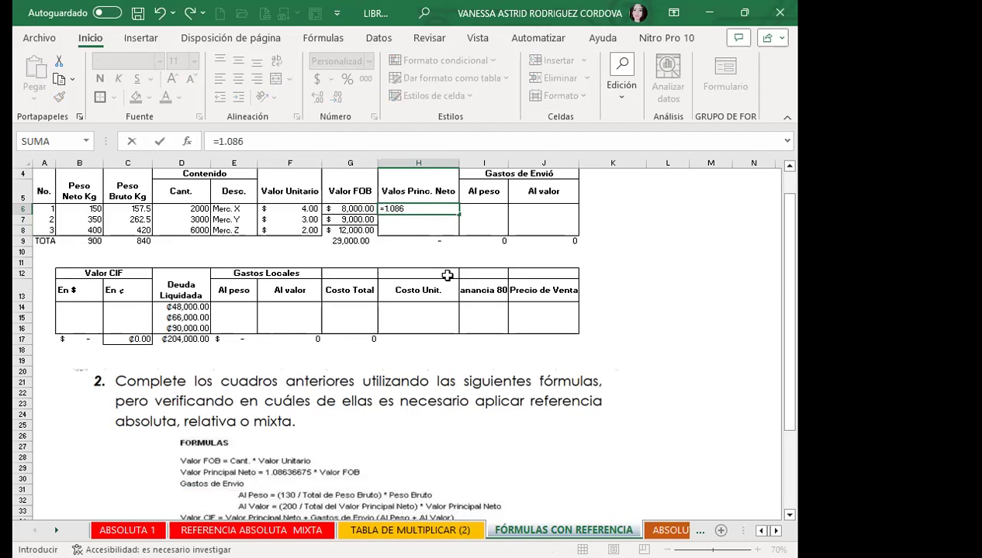
{"action": "type", "text": "75*"}
{"action": "left_click", "coordinate": [340, 210]}
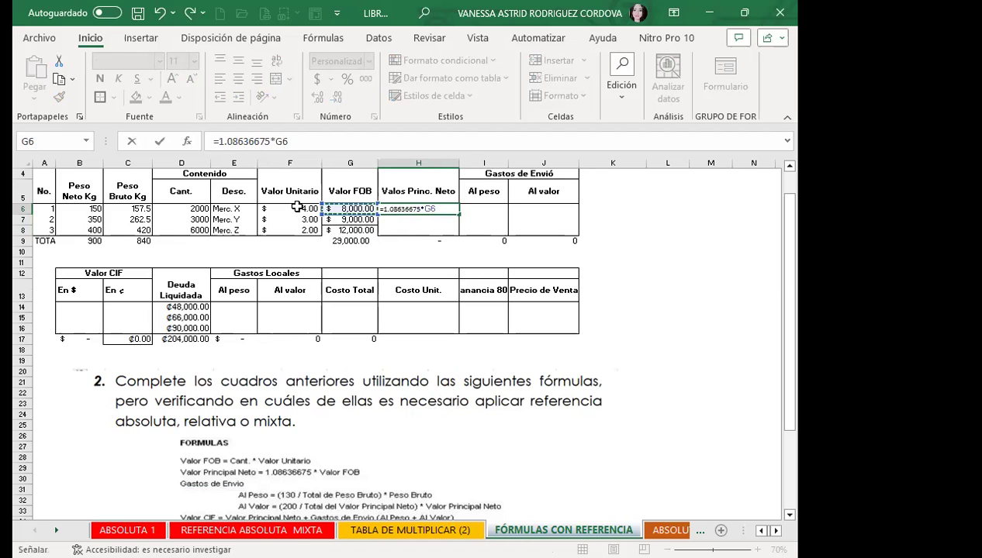
{"action": "key", "text": "Return"}
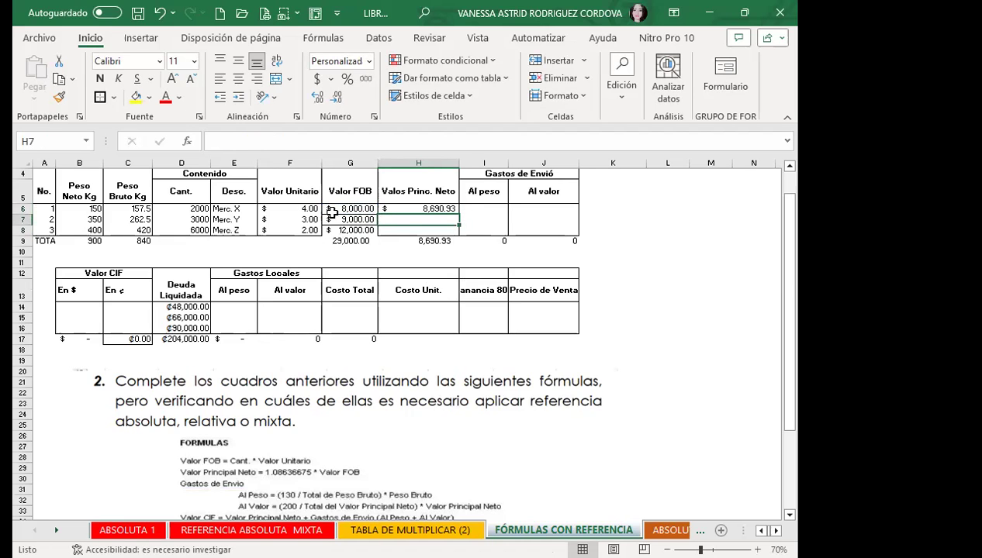
{"action": "left_click", "coordinate": [396, 209]}
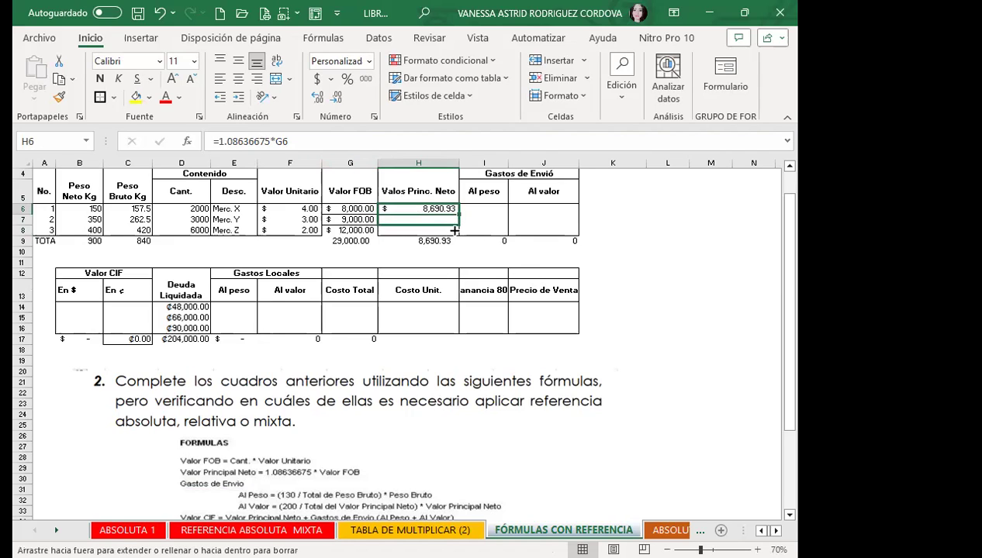
{"action": "left_click_drag", "start_coordinate": [458, 220], "coordinate": [407, 239]}
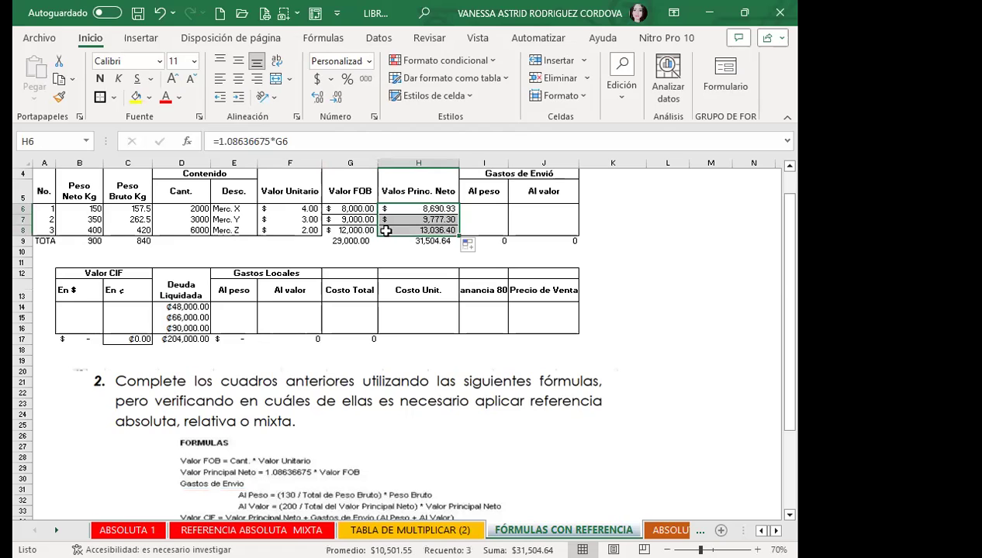
{"action": "left_click", "coordinate": [474, 209]}
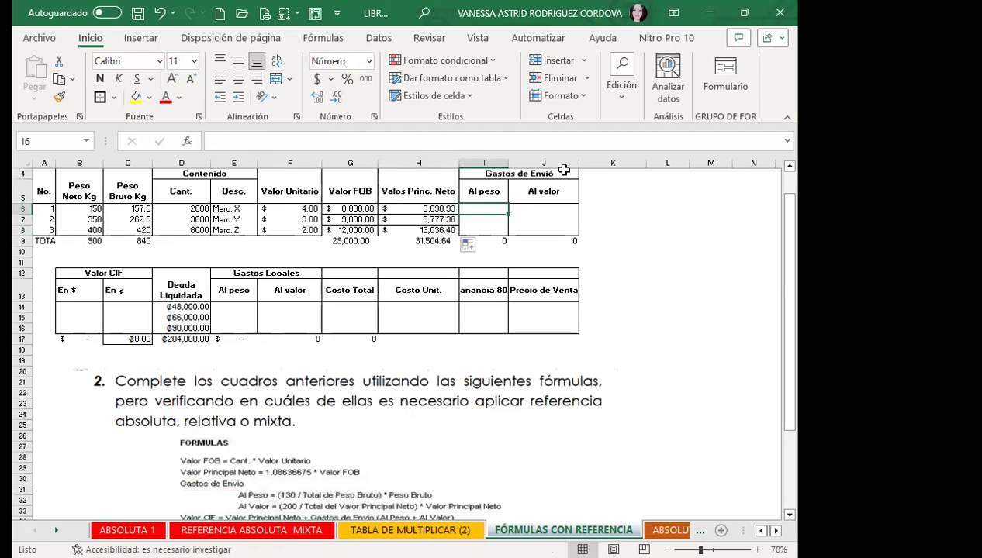
- Collapse the ribbon and check the =SUMA(C6:C8) gross weight total of 840 in C9
{"action": "scroll", "coordinate": [271, 452], "scroll_direction": "down", "scroll_amount": 1}
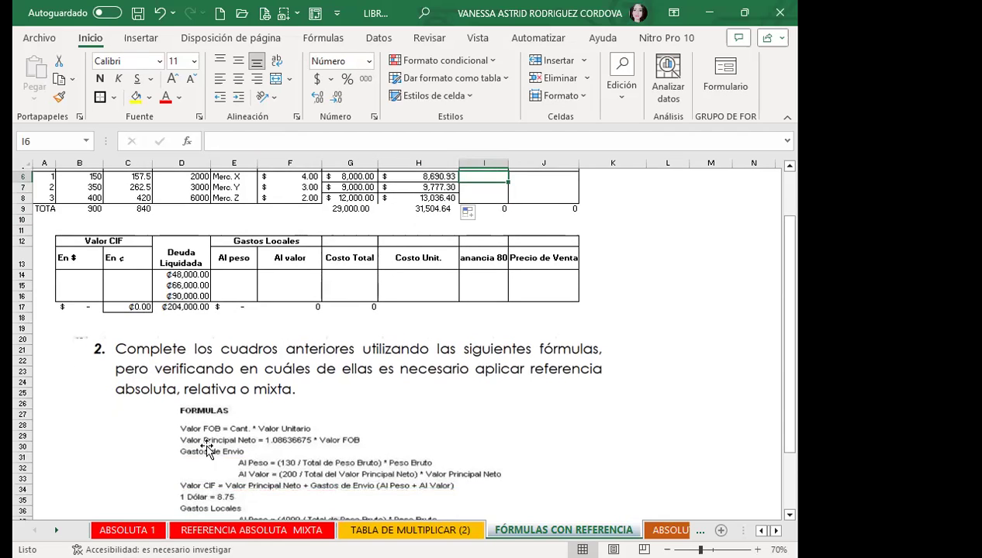
{"action": "scroll", "coordinate": [267, 446], "scroll_direction": "down", "scroll_amount": 1}
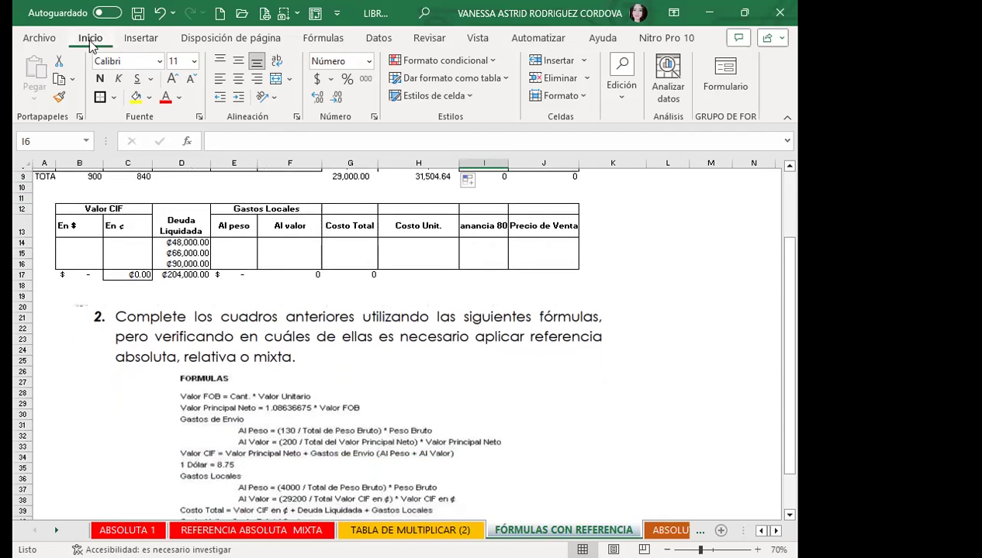
{"action": "double_click", "coordinate": [90, 38]}
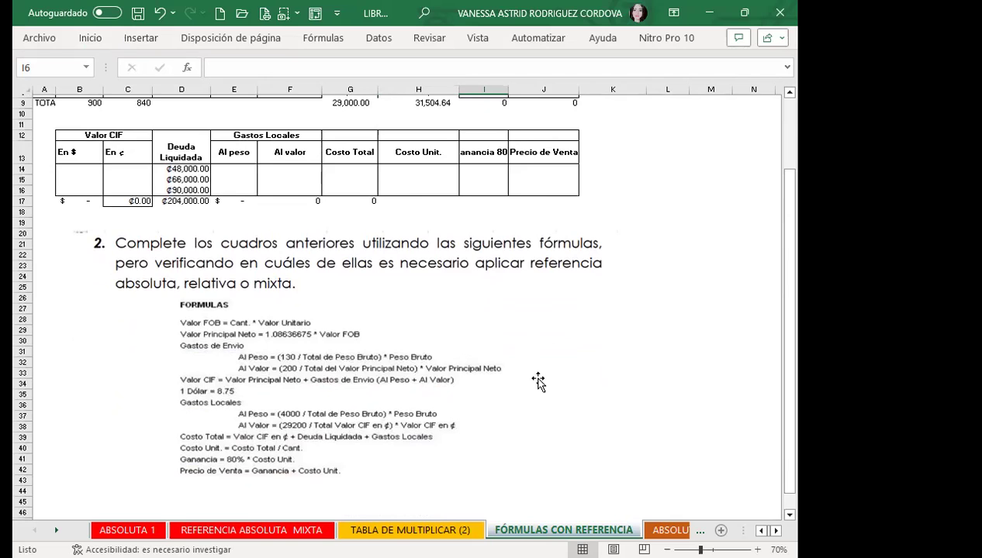
{"action": "scroll", "coordinate": [531, 378], "scroll_direction": "up", "scroll_amount": 2}
{"action": "scroll", "coordinate": [565, 391], "scroll_direction": "up", "scroll_amount": 1}
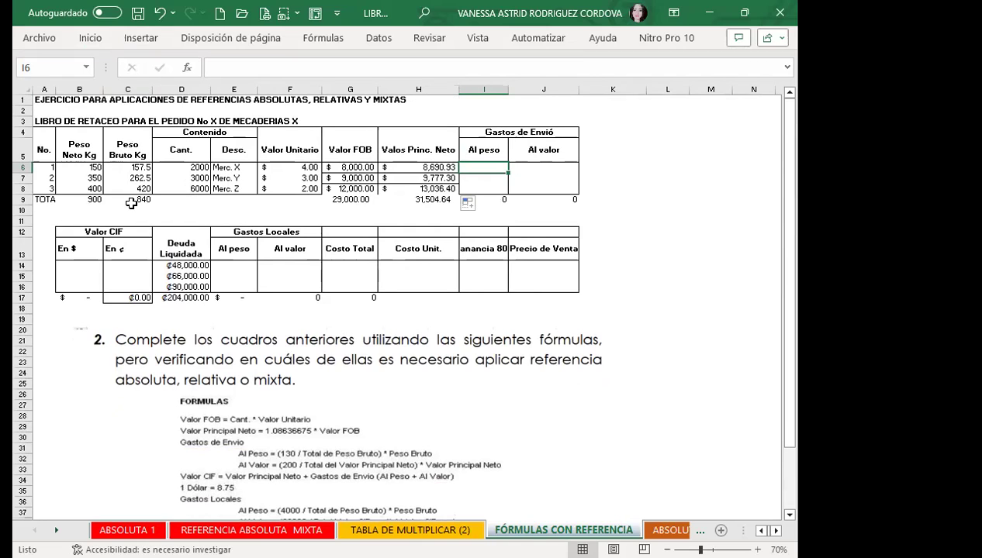
{"action": "left_click", "coordinate": [129, 199]}
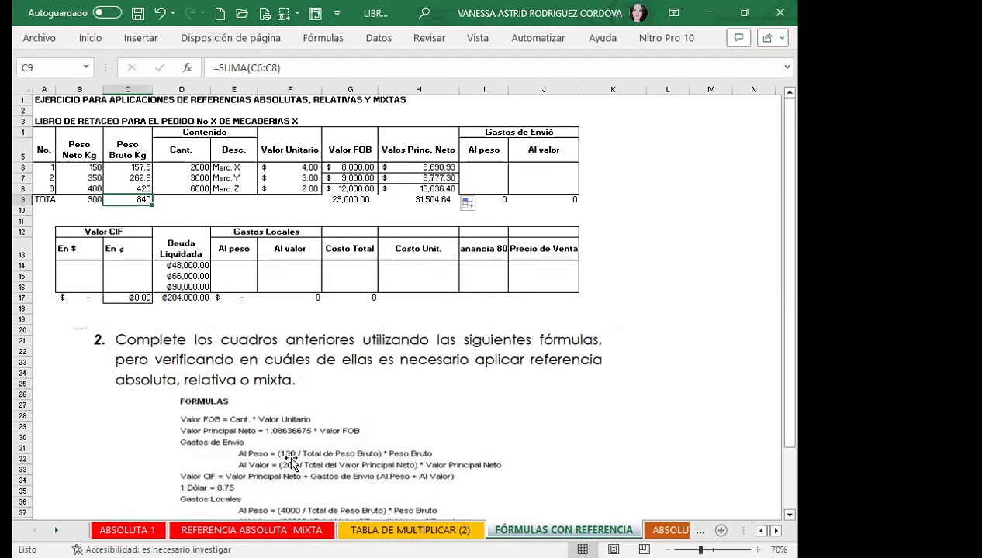
- Enter =(130/$C$9) in I6 with an absolute C9 reference, showing 0.15
{"action": "left_click", "coordinate": [473, 166]}
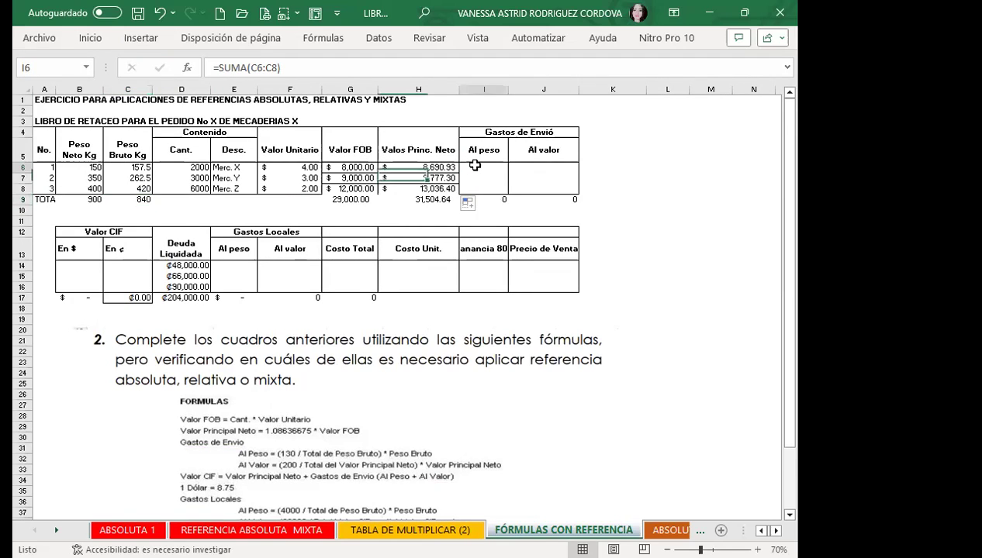
{"action": "type", "text": "="}
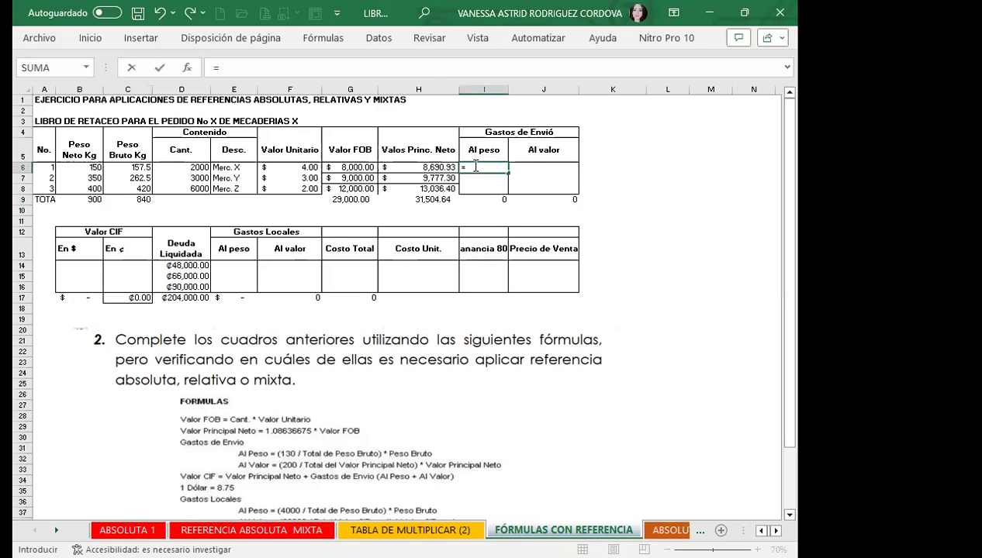
{"action": "type", "text": "(1"}
{"action": "type", "text": "30"}
{"action": "type", "text": "/"}
{"action": "left_click", "coordinate": [128, 199]}
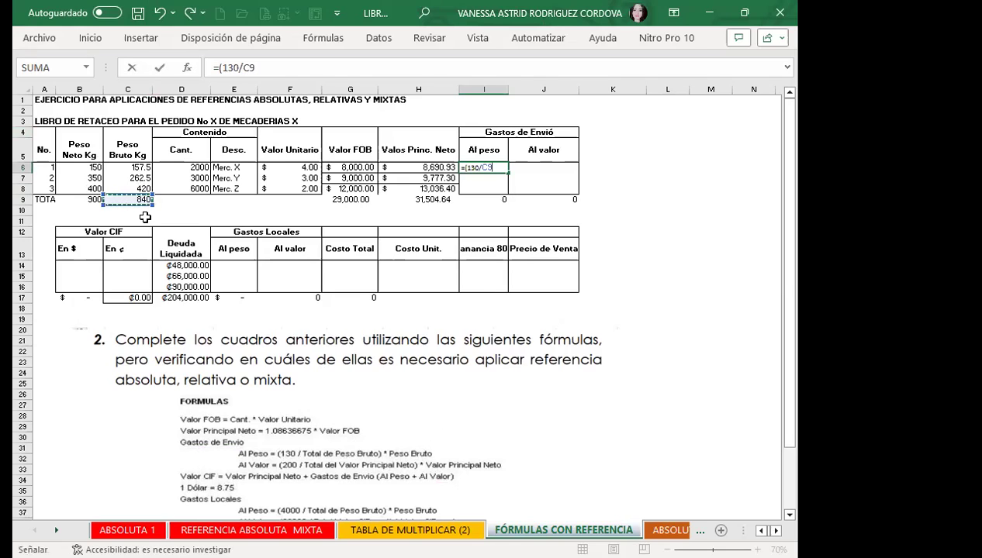
{"action": "key", "text": "F4"}
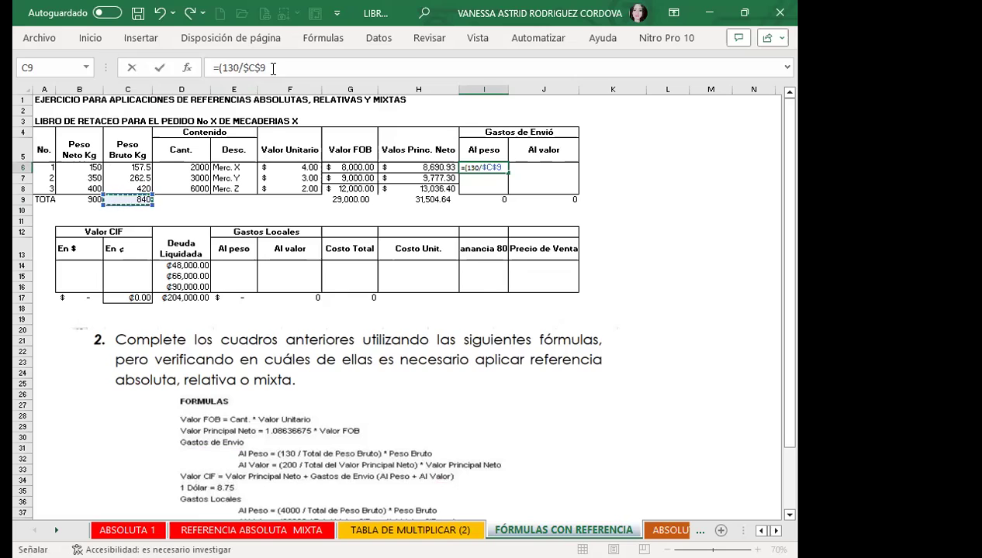
{"action": "type", "text": ")"}
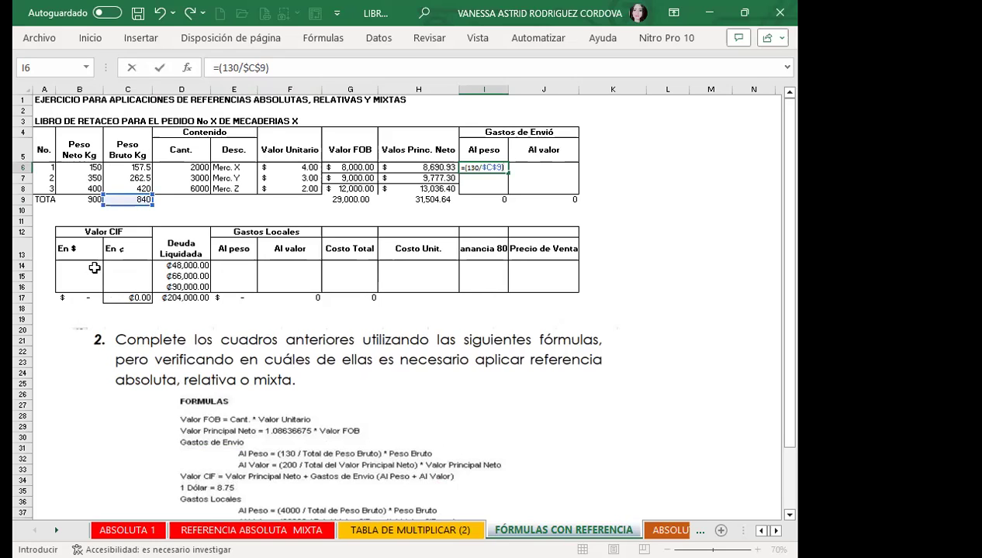
{"action": "left_click", "coordinate": [120, 165]}
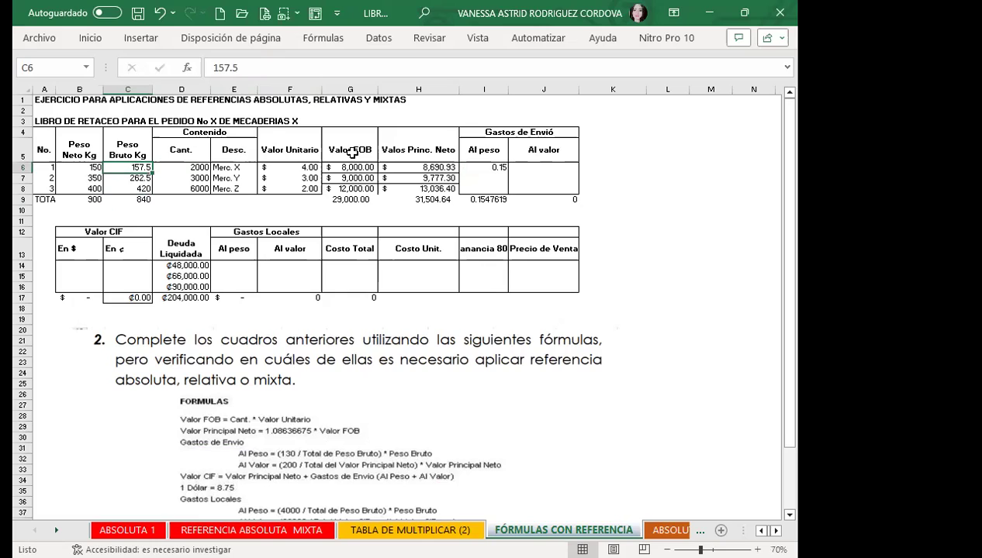
- Extend the I6 formula to multiply by C6 and copy it down to I8
{"action": "left_click", "coordinate": [478, 155]}
{"action": "left_click", "coordinate": [483, 168]}
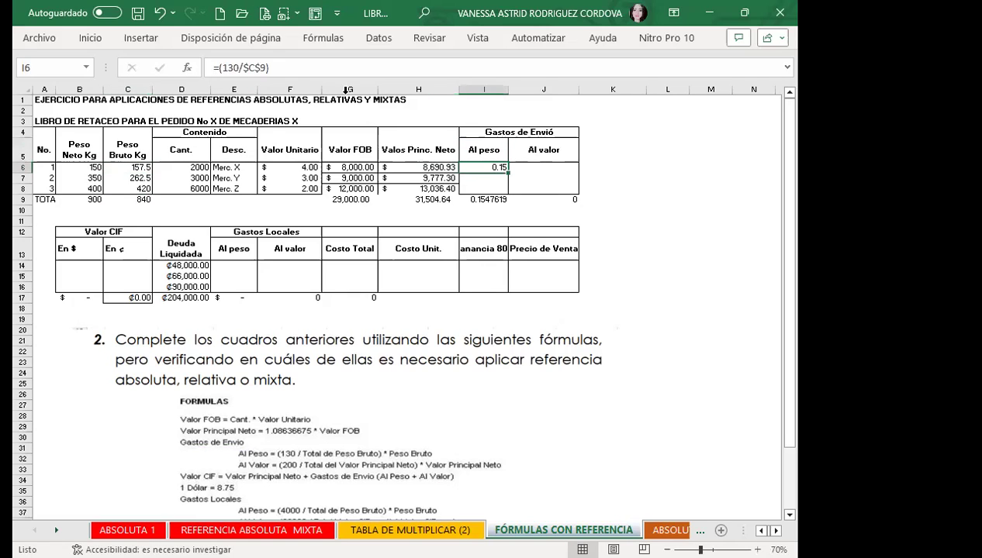
{"action": "left_click", "coordinate": [280, 66]}
{"action": "type", "text": "*"}
{"action": "left_click", "coordinate": [128, 165]}
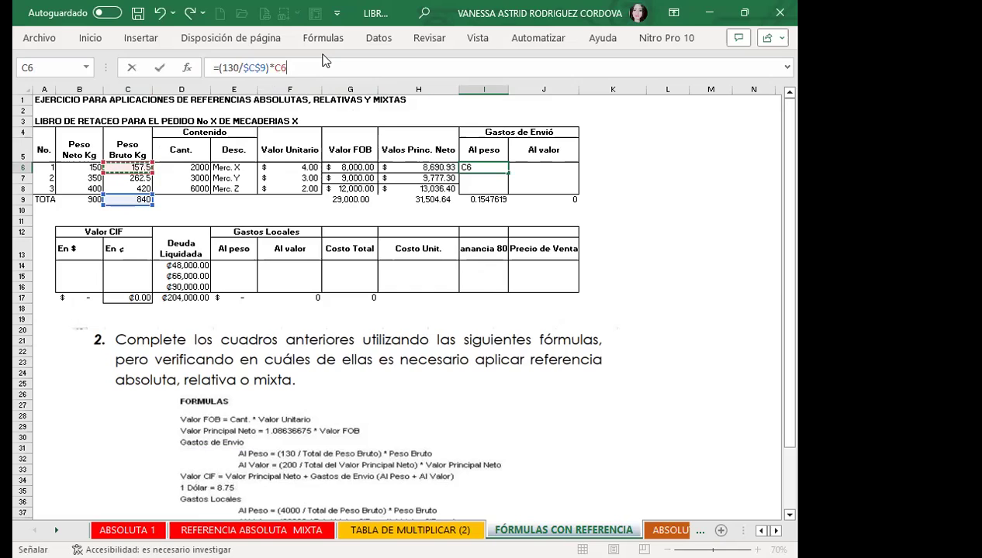
{"action": "key", "text": "F4"}
{"action": "key", "text": "F4"}
{"action": "key", "text": "F4"}
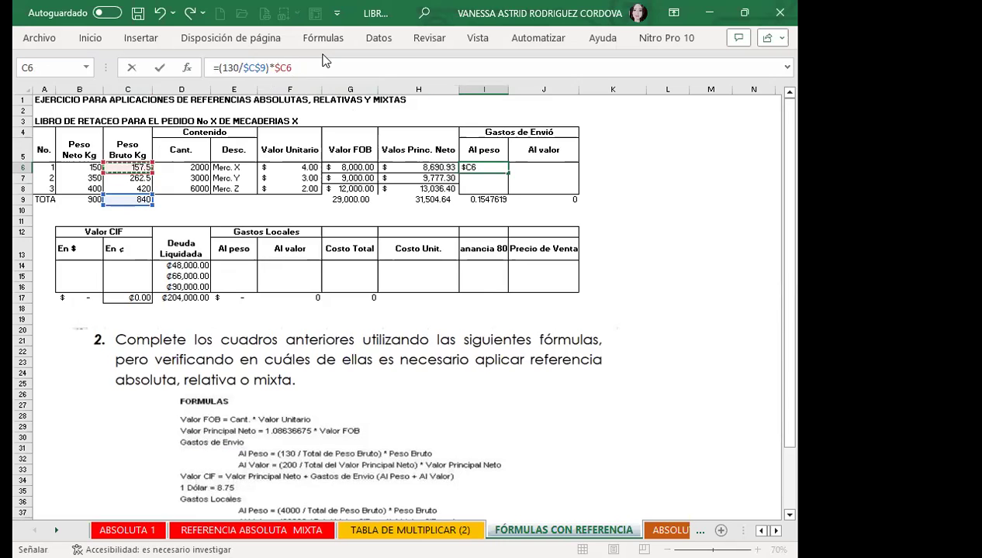
{"action": "key", "text": "Return"}
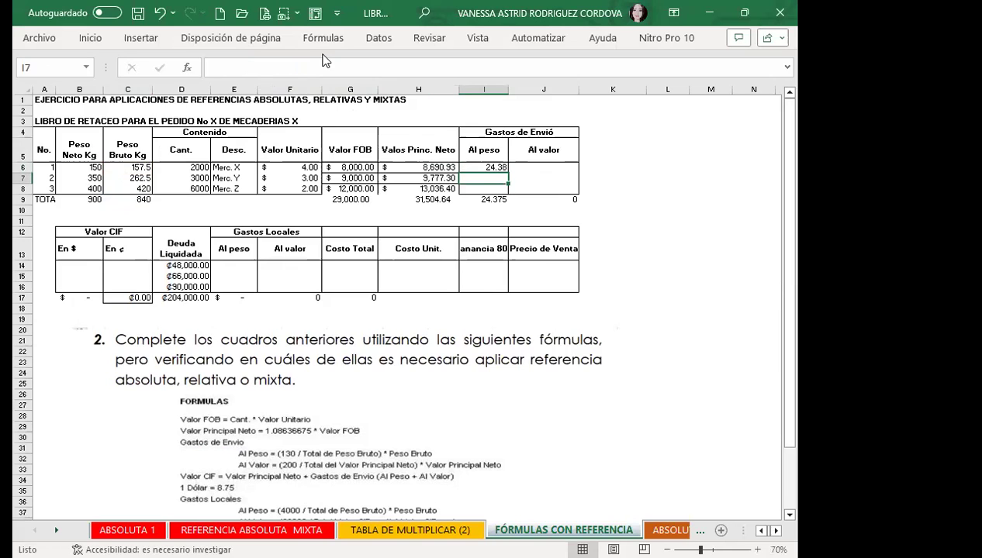
{"action": "left_click", "coordinate": [469, 166]}
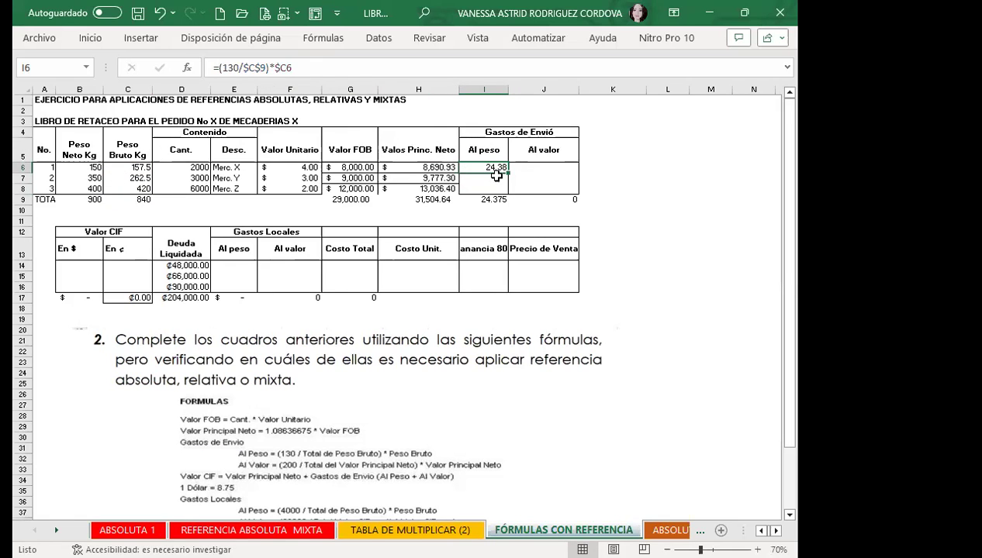
{"action": "left_click_drag", "start_coordinate": [509, 172], "coordinate": [509, 192]}
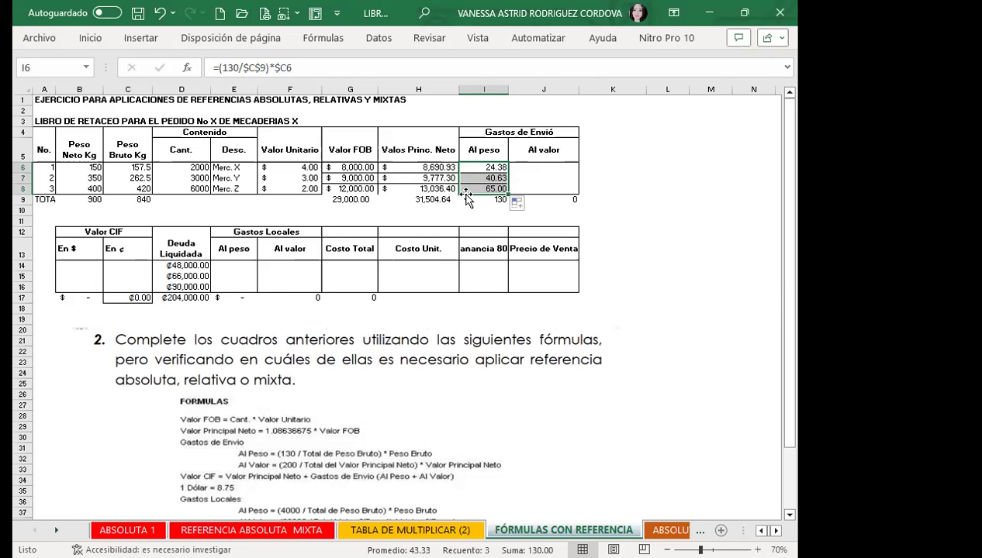
- Make the C6 reference in I6 relative again and recopy the formula to row 8
{"action": "left_click", "coordinate": [475, 167]}
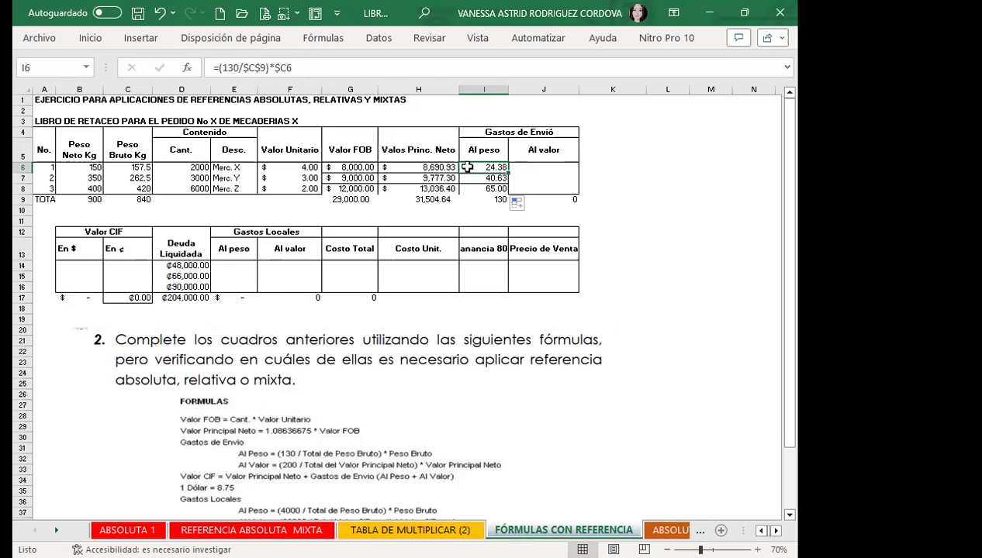
{"action": "left_click", "coordinate": [275, 68]}
{"action": "key", "text": "BackSpace"}
{"action": "key", "text": "Return"}
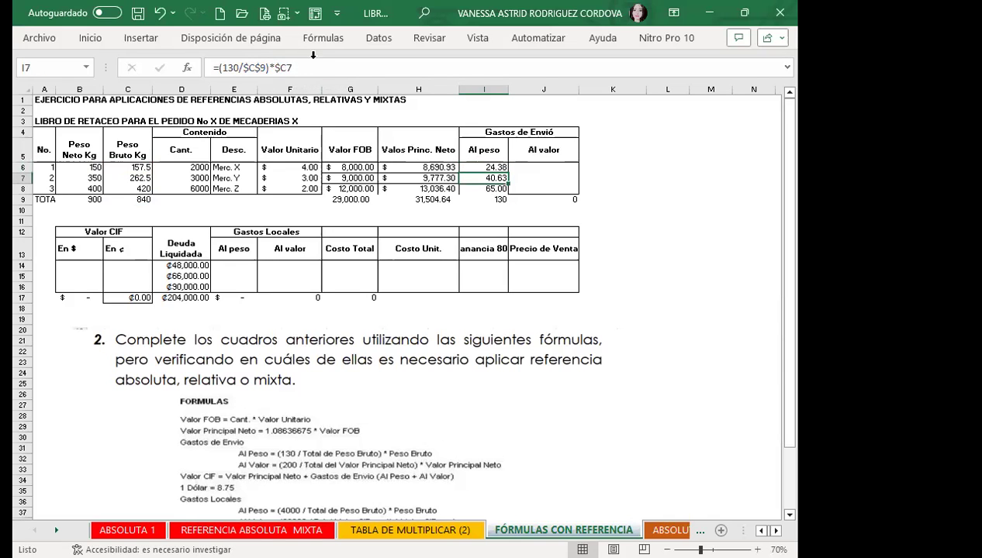
{"action": "left_click", "coordinate": [502, 170]}
{"action": "left_click_drag", "start_coordinate": [507, 172], "coordinate": [504, 194]}
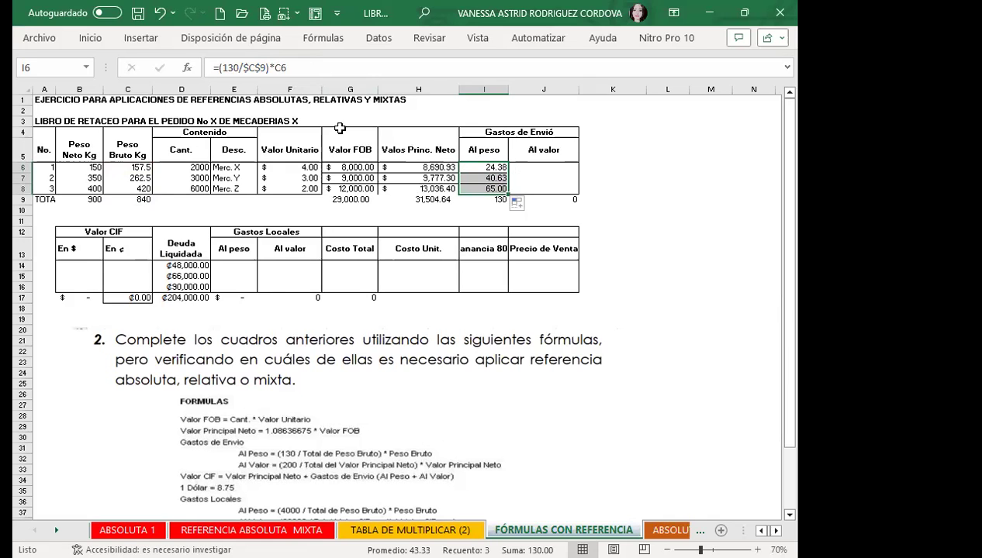
- Lock only column C so I6 reads =(130/$C$9)*$C6, copy it to I8 and verify
{"action": "left_click", "coordinate": [275, 66]}
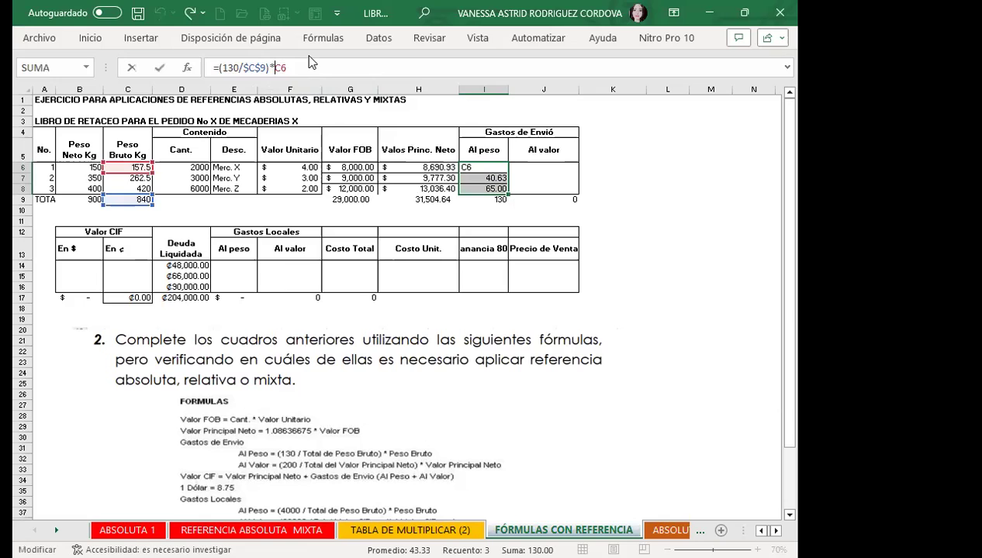
{"action": "key", "text": "F4"}
{"action": "key", "text": "F4"}
{"action": "key", "text": "F4"}
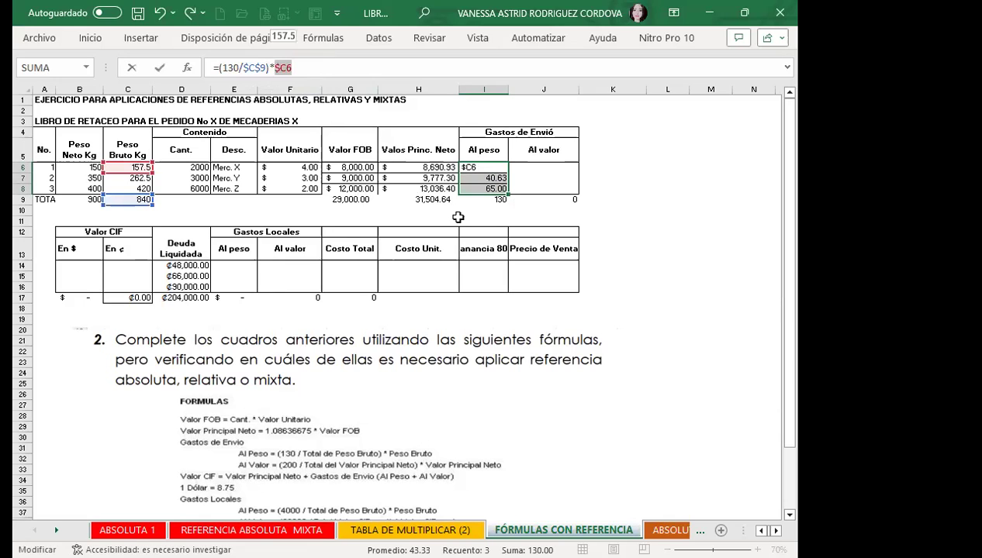
{"action": "key", "text": "Return"}
{"action": "left_click", "coordinate": [490, 168]}
{"action": "left_click_drag", "start_coordinate": [490, 168], "coordinate": [500, 192]}
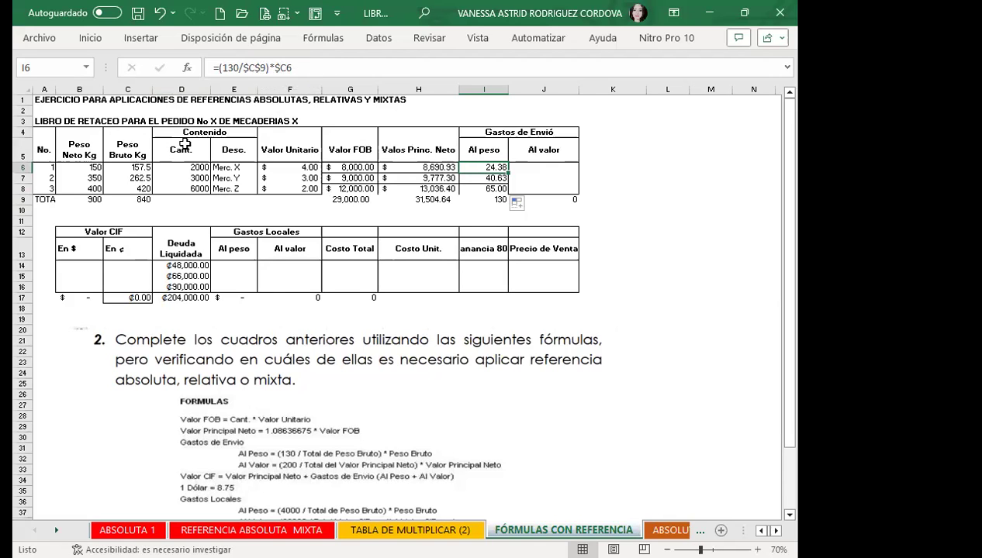
{"action": "left_click", "coordinate": [466, 192]}
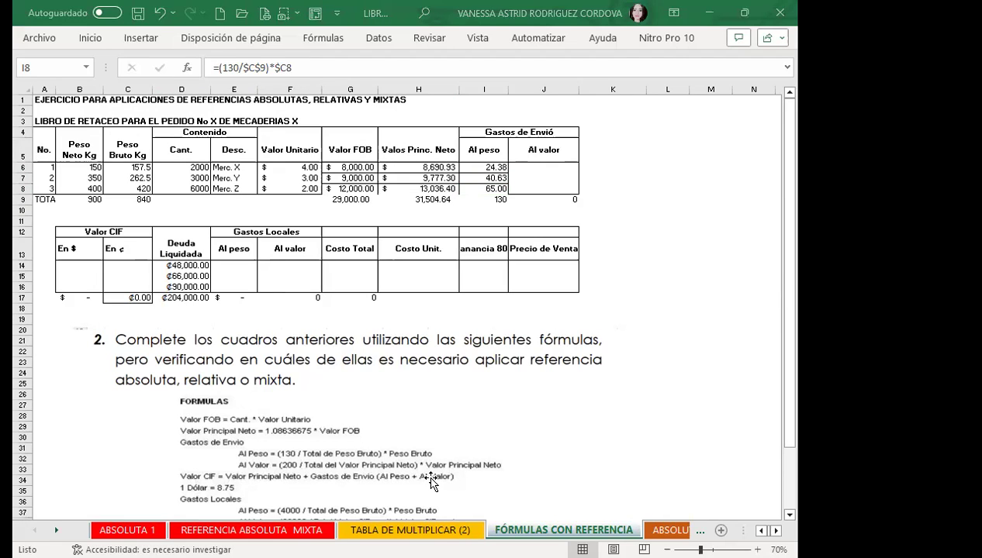
- Enter =(200/$H$9)*$H6 in J6 and copy it down to J8, totalling 200
{"action": "left_click", "coordinate": [540, 165]}
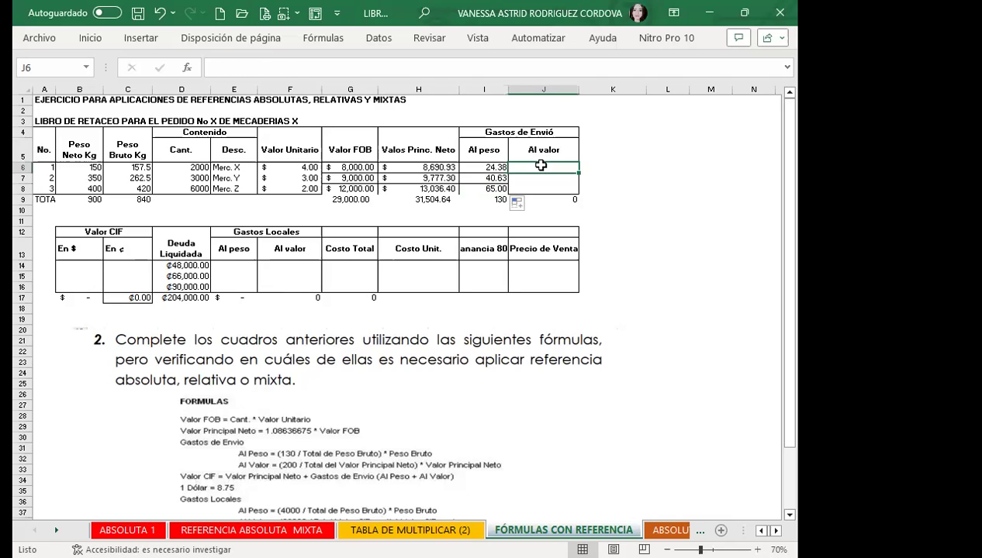
{"action": "type", "text": "=("}
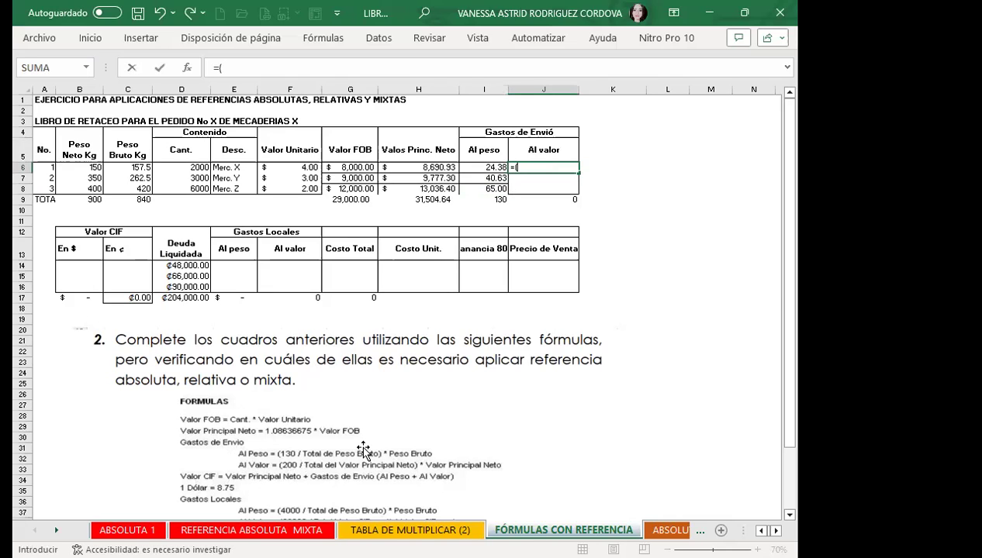
{"action": "type", "text": "200"}
{"action": "type", "text": "/"}
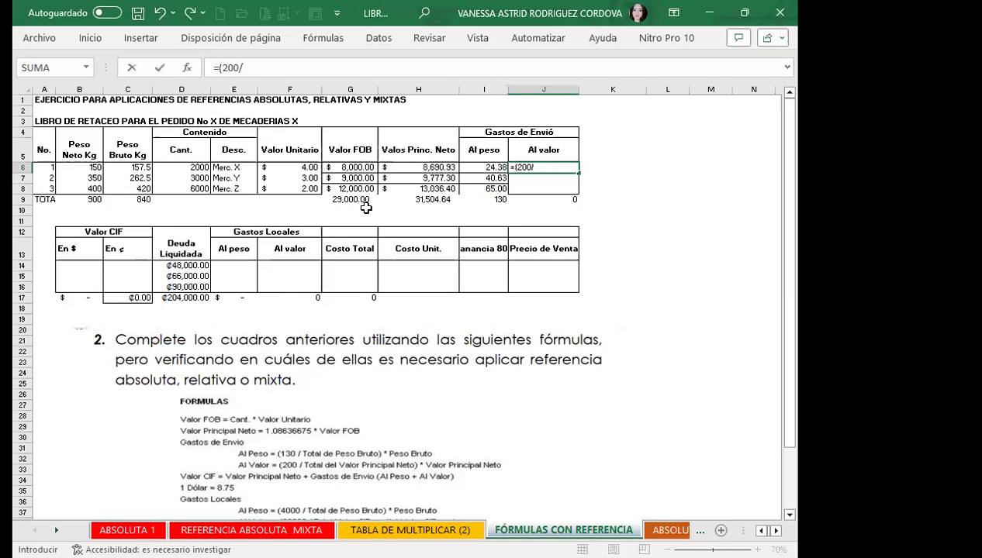
{"action": "left_click", "coordinate": [417, 200]}
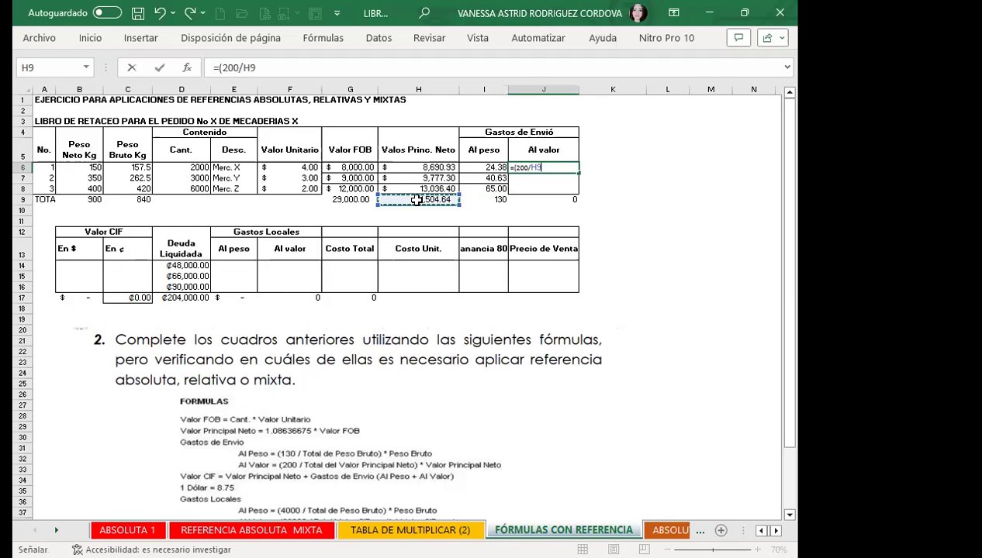
{"action": "key", "text": "F4"}
{"action": "type", "text": "$H$9)*"}
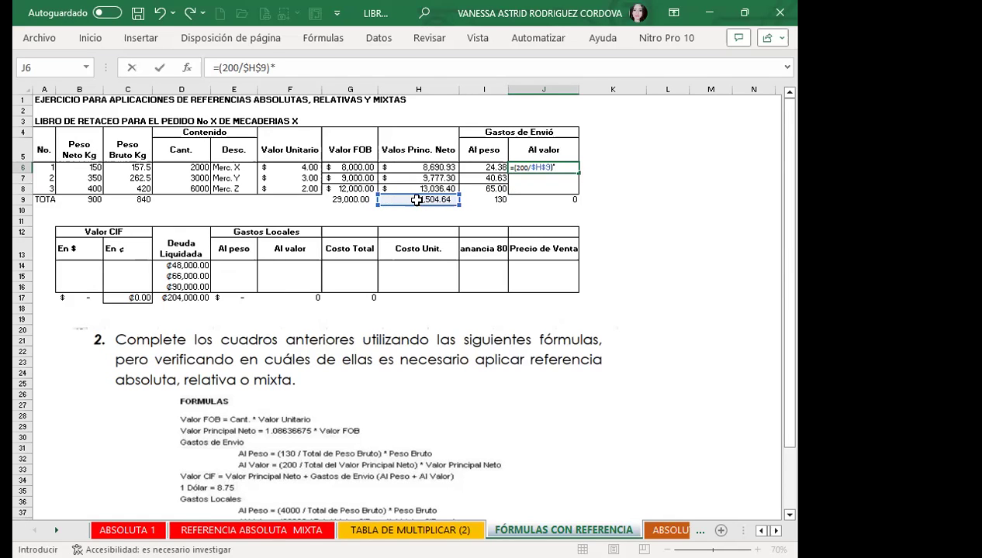
{"action": "left_click", "coordinate": [422, 167]}
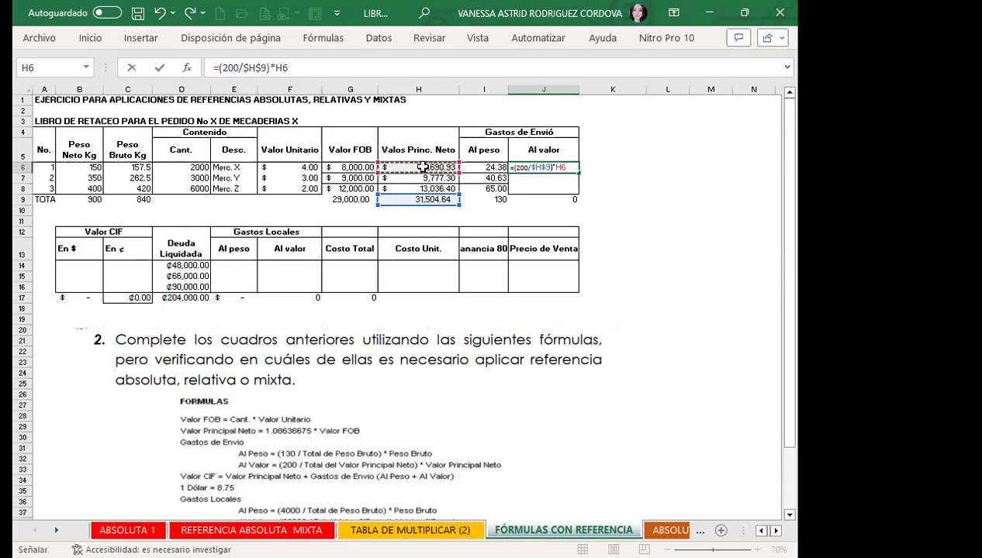
{"action": "key", "text": "F4"}
{"action": "key", "text": "F4"}
{"action": "key", "text": "F4"}
{"action": "key", "text": "Return"}
{"action": "left_click", "coordinate": [547, 167]}
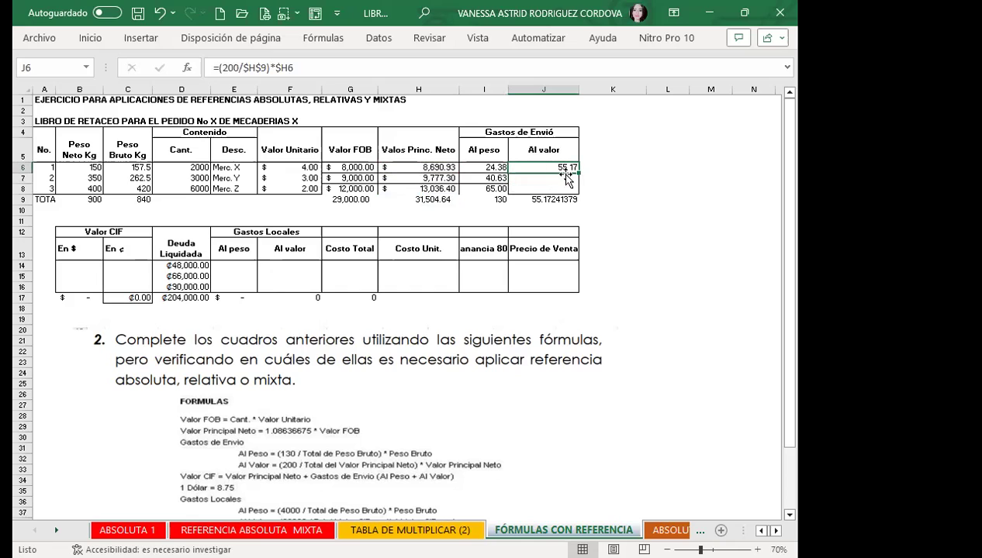
{"action": "left_click_drag", "start_coordinate": [580, 174], "coordinate": [581, 192]}
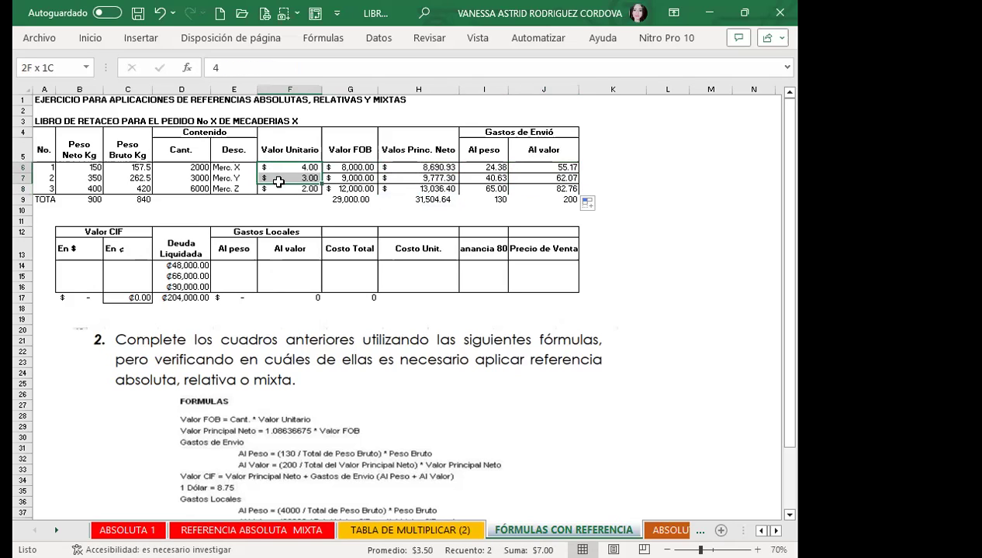
- Copy the Valor Unitario dollar format from F6:F8 onto the Valor FOB values G6:G8
{"action": "left_click_drag", "start_coordinate": [278, 165], "coordinate": [283, 188]}
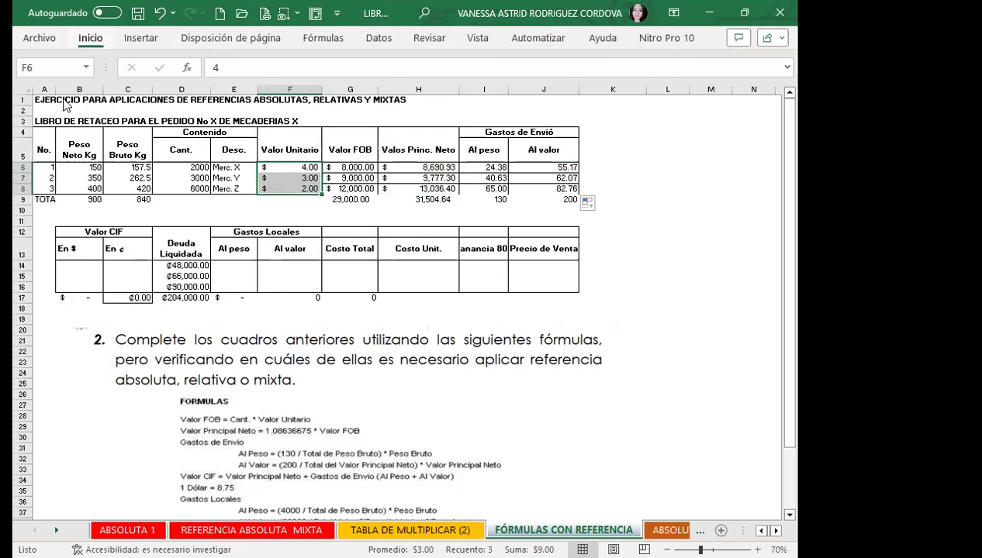
{"action": "left_click", "coordinate": [90, 37]}
{"action": "left_click", "coordinate": [58, 97]}
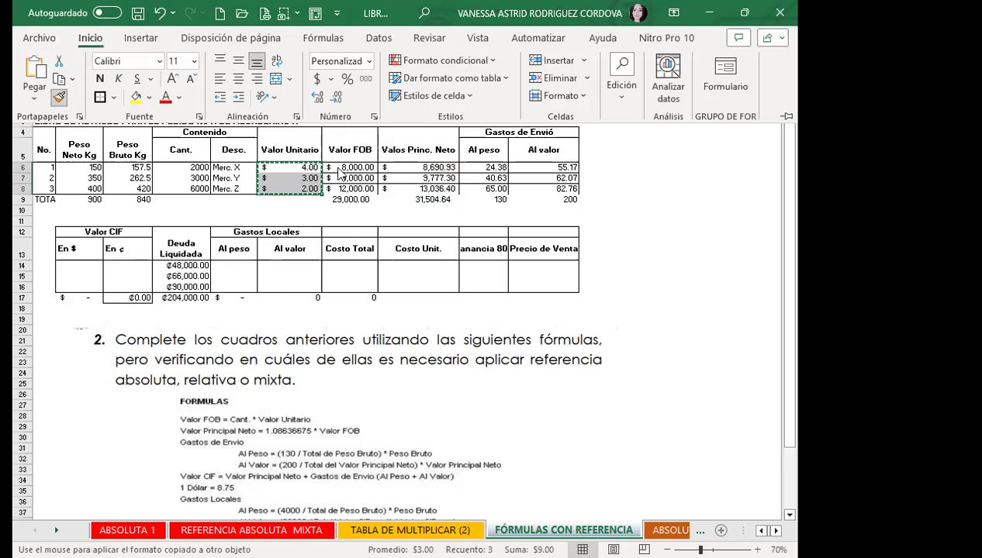
{"action": "left_click_drag", "start_coordinate": [339, 168], "coordinate": [353, 188]}
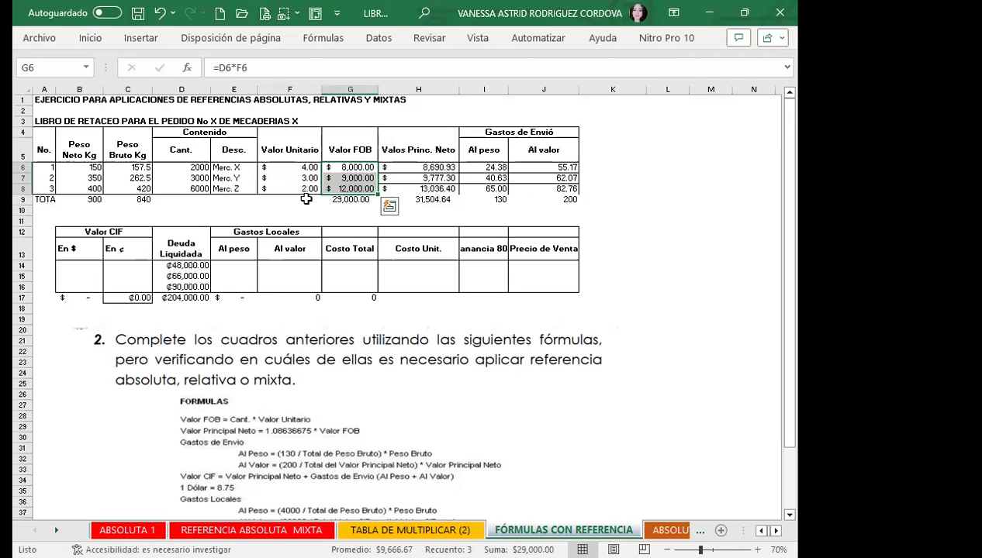
{"action": "left_click", "coordinate": [91, 40]}
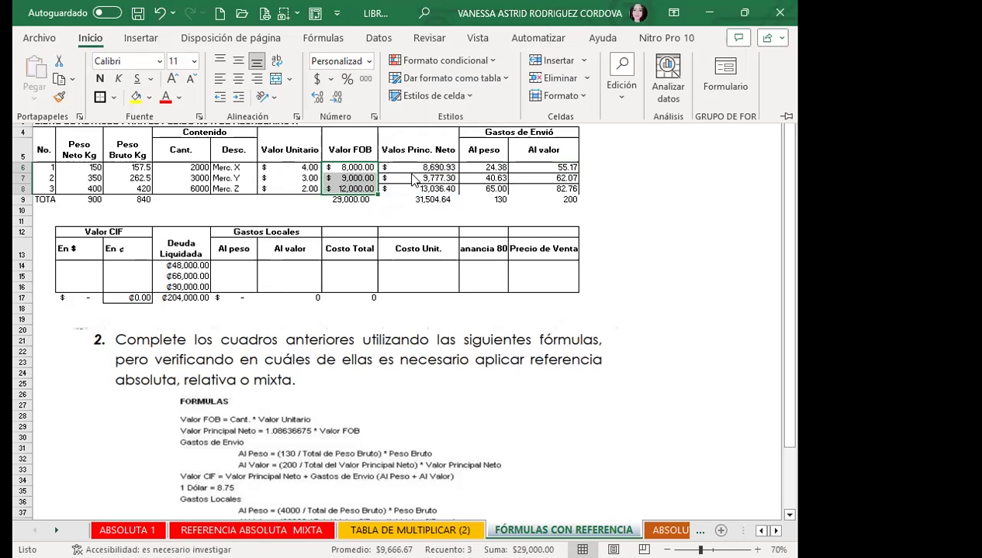
{"action": "left_click_drag", "start_coordinate": [405, 168], "coordinate": [406, 190]}
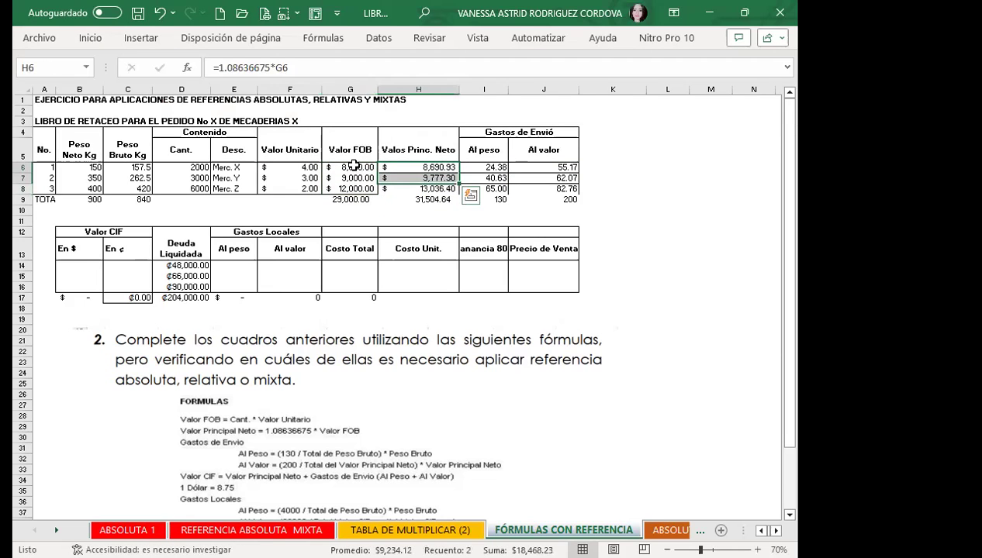
{"action": "left_click_drag", "start_coordinate": [349, 166], "coordinate": [349, 189]}
{"action": "left_click", "coordinate": [90, 39]}
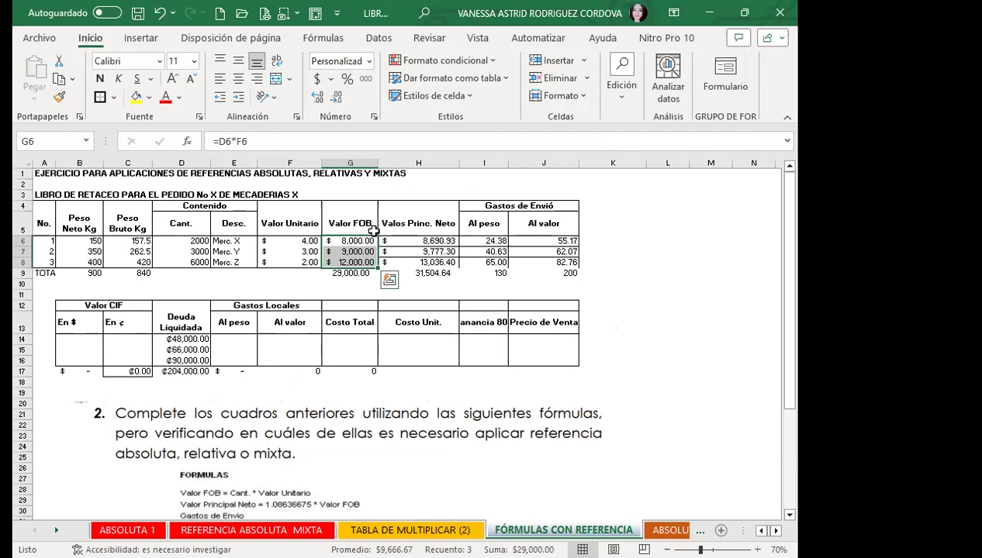
- Paint the Valor FOB dollar format onto the Valos Princ. Neto, Al peso and Al valor values, undoing stray changes
{"action": "left_click", "coordinate": [58, 96]}
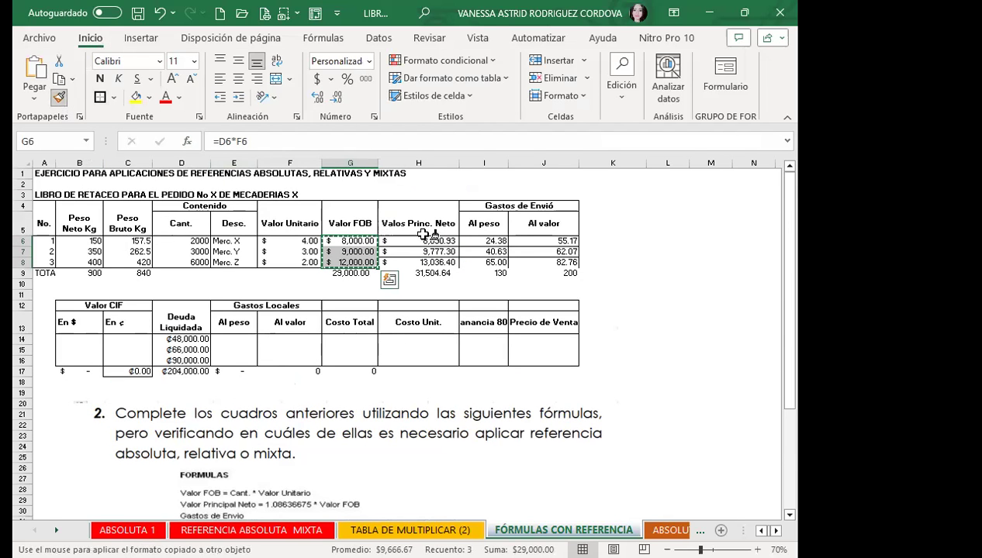
{"action": "left_click_drag", "start_coordinate": [422, 241], "coordinate": [429, 261]}
{"action": "left_click_drag", "start_coordinate": [480, 241], "coordinate": [481, 262]}
{"action": "left_click_drag", "start_coordinate": [542, 225], "coordinate": [535, 263]}
{"action": "key", "text": "ctrl+z"}
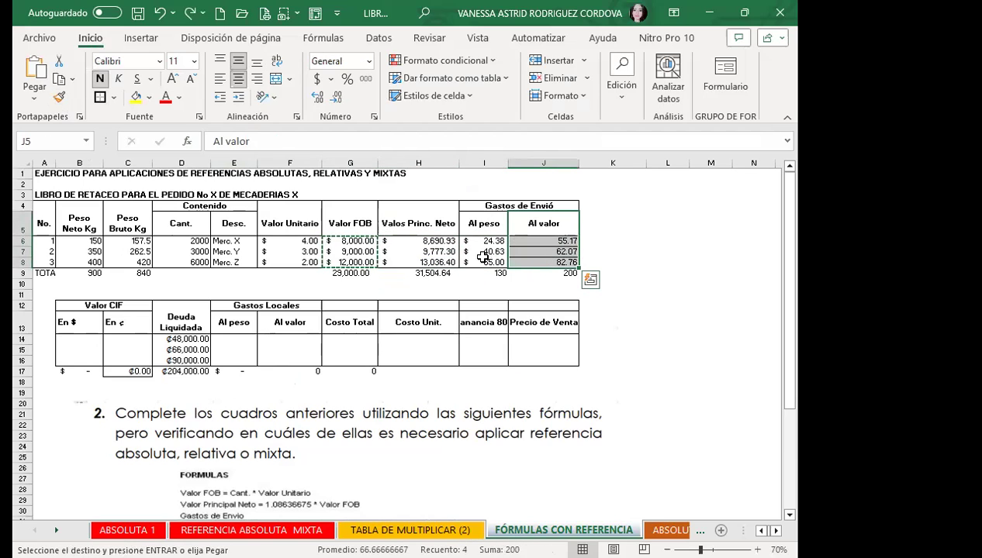
{"action": "left_click", "coordinate": [58, 97]}
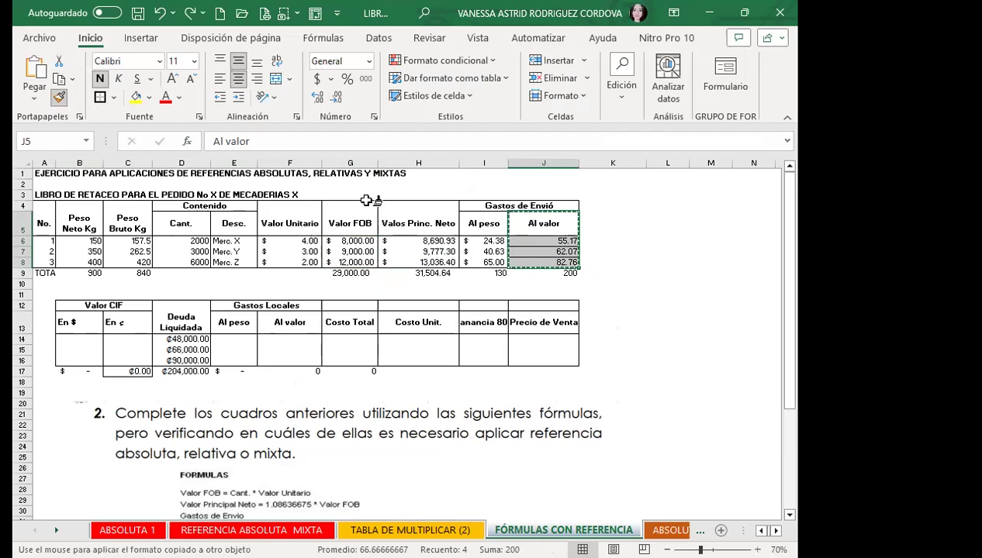
{"action": "left_click_drag", "start_coordinate": [543, 241], "coordinate": [540, 262]}
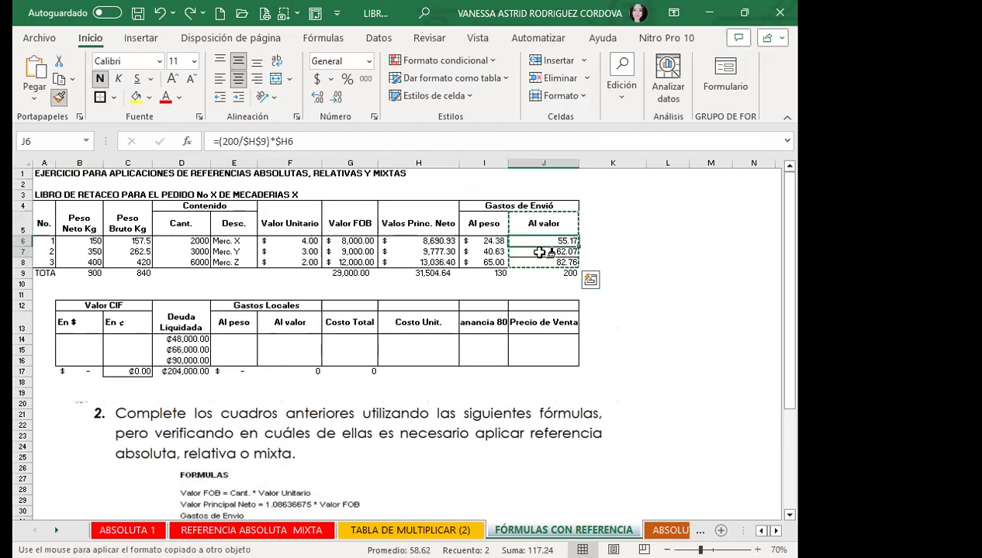
{"action": "left_click", "coordinate": [613, 252]}
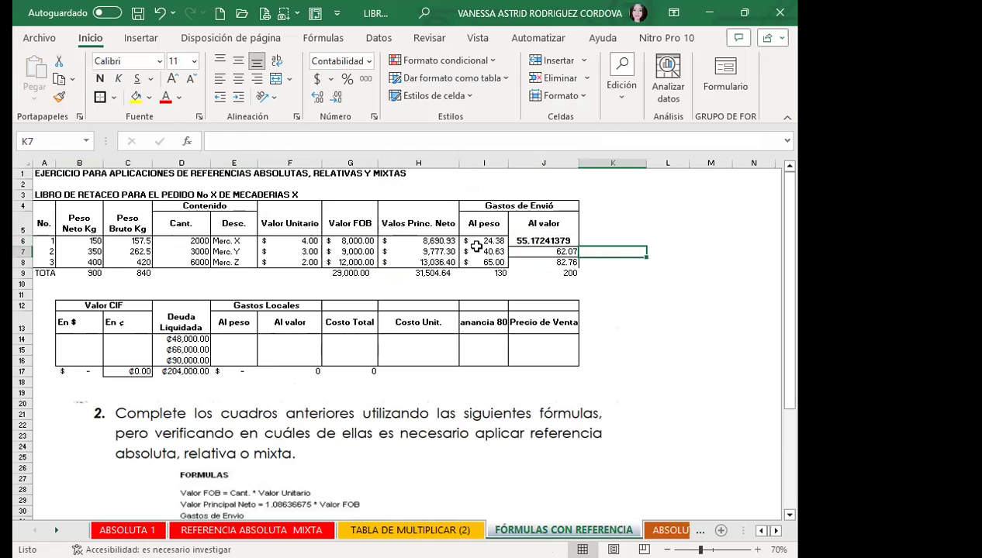
{"action": "key", "text": "ctrl+z"}
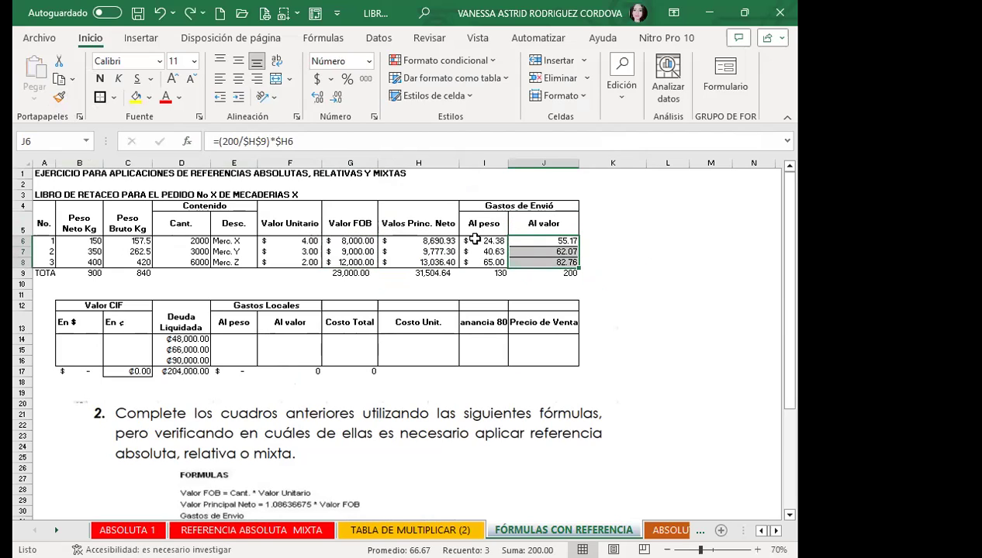
- Paint the Al peso dollar format onto the Al valor values J6:J8
{"action": "left_click_drag", "start_coordinate": [474, 241], "coordinate": [481, 262]}
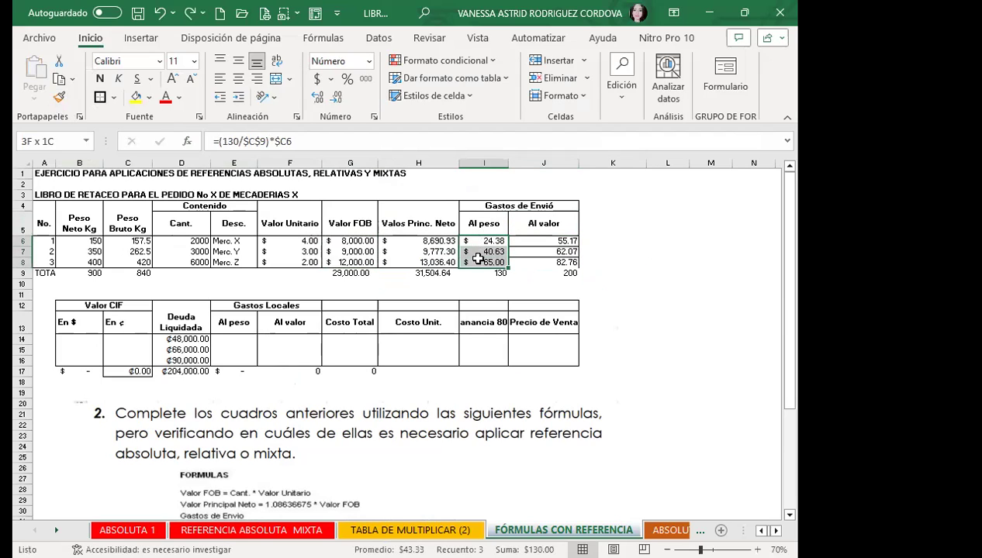
{"action": "left_click", "coordinate": [60, 99]}
{"action": "left_click_drag", "start_coordinate": [530, 241], "coordinate": [528, 262]}
{"action": "left_click", "coordinate": [613, 262]}
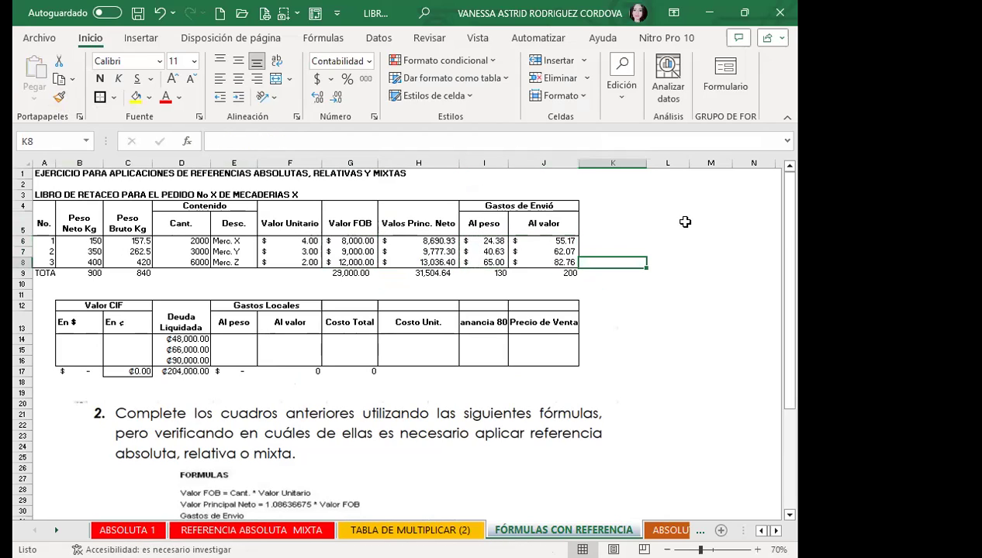
{"action": "left_click", "coordinate": [623, 354]}
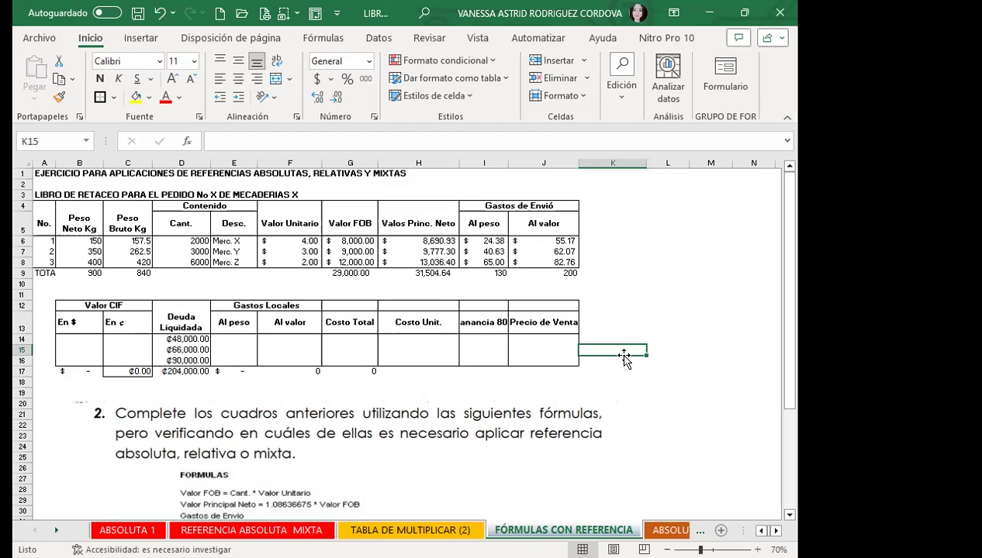
{"action": "left_click", "coordinate": [600, 273]}
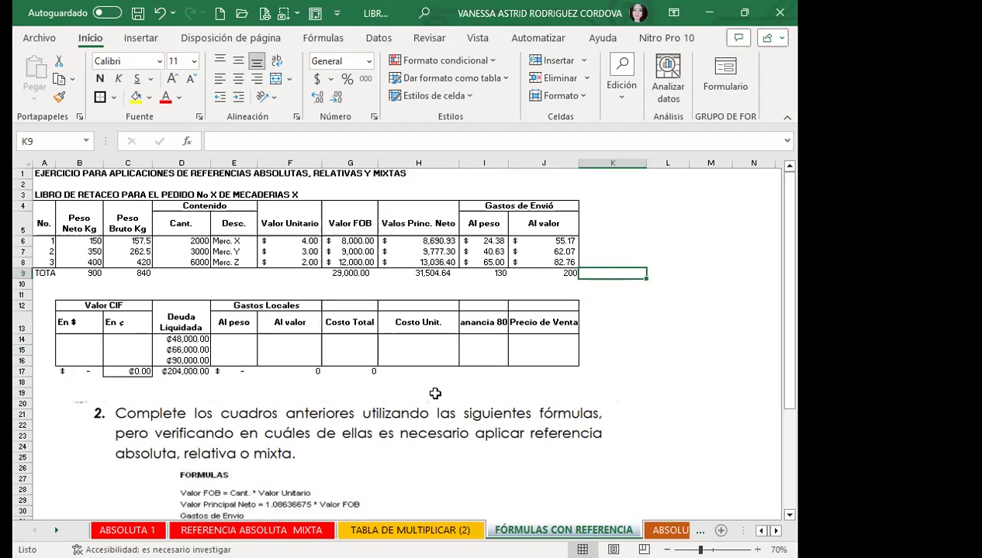
{"action": "left_click", "coordinate": [225, 478]}
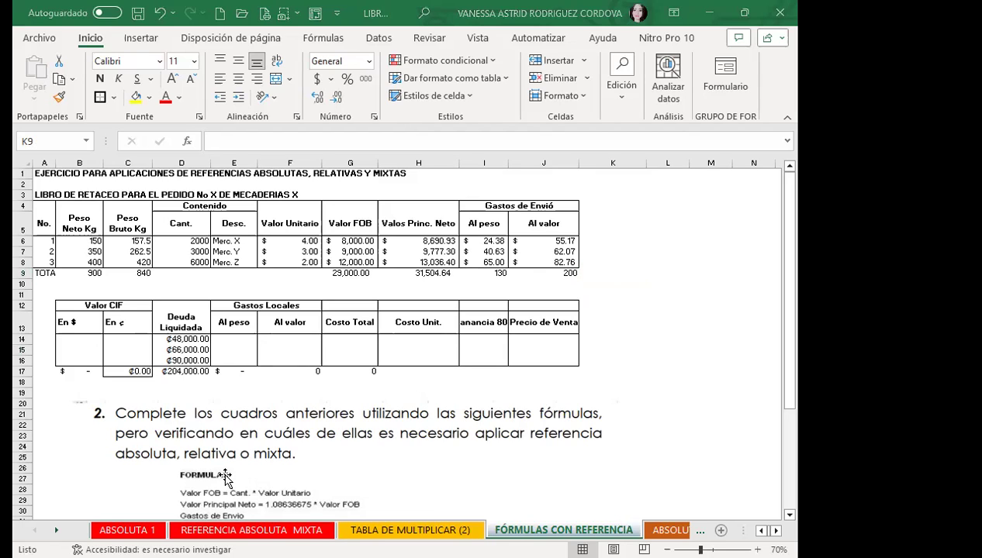